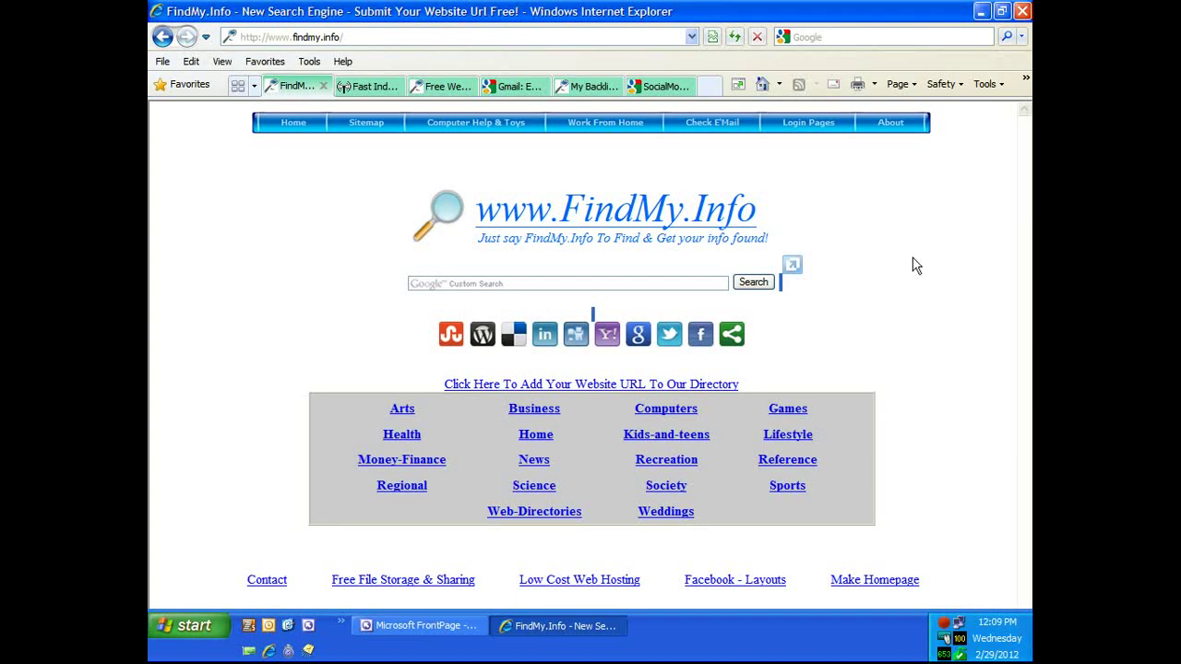
Step: Show the Traffic Exchanges submenu under Login Pages in the FindMy.Info nav bar
mouse_move(823, 133)
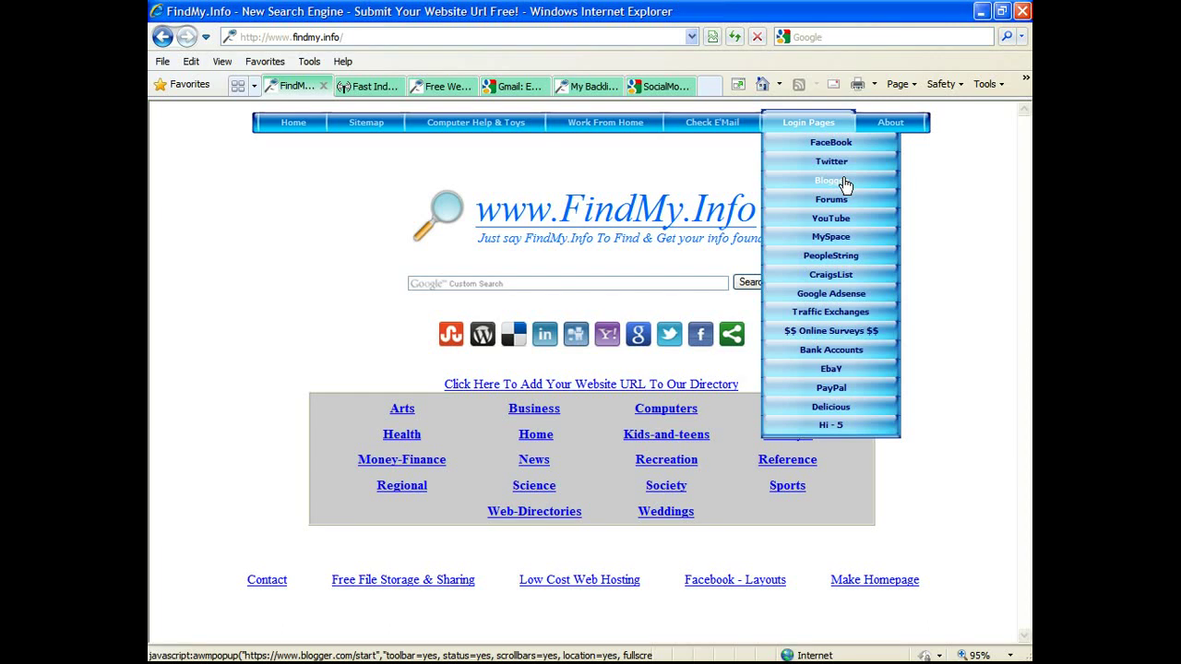
mouse_move(840, 314)
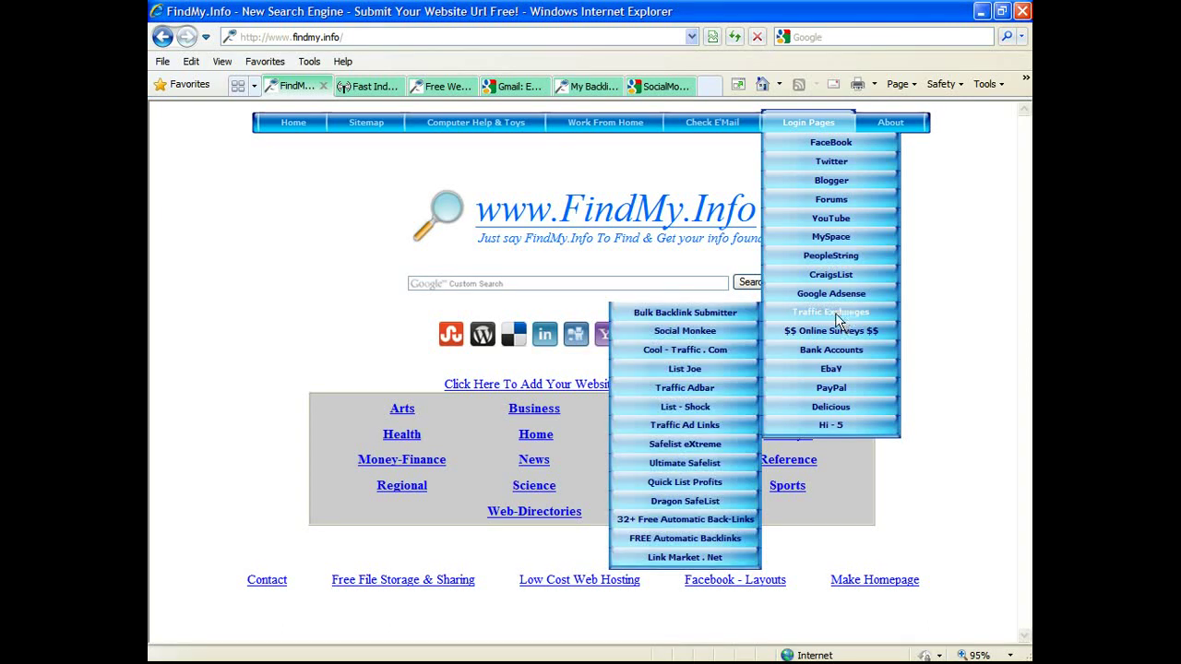
Step: Open BulkPing's Fast Index & Free Backlinks page via Bulk Backlink Submitter, closing the stray yooker.com tab
click(679, 317)
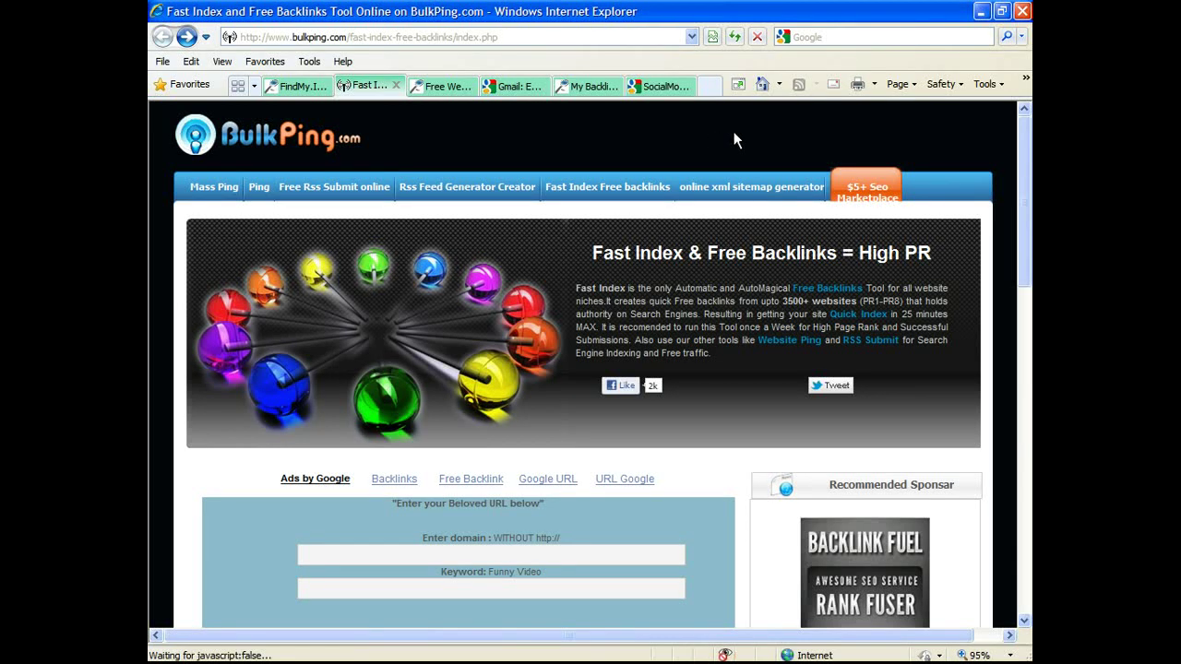
click(599, 187)
click(688, 86)
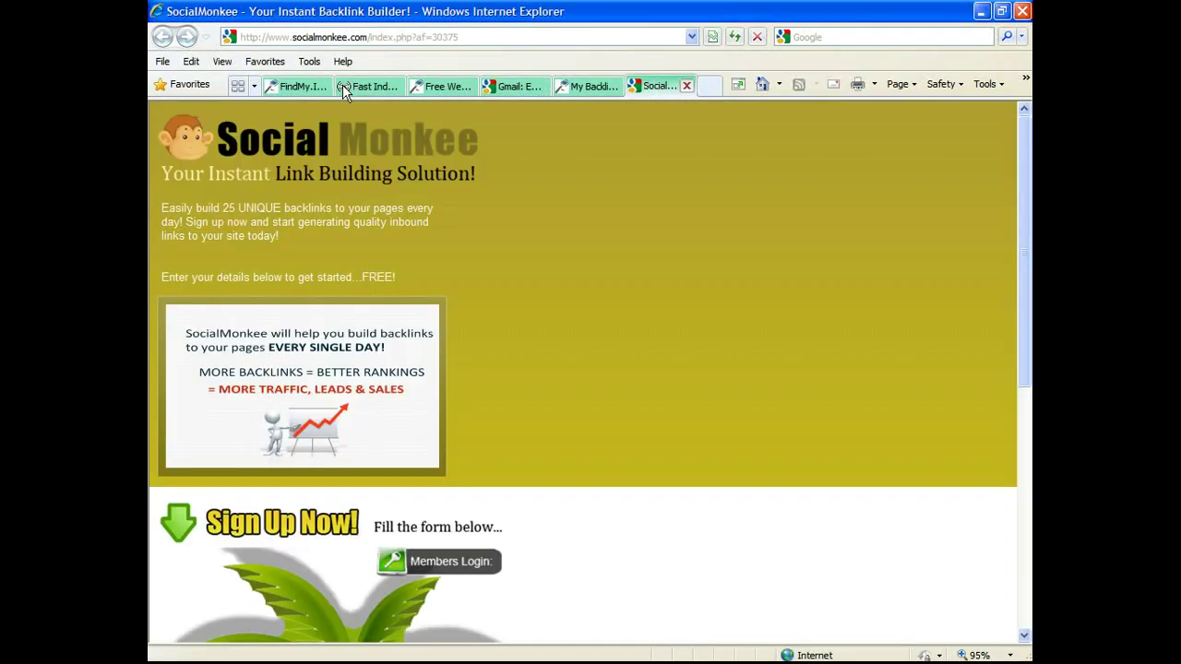
click(342, 85)
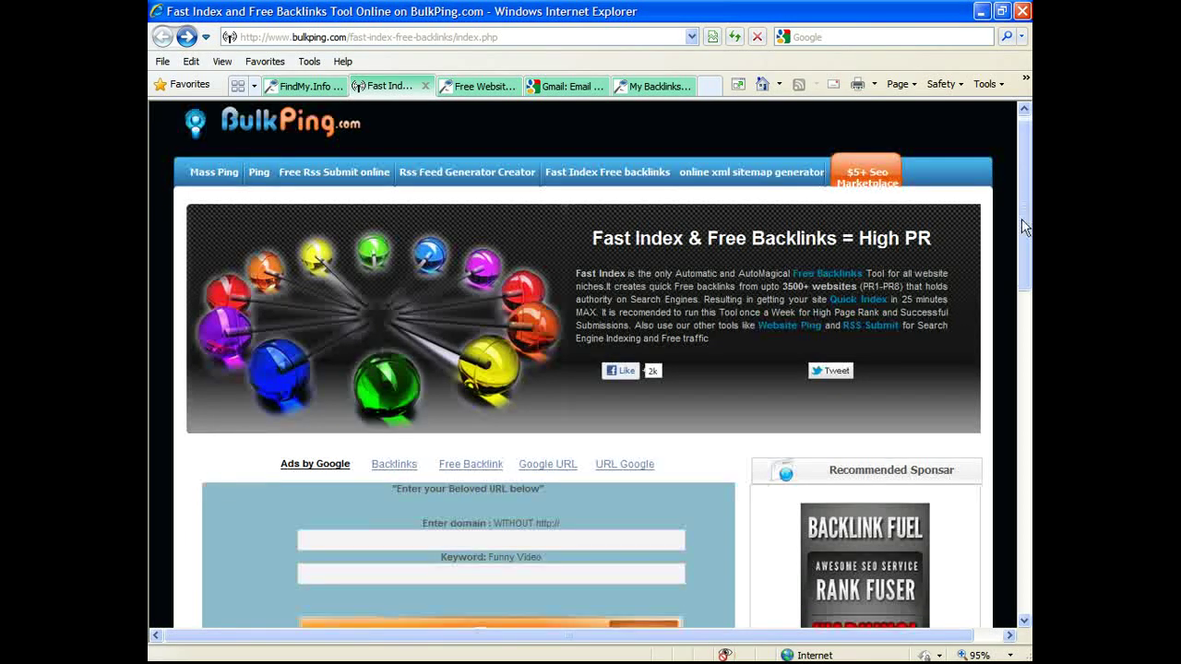
scroll(1021, 218, down, 1)
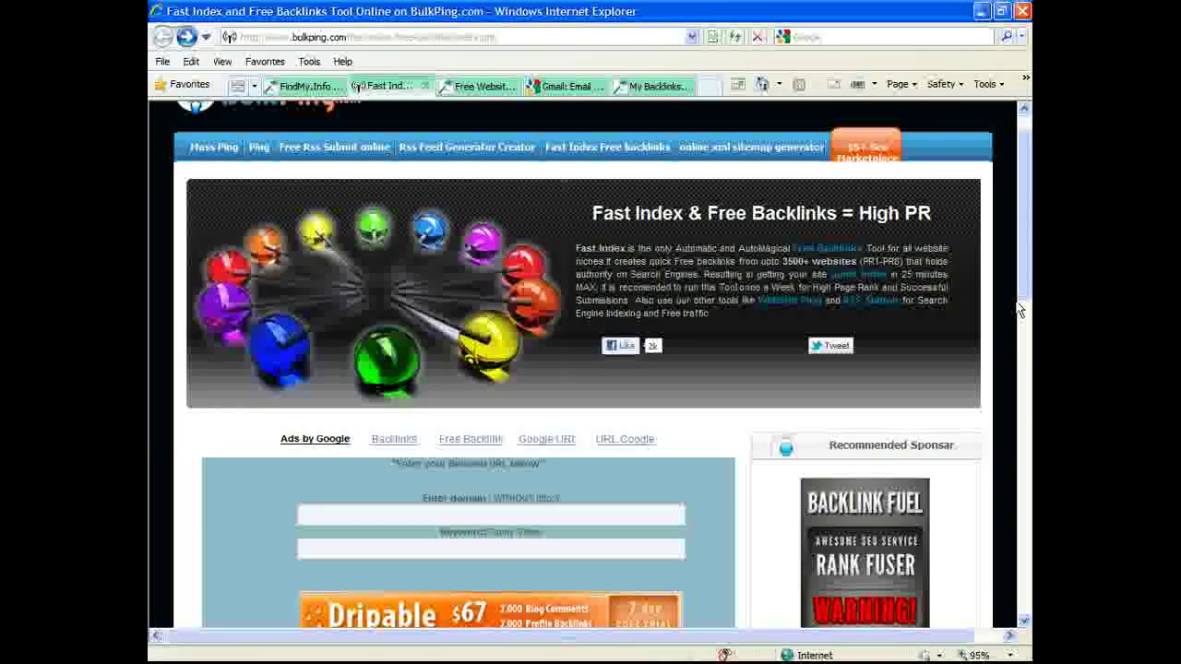
click(456, 514)
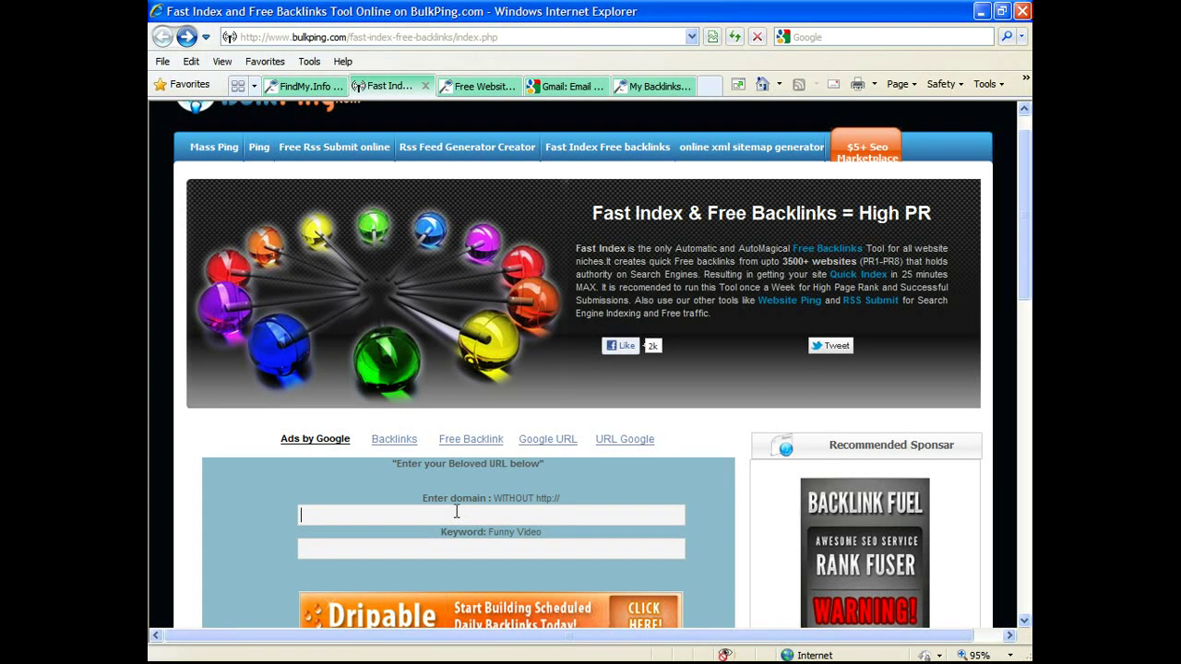
text(www)
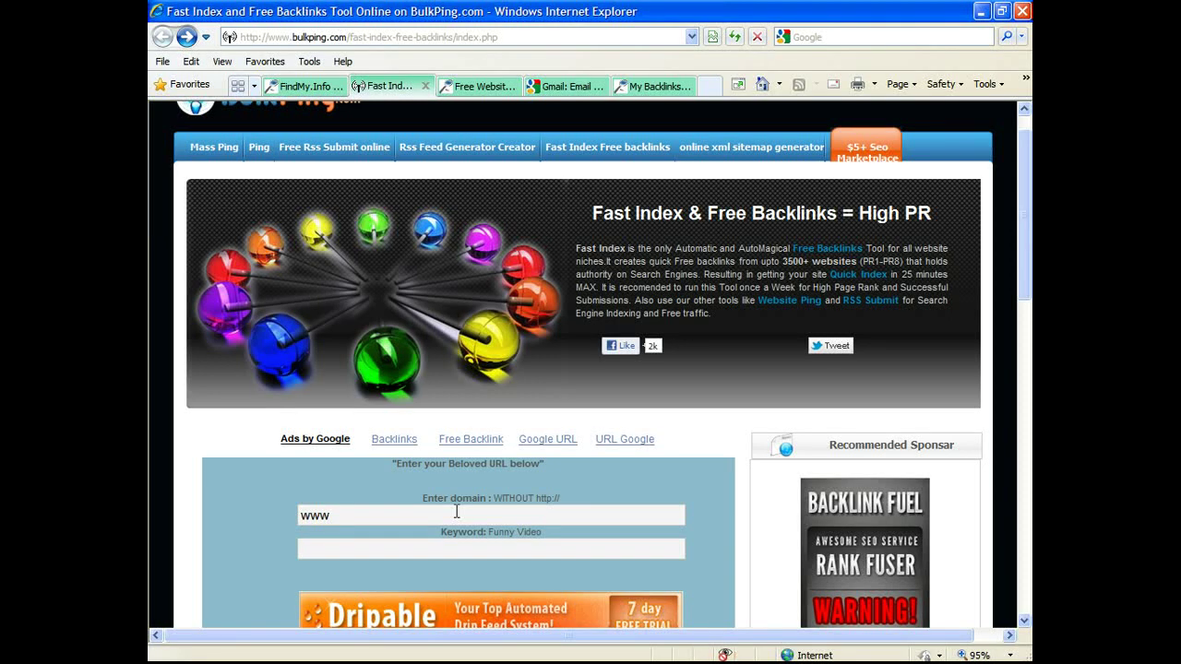
text(.)
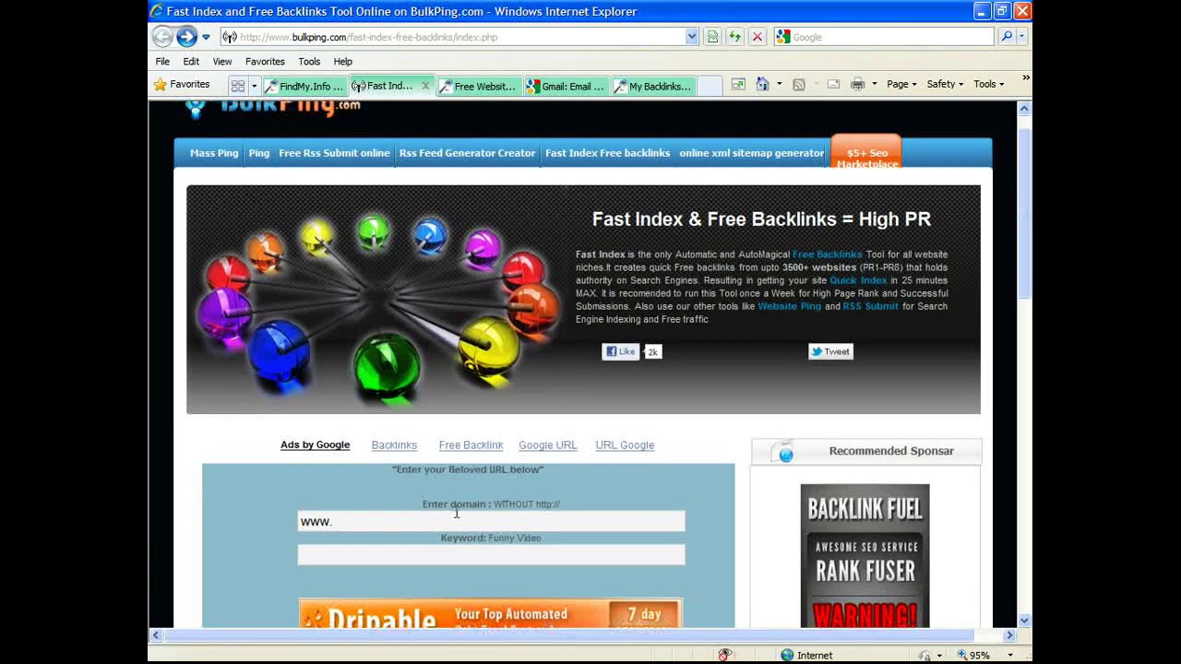
text(c)
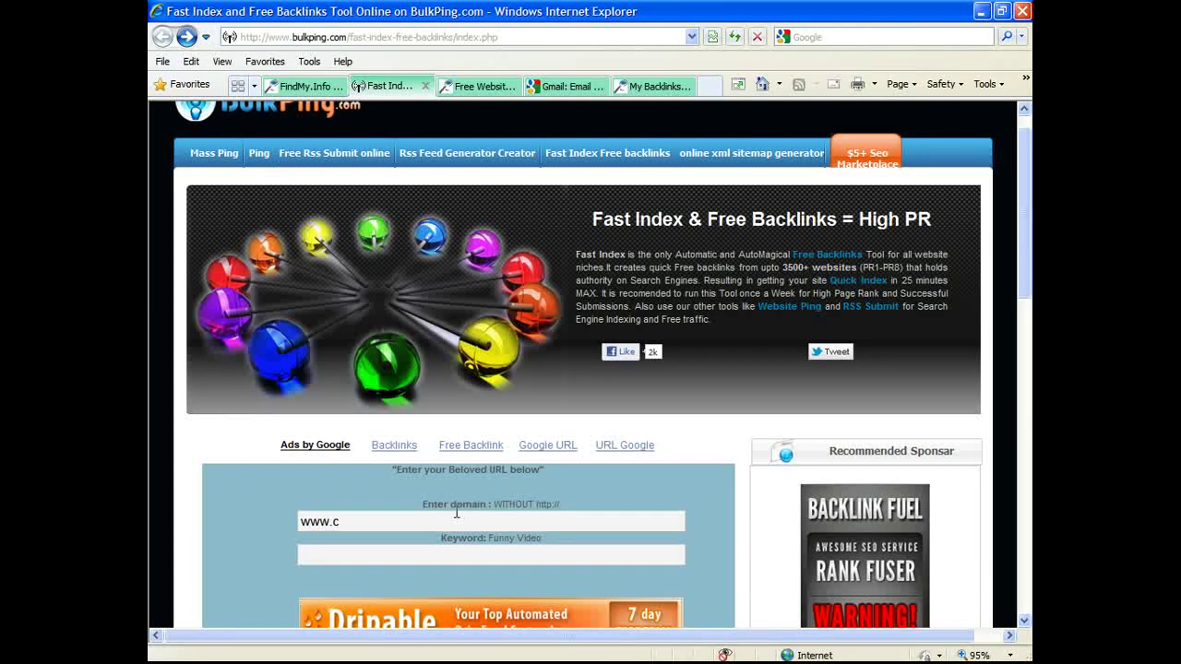
text(lub)
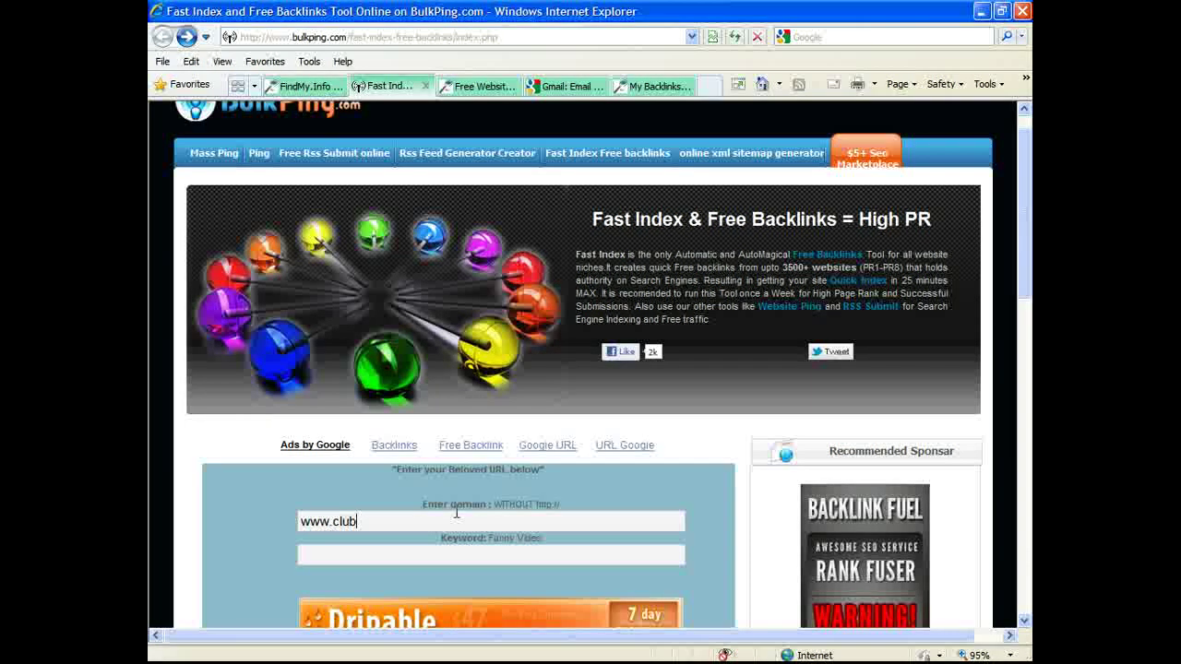
text(-vegas.)
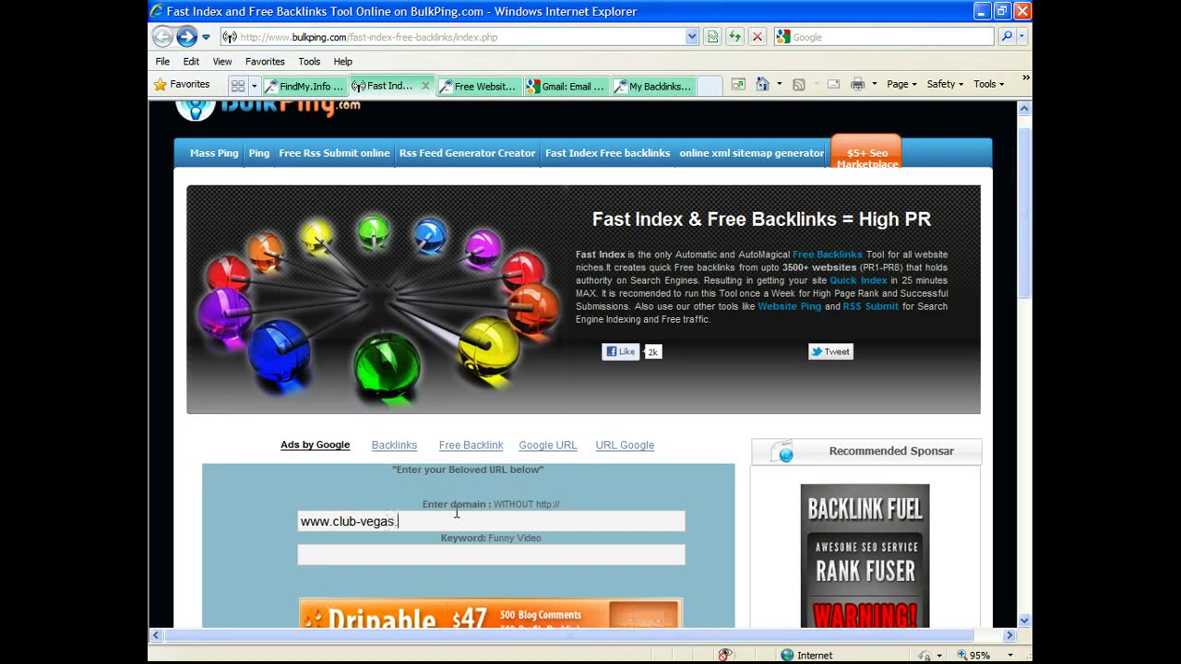
text(us)
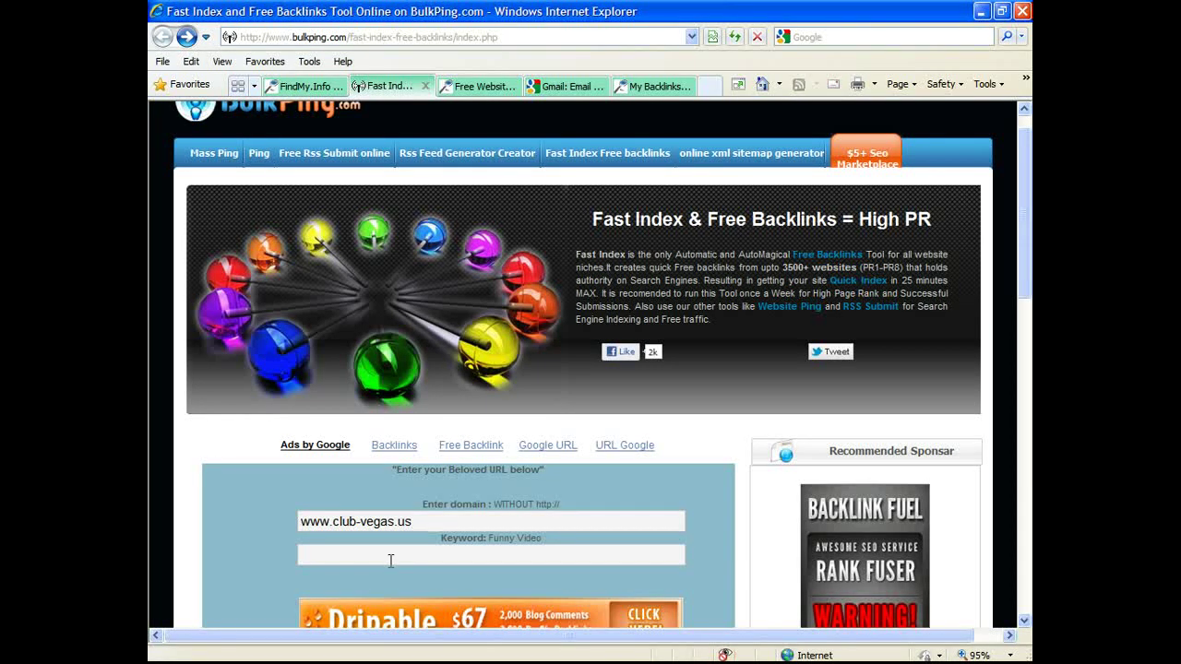
click(426, 523)
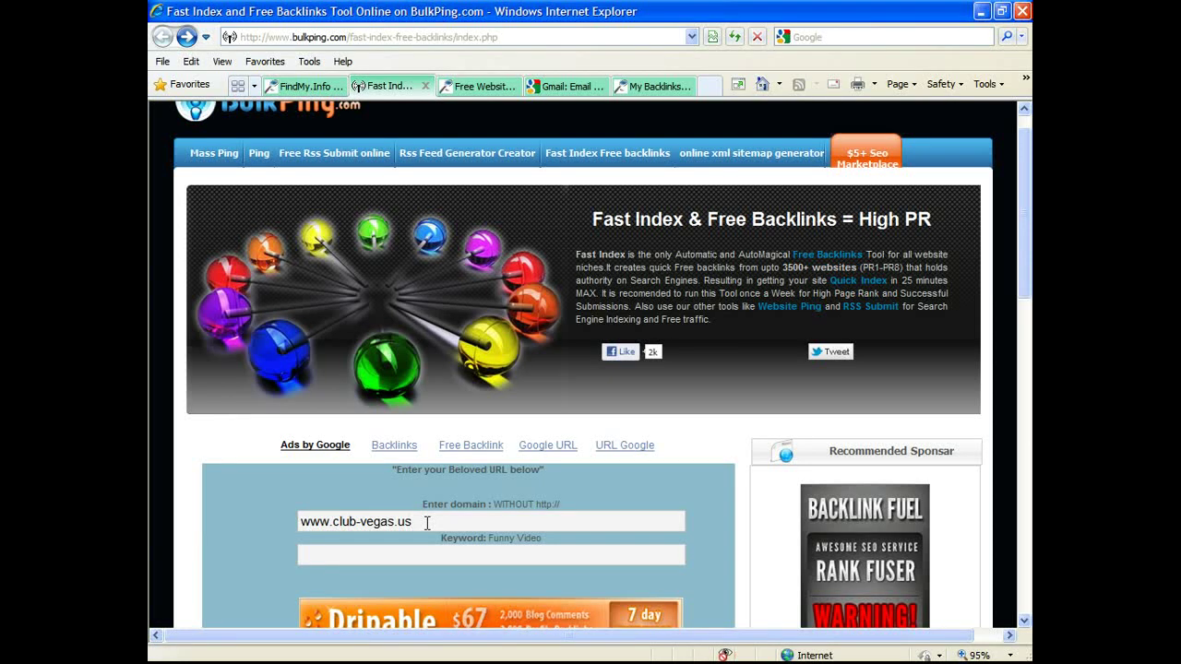
text(/)
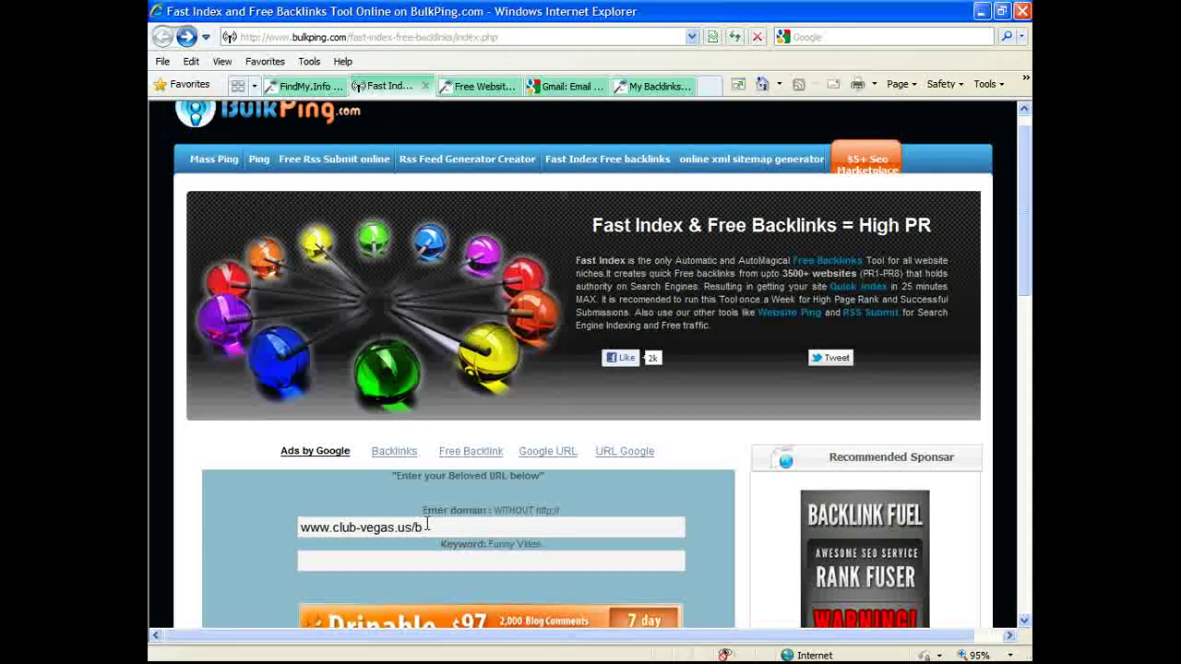
text(bcnus ht)
text(m)
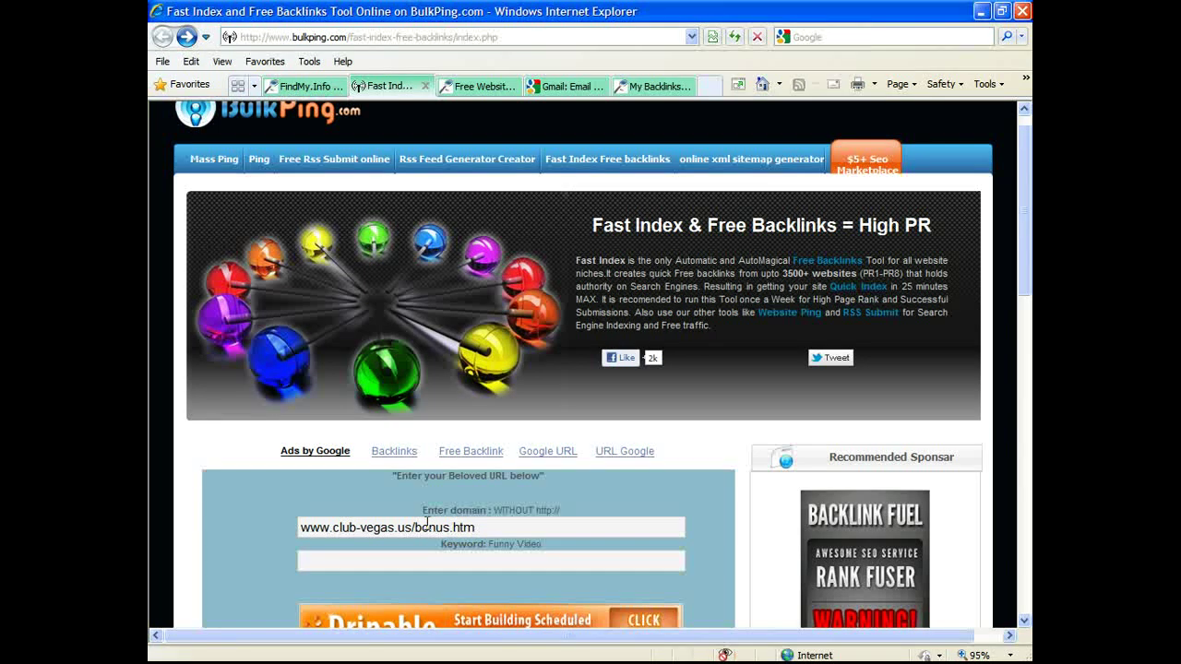
key(BackSpace)
key(BackSpace)
key(BackSpace)
key(BackSpace)
key(BackSpace)
key(BackSpace)
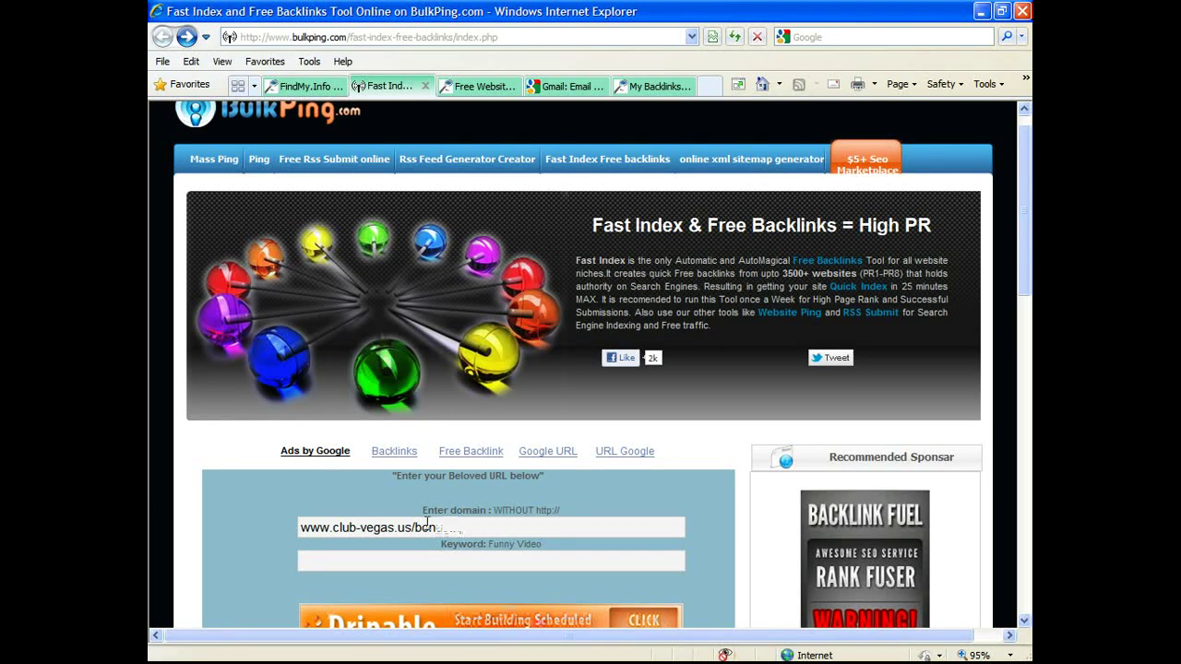
key(BackSpace)
key(BackSpace)
key(BackSpace)
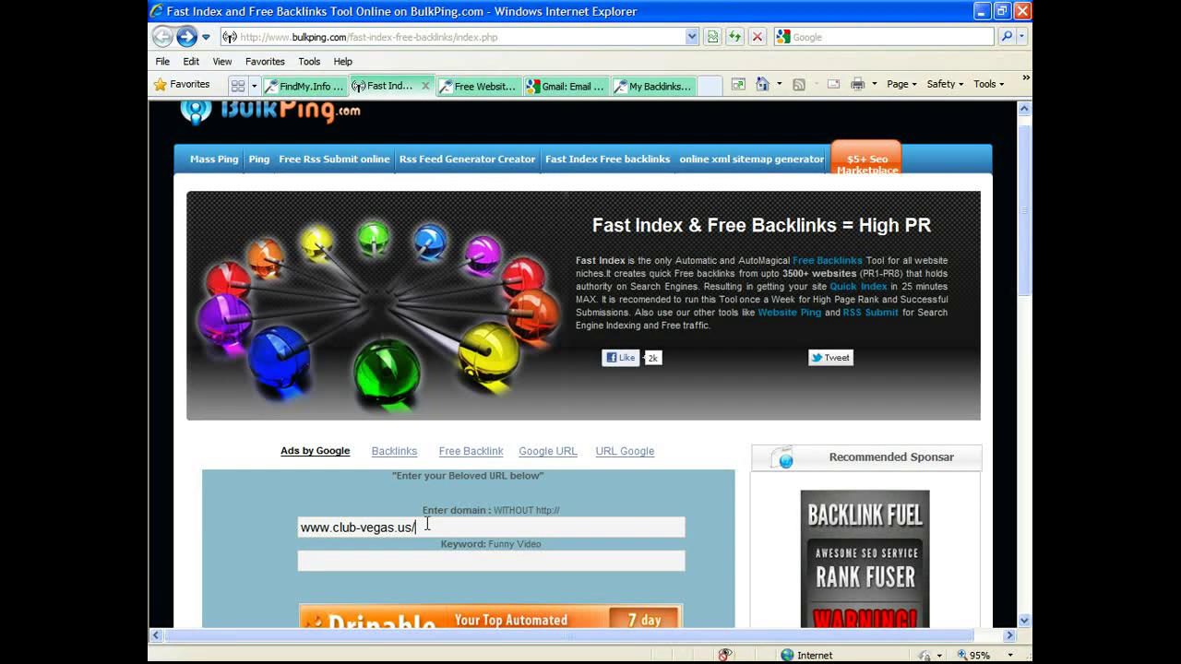
scroll(427, 524, up, 1)
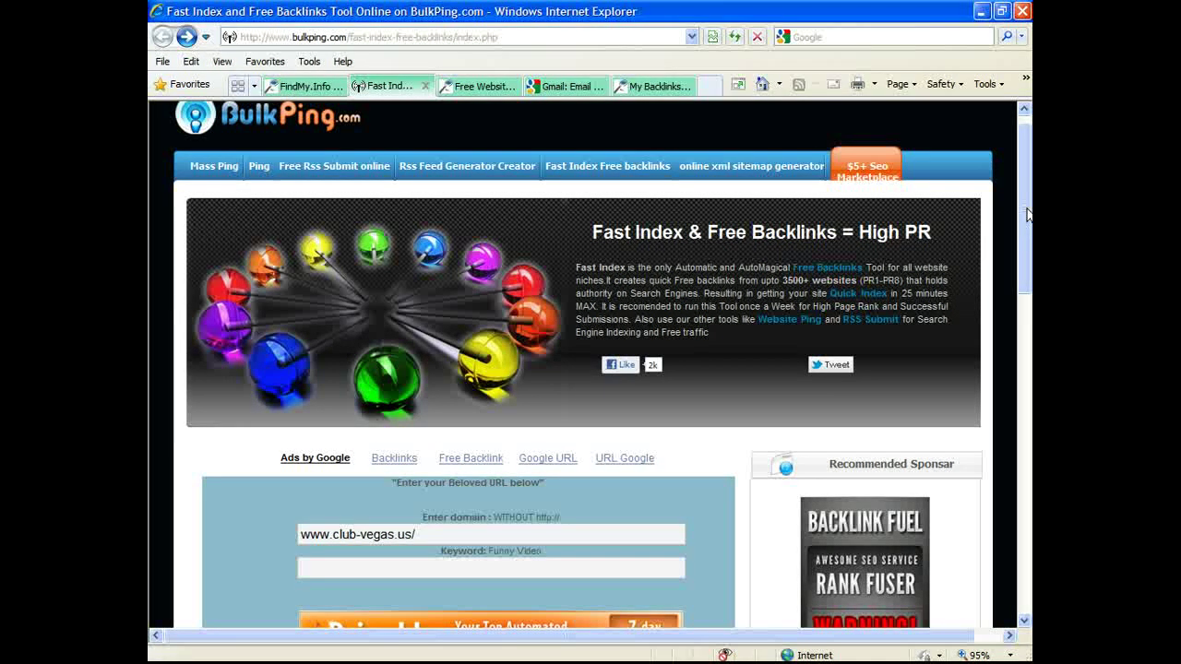
drag(1026, 245, 1029, 284)
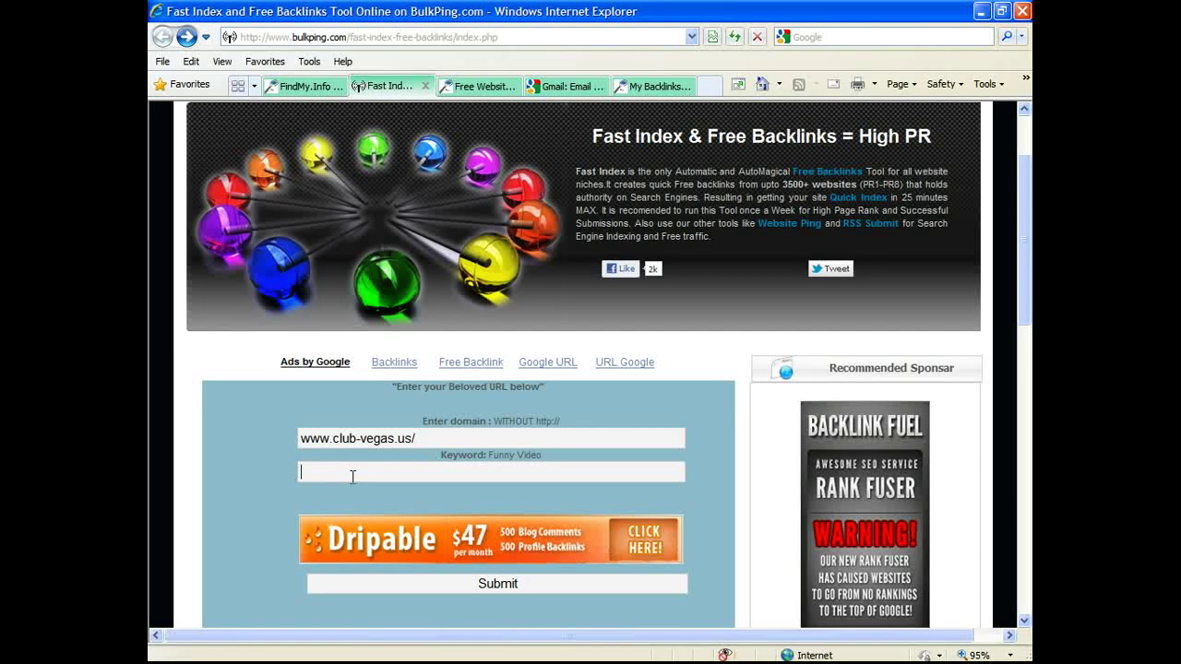
click(433, 437)
key(BackSpace)
Step: Enter the keyword Discount Travel & Entertainment
click(453, 471)
text(Discount Tra)
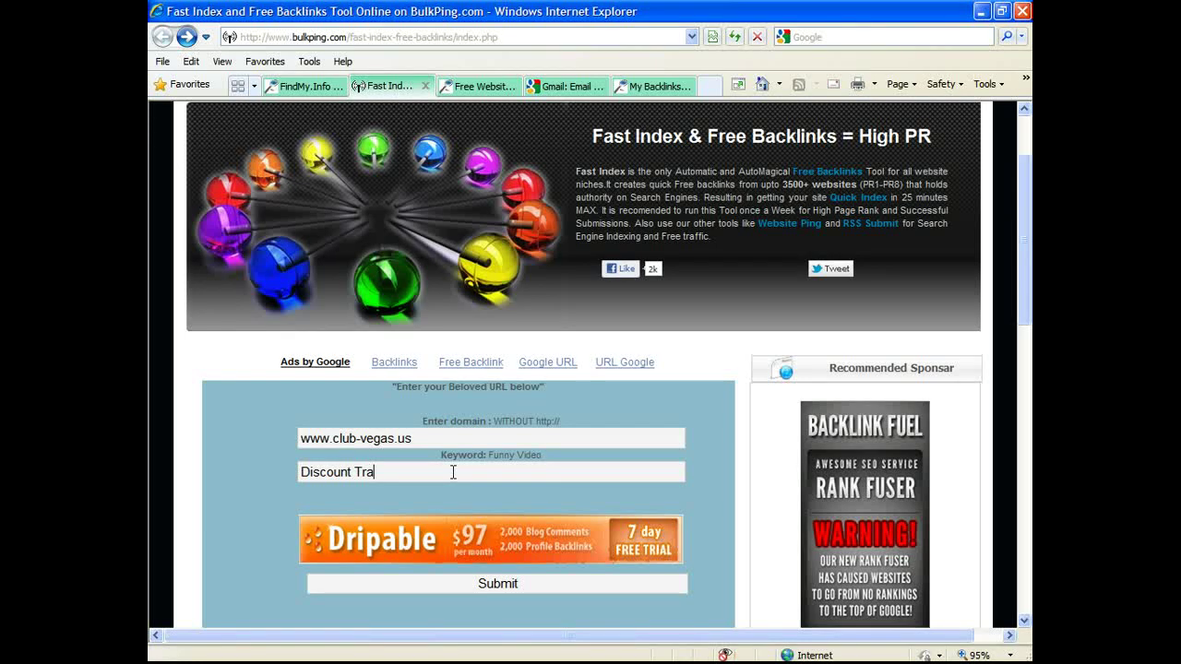
text(vel )
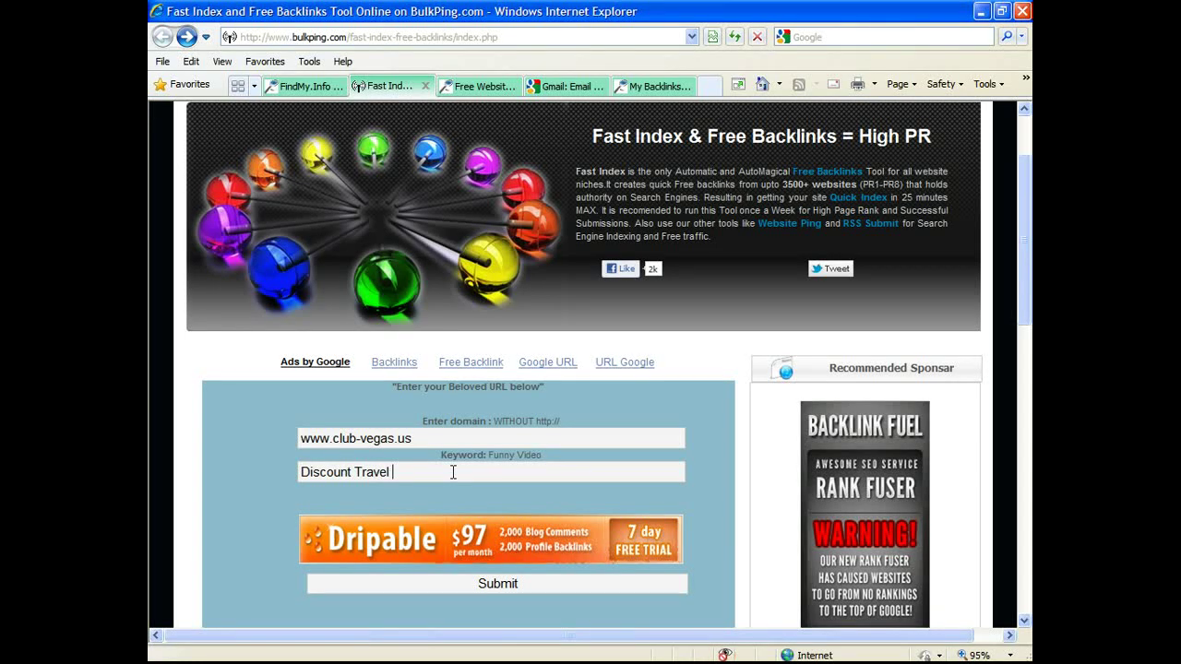
text(& E)
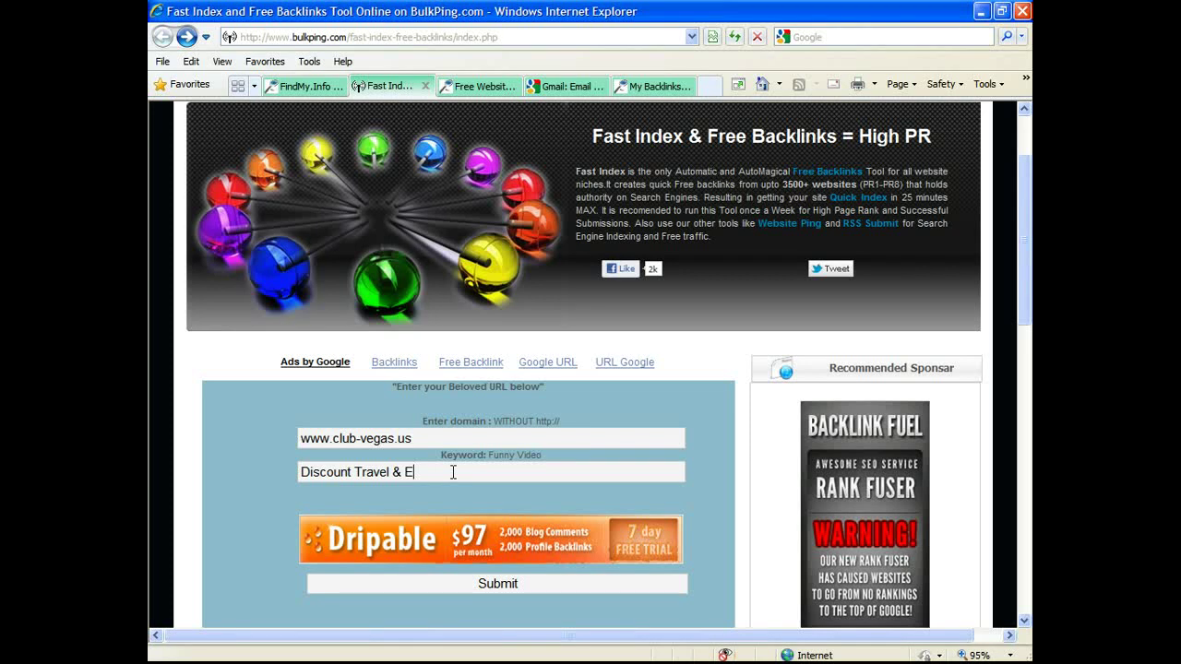
text(ntertainm)
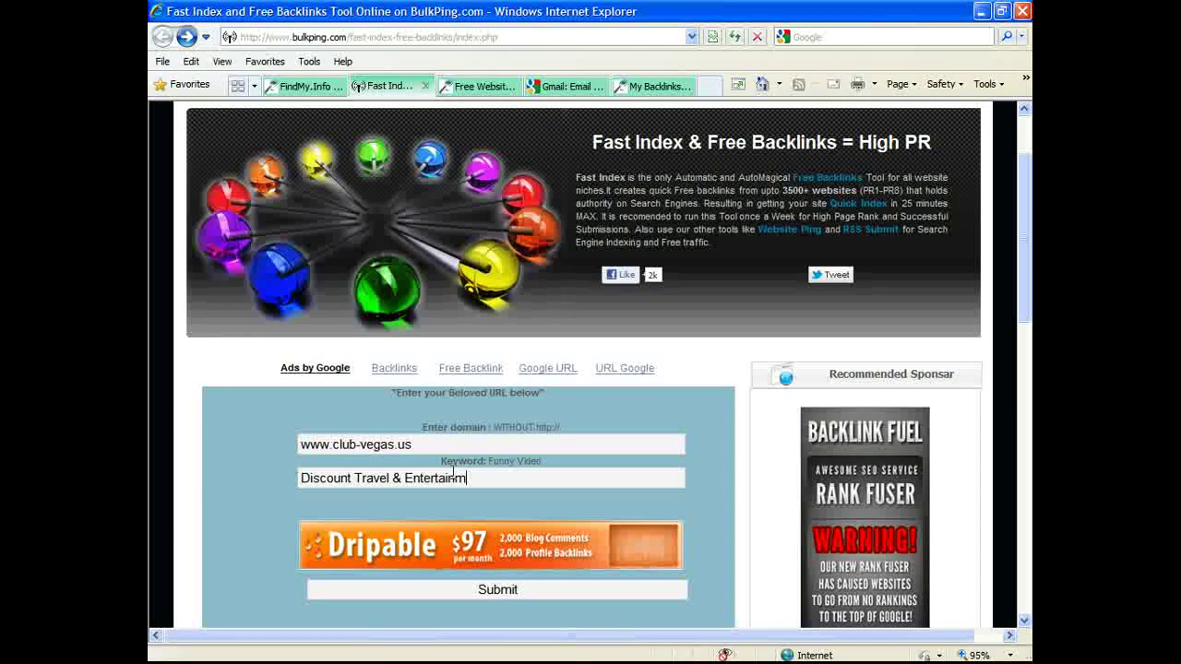
text(ent)
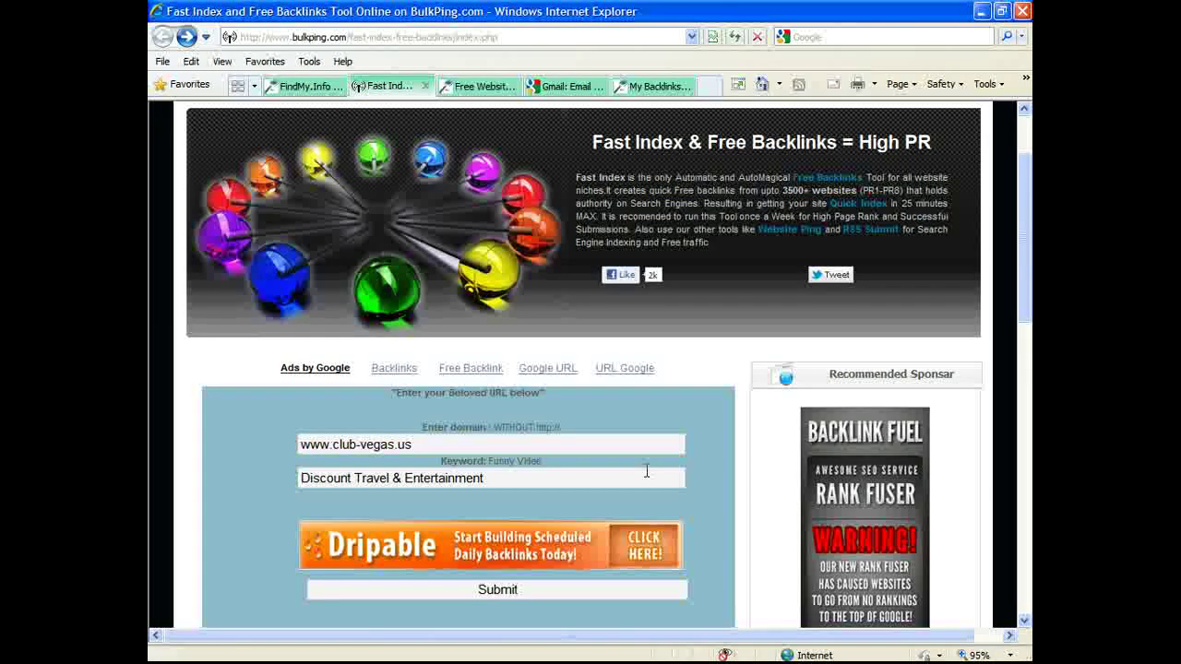
scroll(498, 447, down, 3)
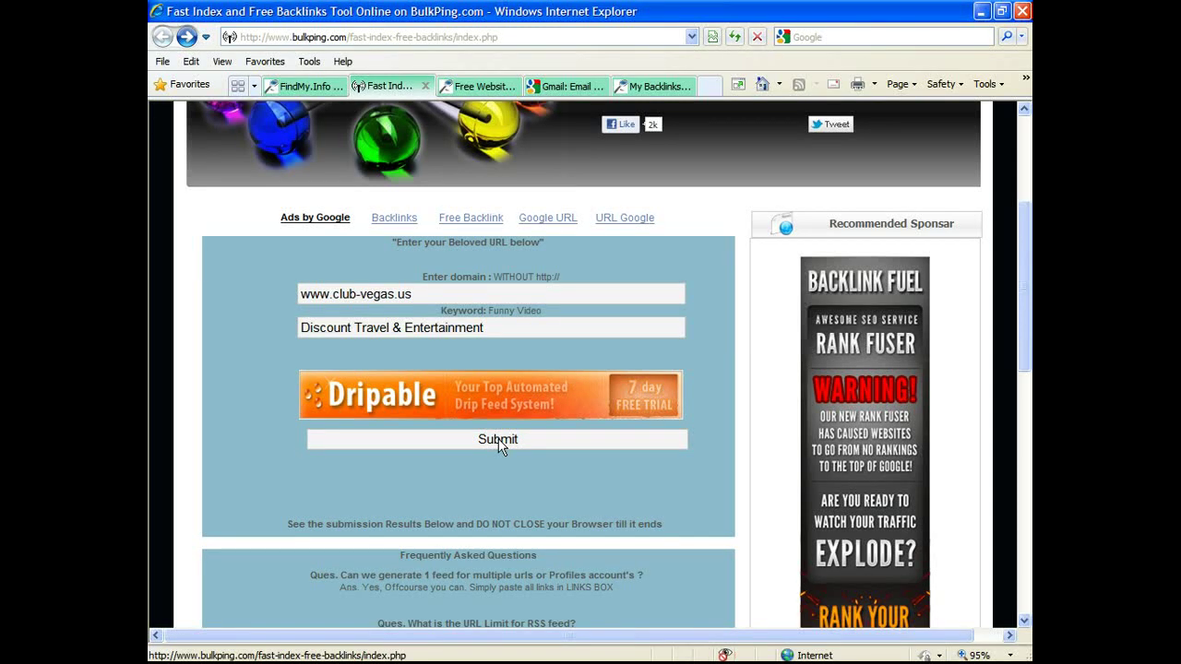
Step: Submit club-vegas.us for fast indexing and scroll through the results until submission finishes
click(498, 441)
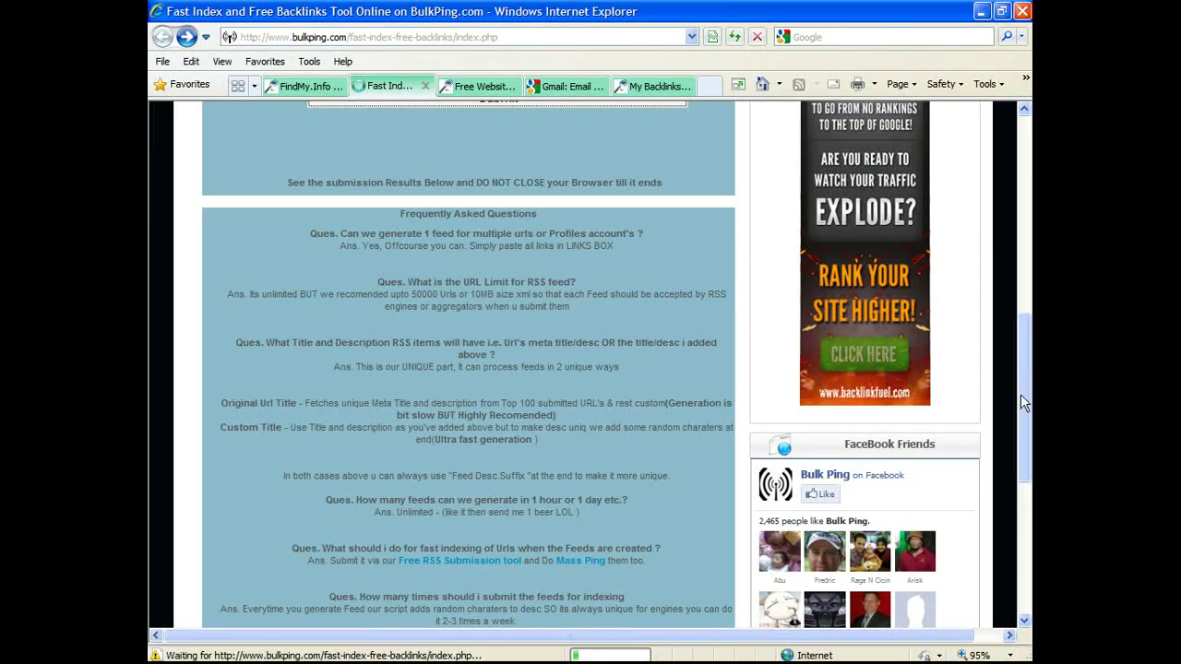
drag(1022, 403, 1022, 325)
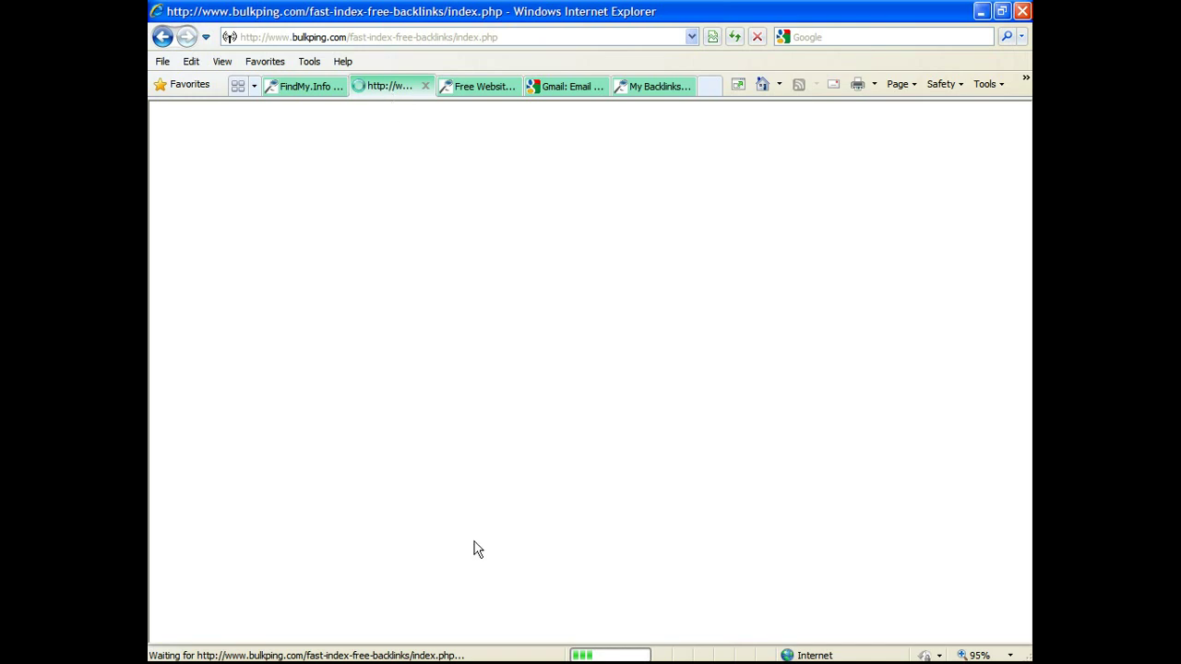
mouse_move(609, 661)
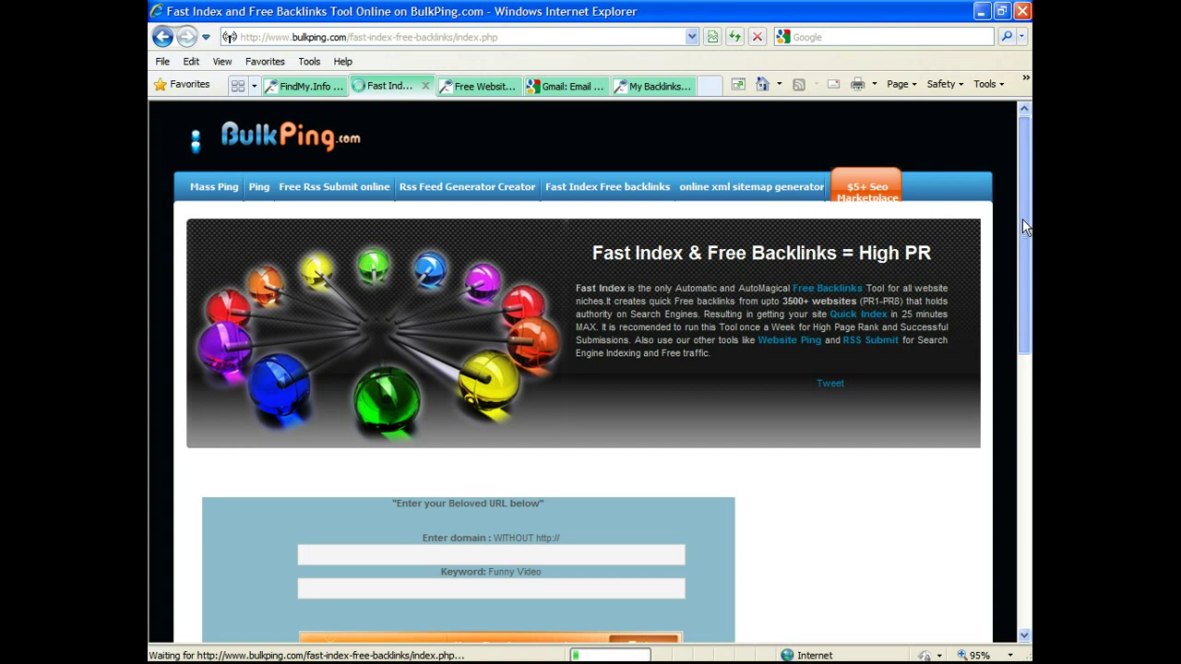
scroll(1022, 218, down, 5)
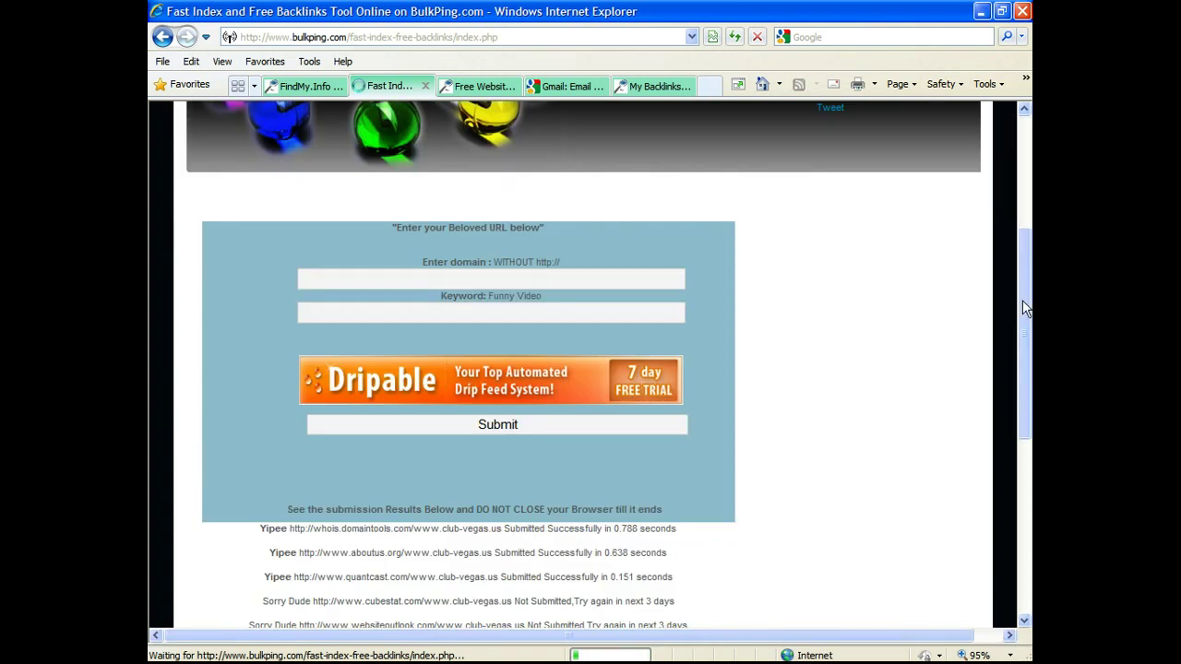
scroll(1022, 307, down, 1)
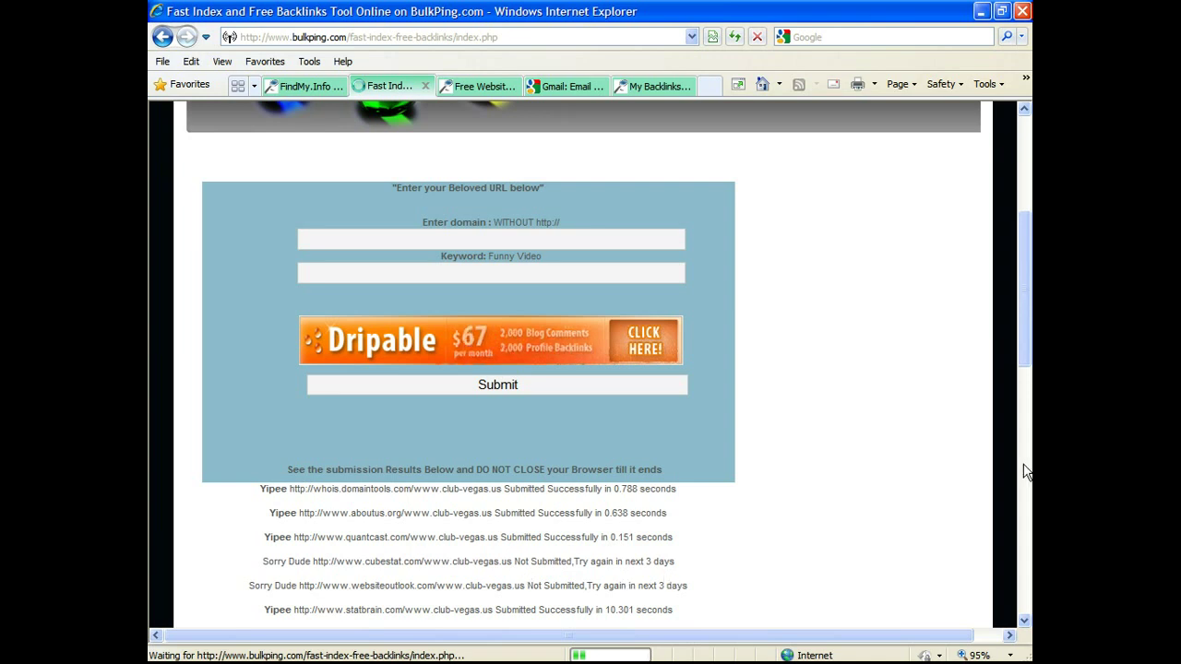
click(1023, 621)
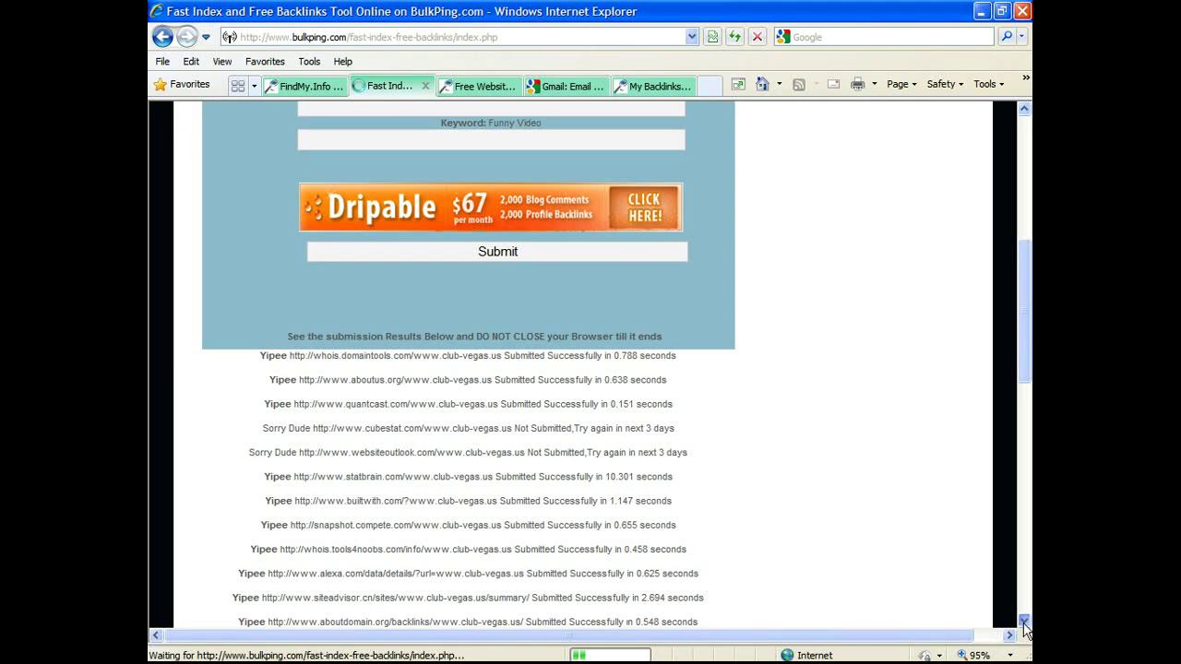
scroll(1023, 624, down, 3)
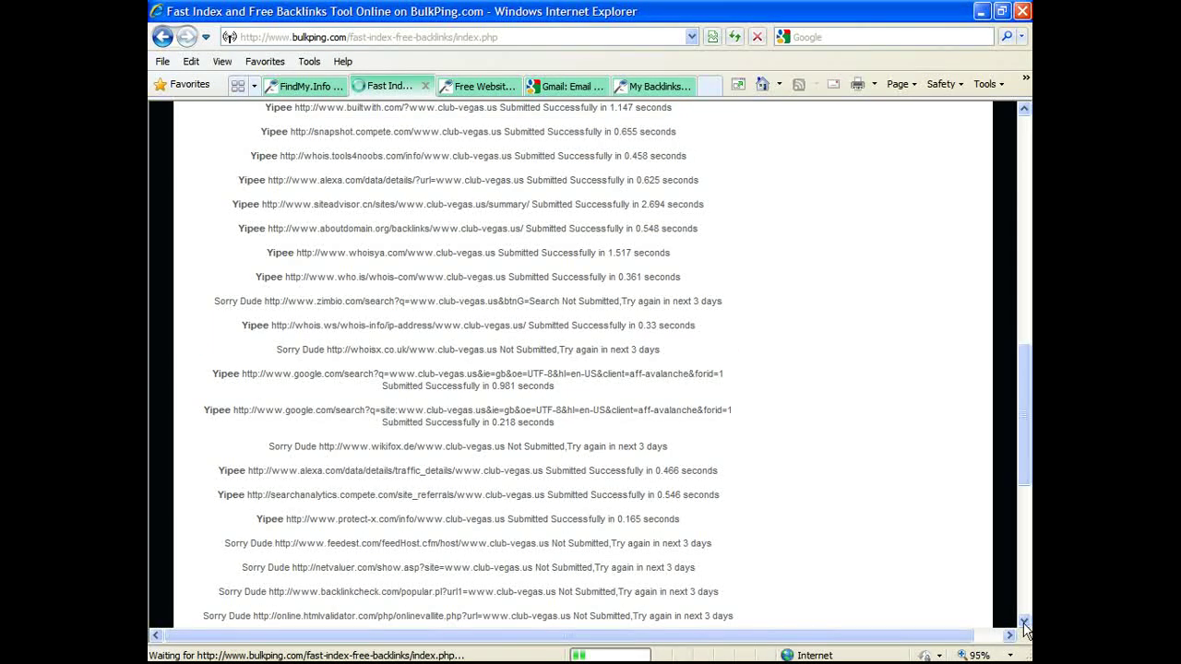
scroll(1023, 624, down, 3)
scroll(1023, 624, down, 2)
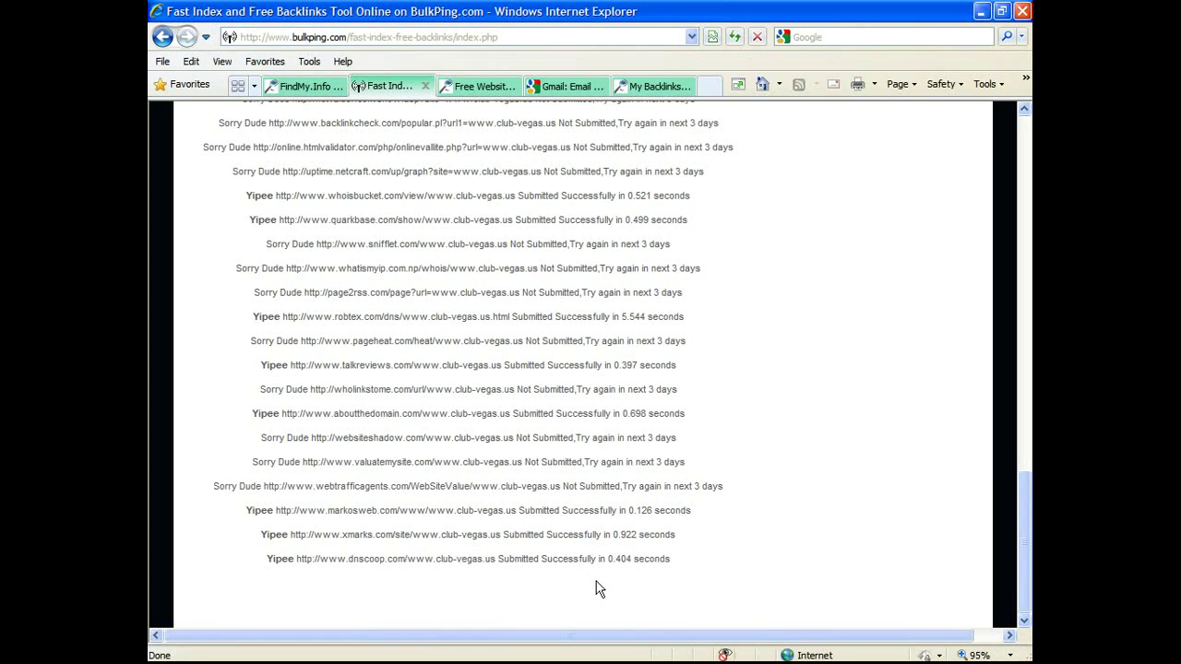
scroll(748, 558, down, 2)
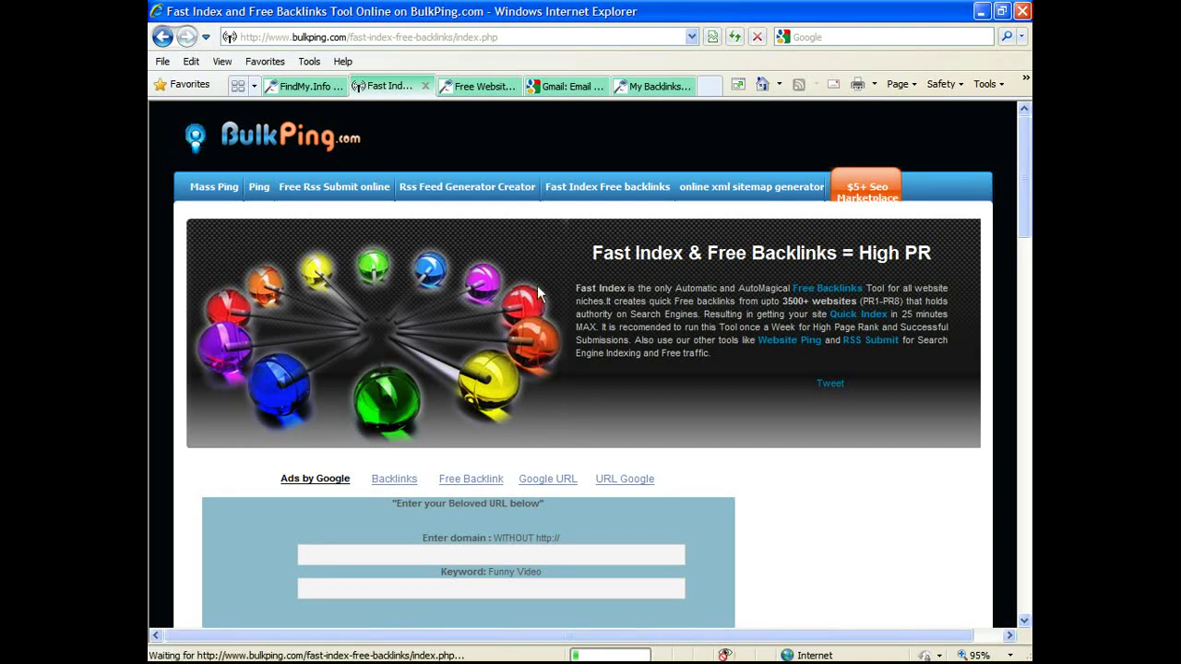
Step: Copy the reciprocal link code from FindMy.Info's Add Your Website URL form, then switch to FrontPage
click(308, 87)
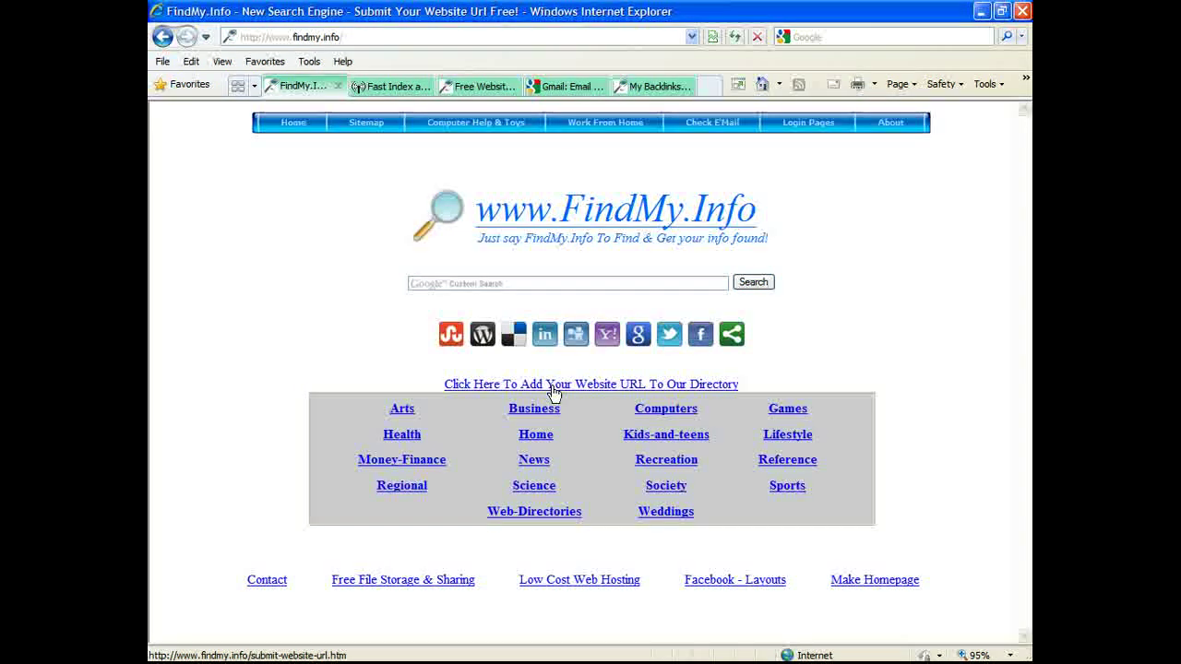
click(552, 392)
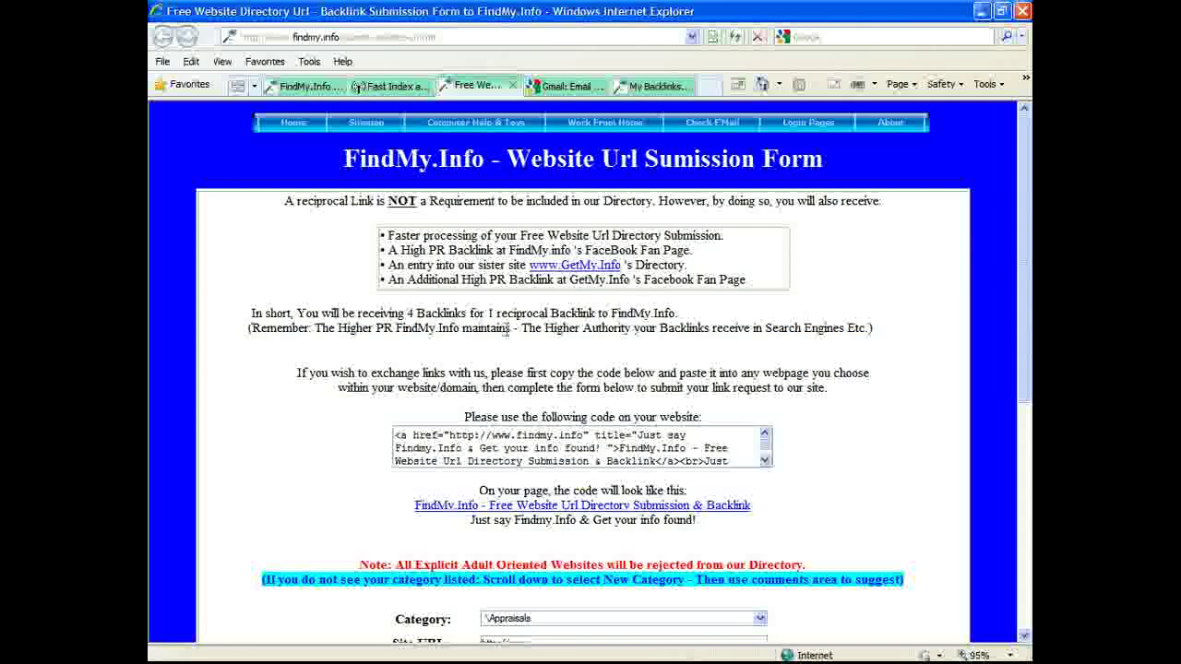
scroll(899, 399, down, 2)
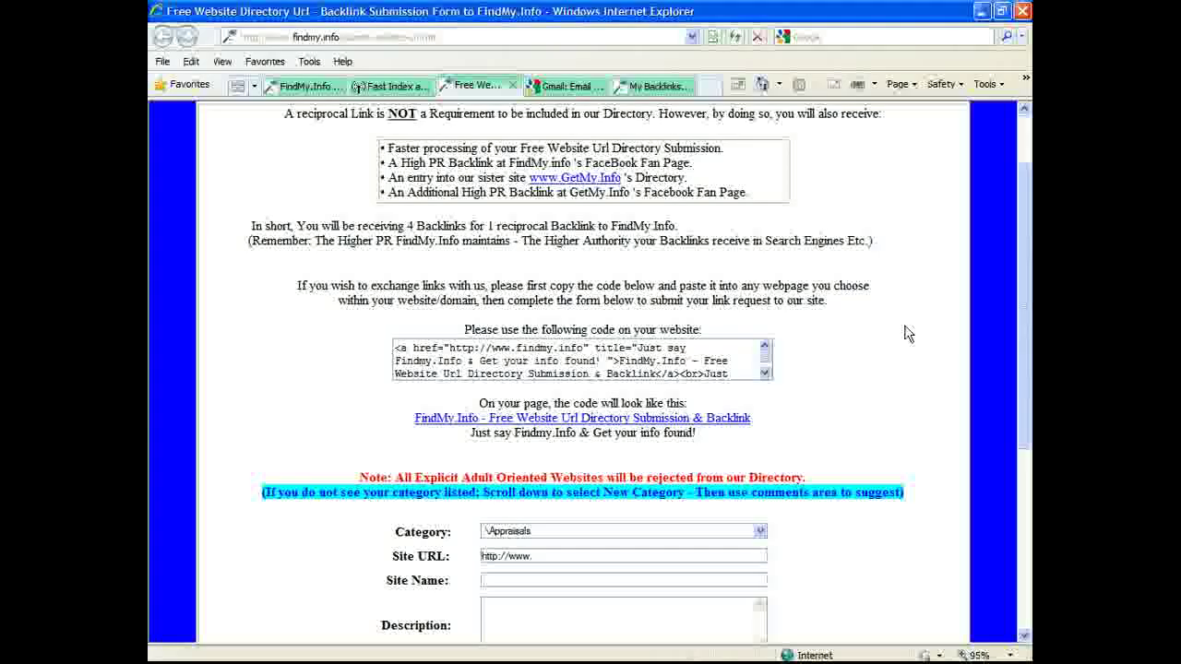
click(458, 347)
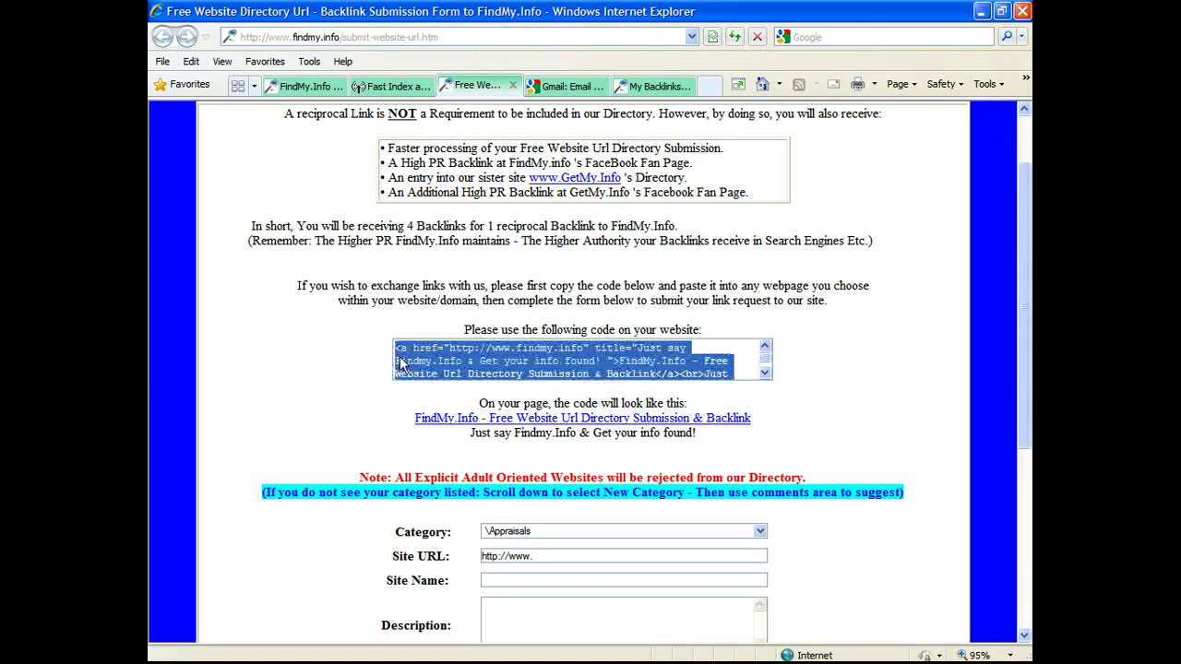
right_click(534, 370)
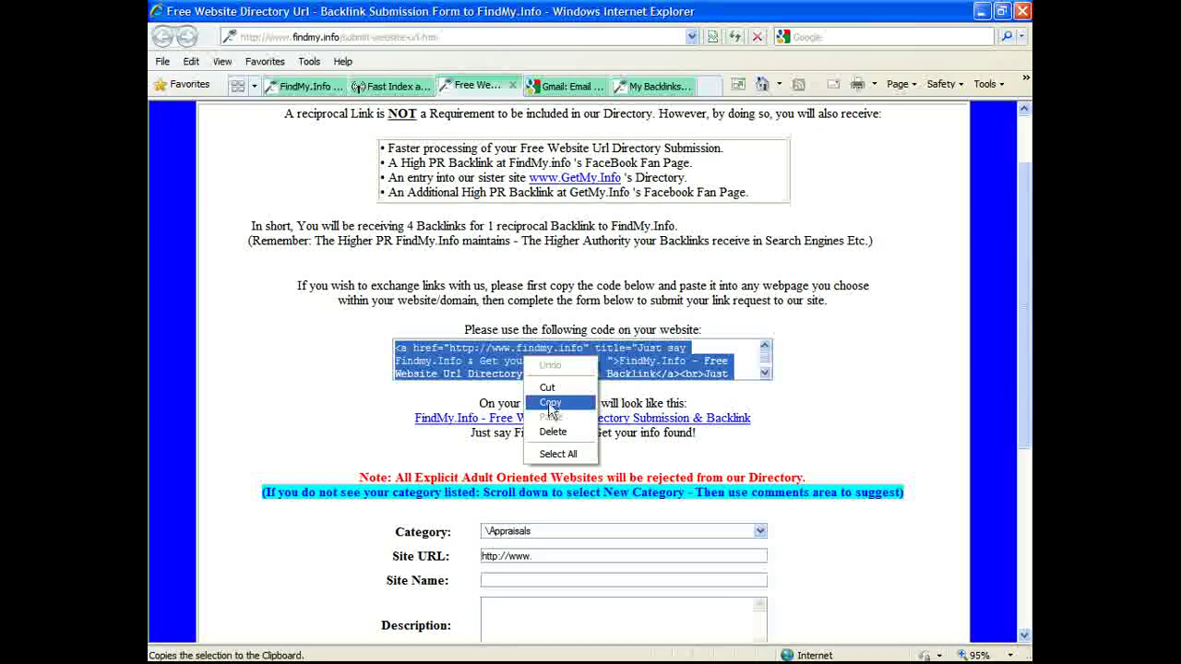
click(550, 402)
mouse_move(496, 658)
click(387, 628)
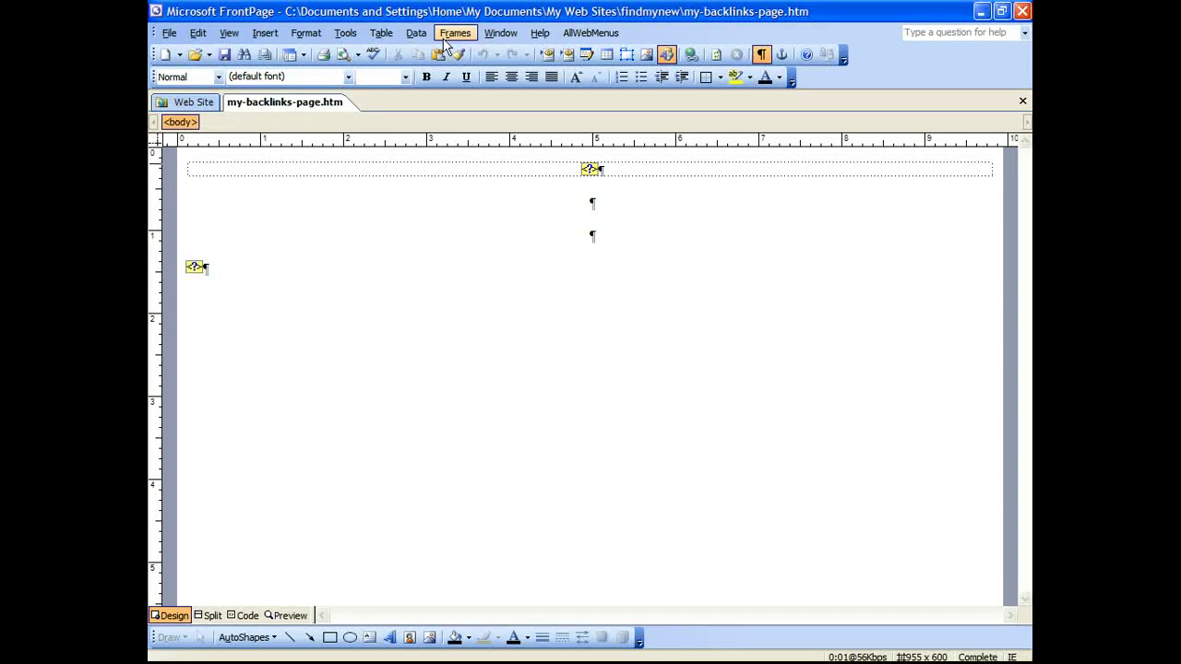
click(265, 35)
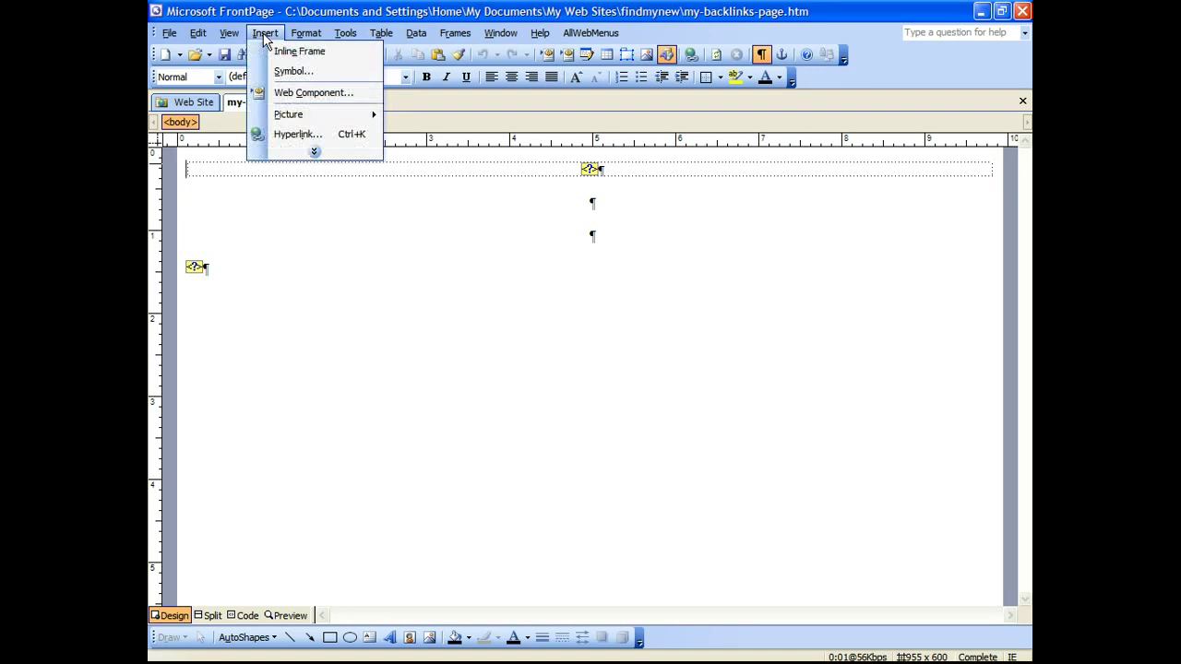
click(273, 93)
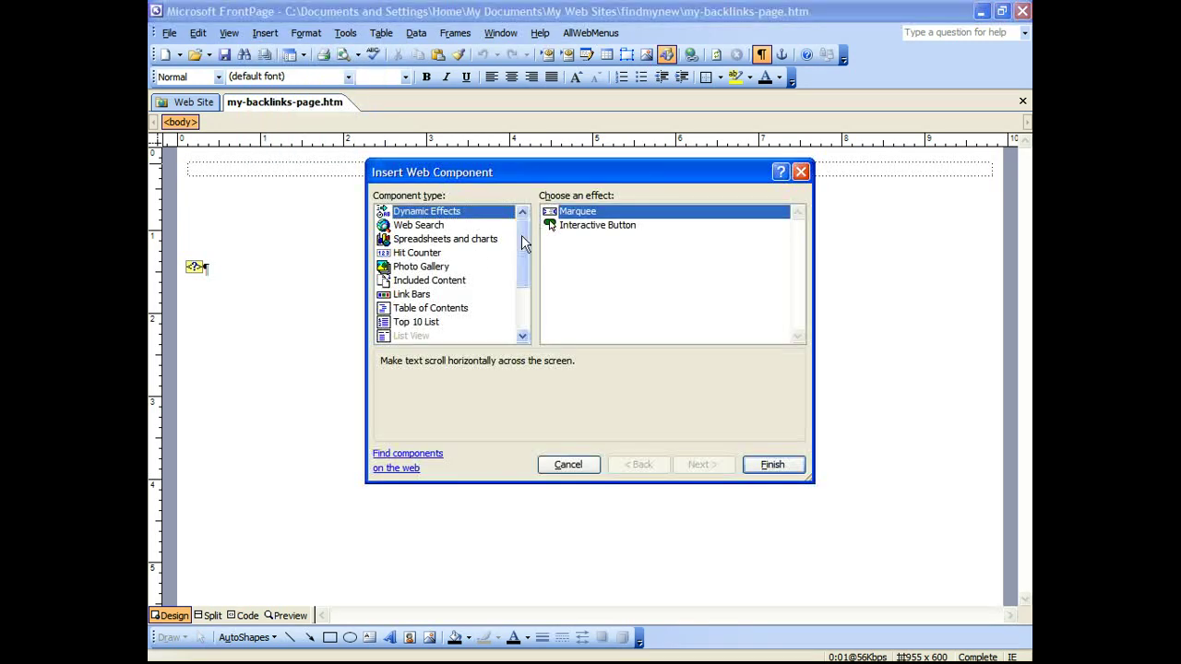
scroll(519, 277, down, 1)
scroll(519, 305, down, 2)
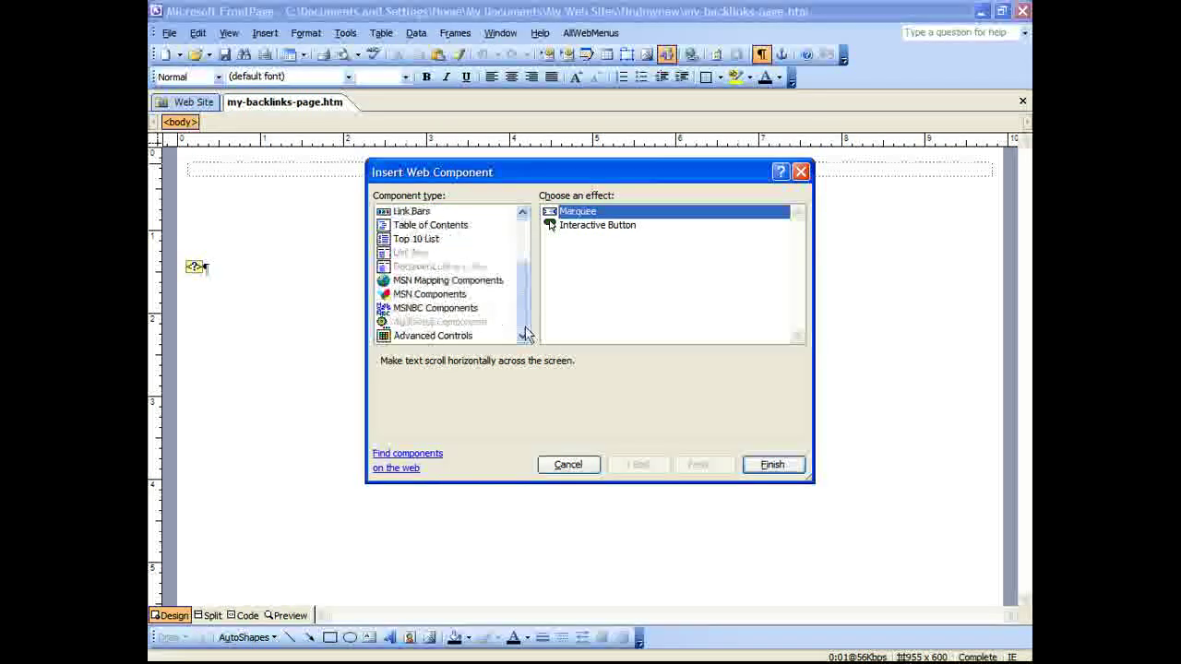
click(435, 337)
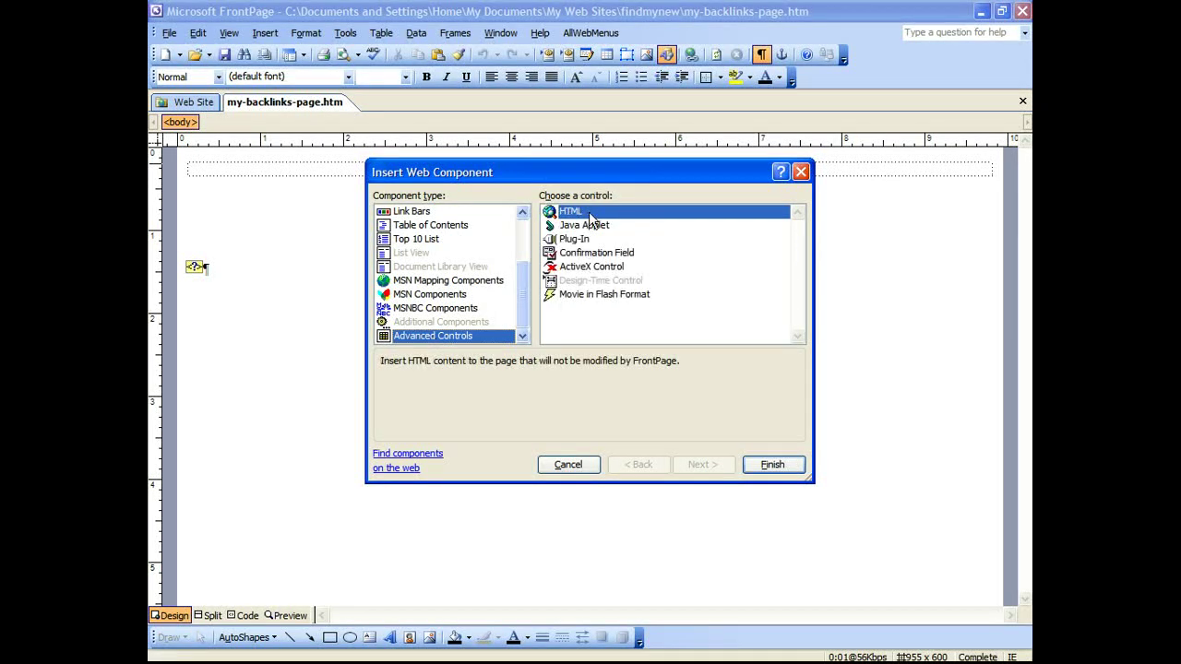
click(582, 217)
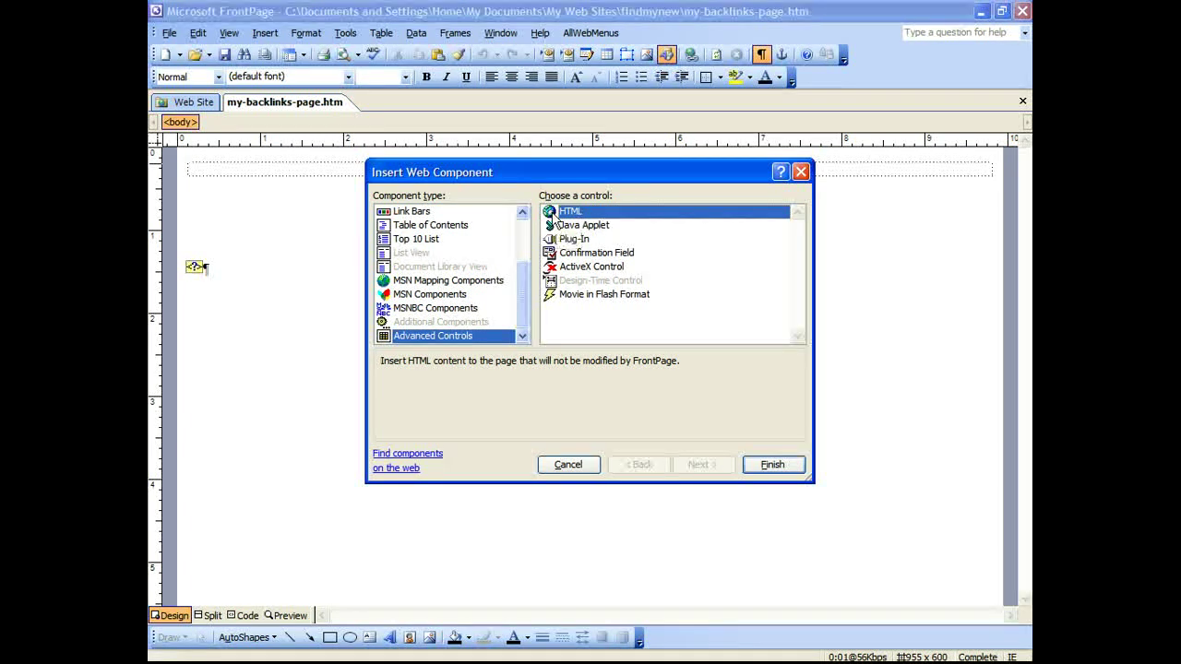
double_click(570, 217)
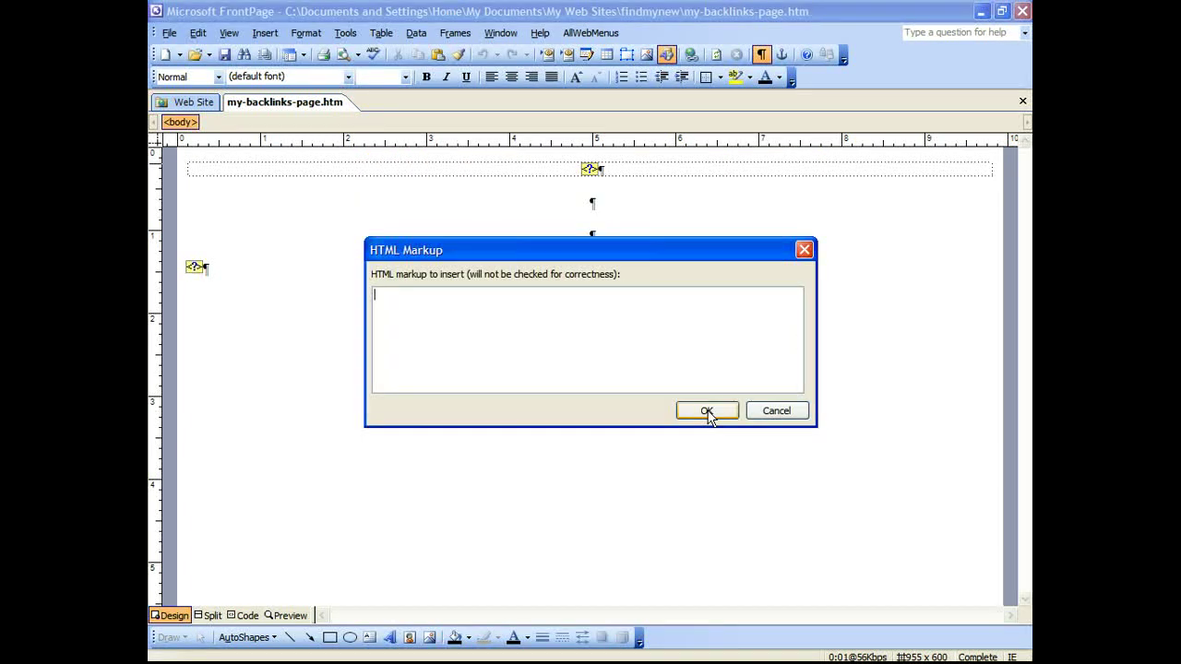
right_click(529, 337)
click(570, 413)
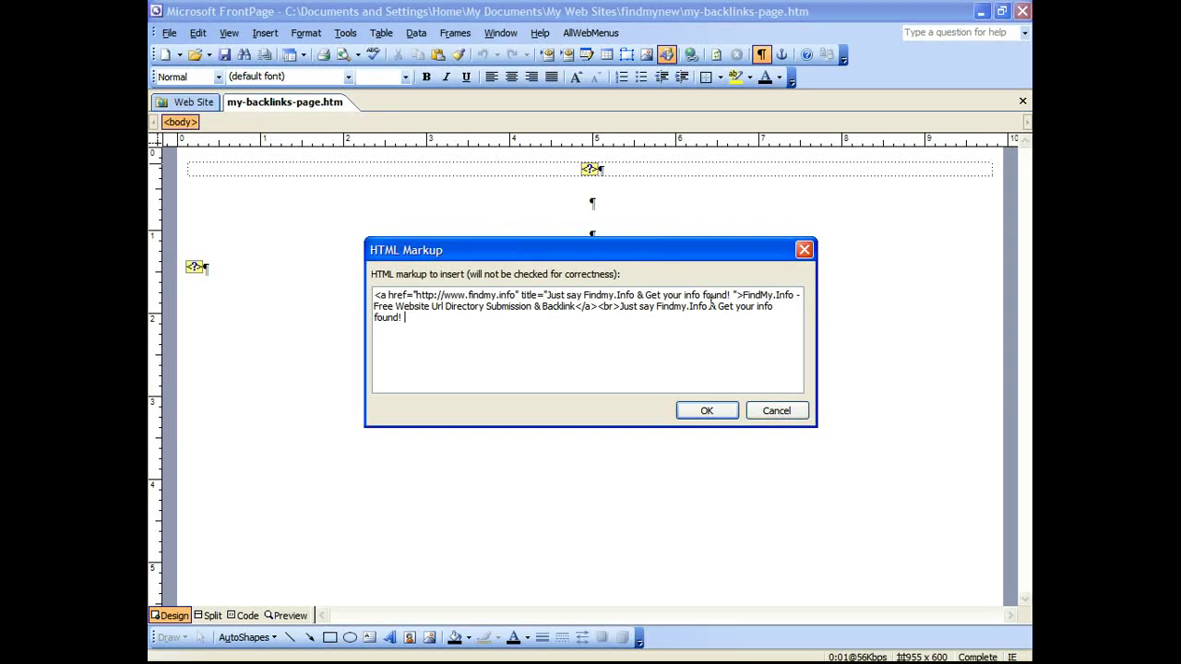
click(799, 415)
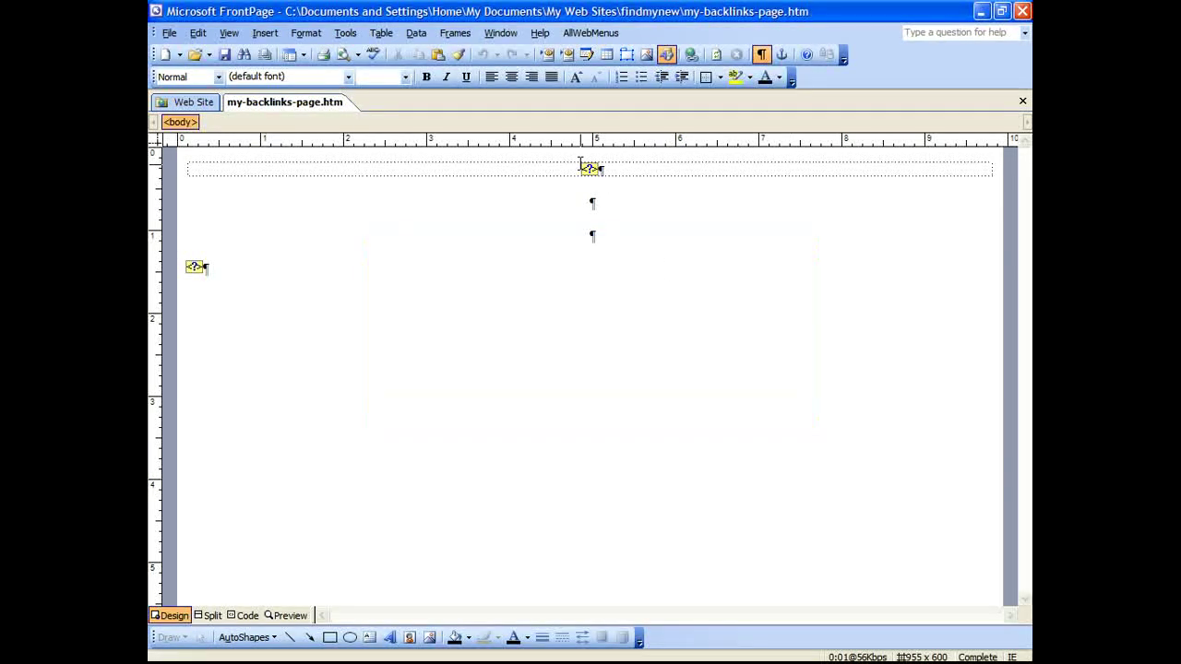
click(187, 102)
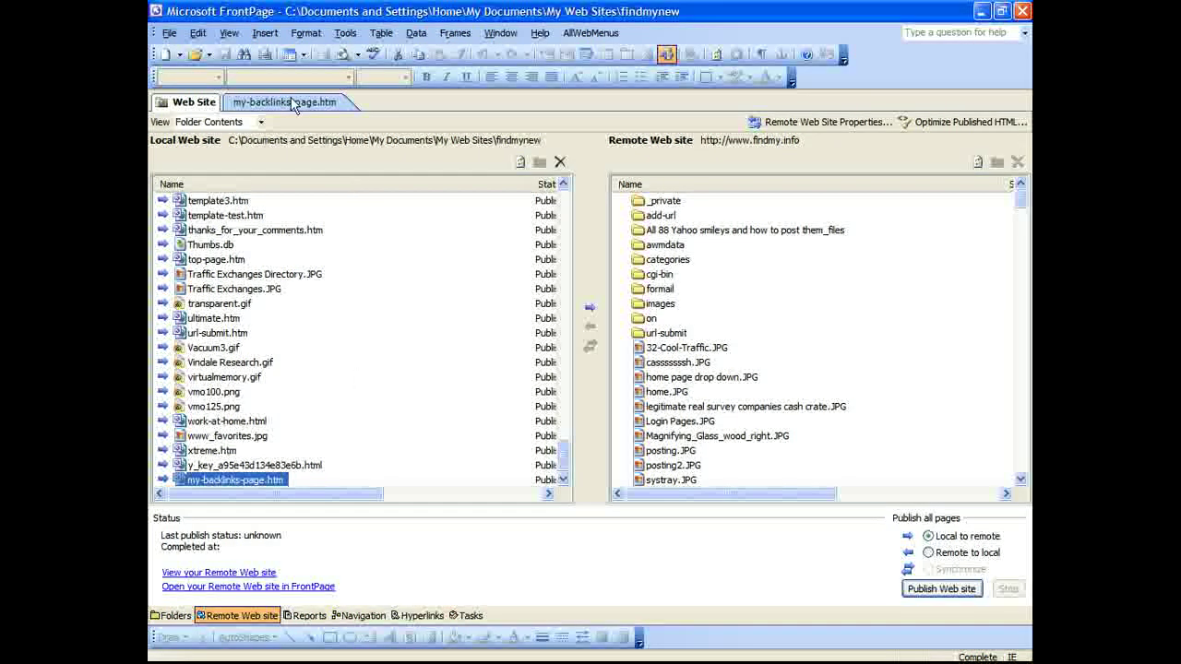
click(292, 103)
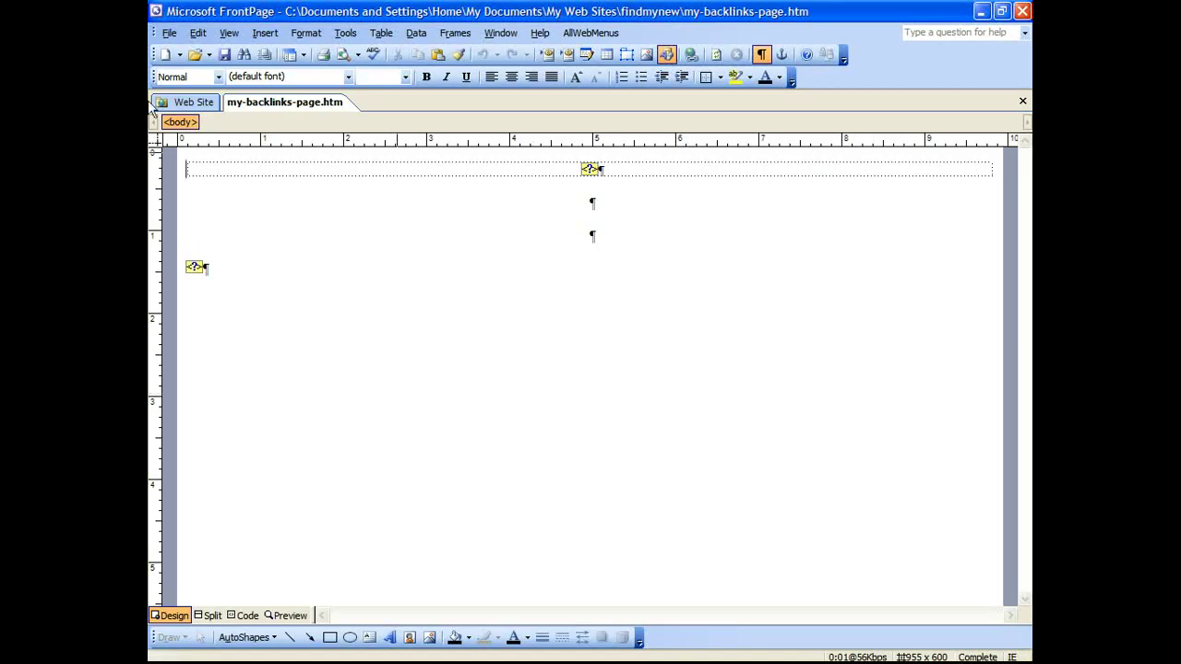
click(170, 33)
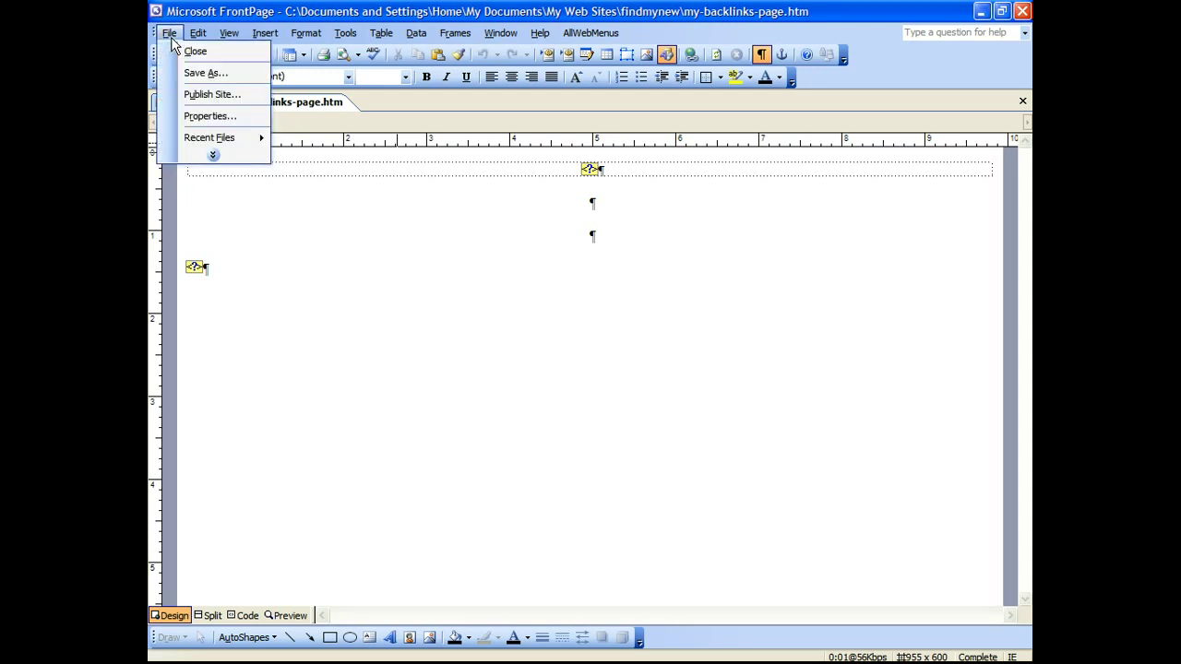
click(218, 12)
click(192, 102)
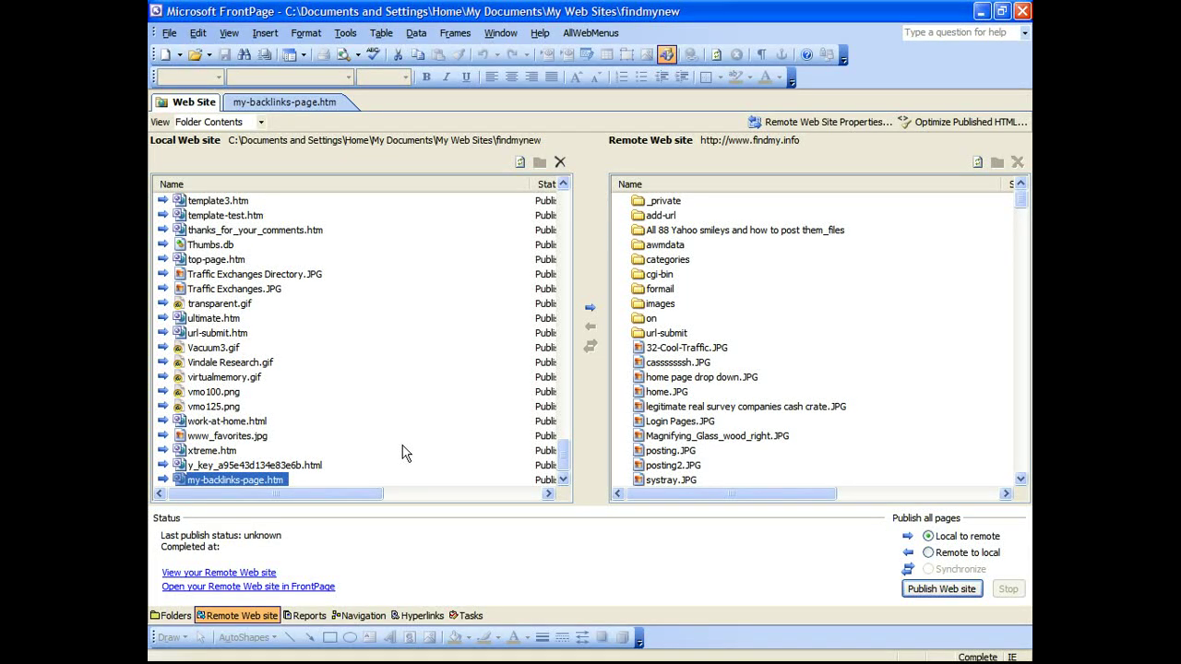
right_click(234, 483)
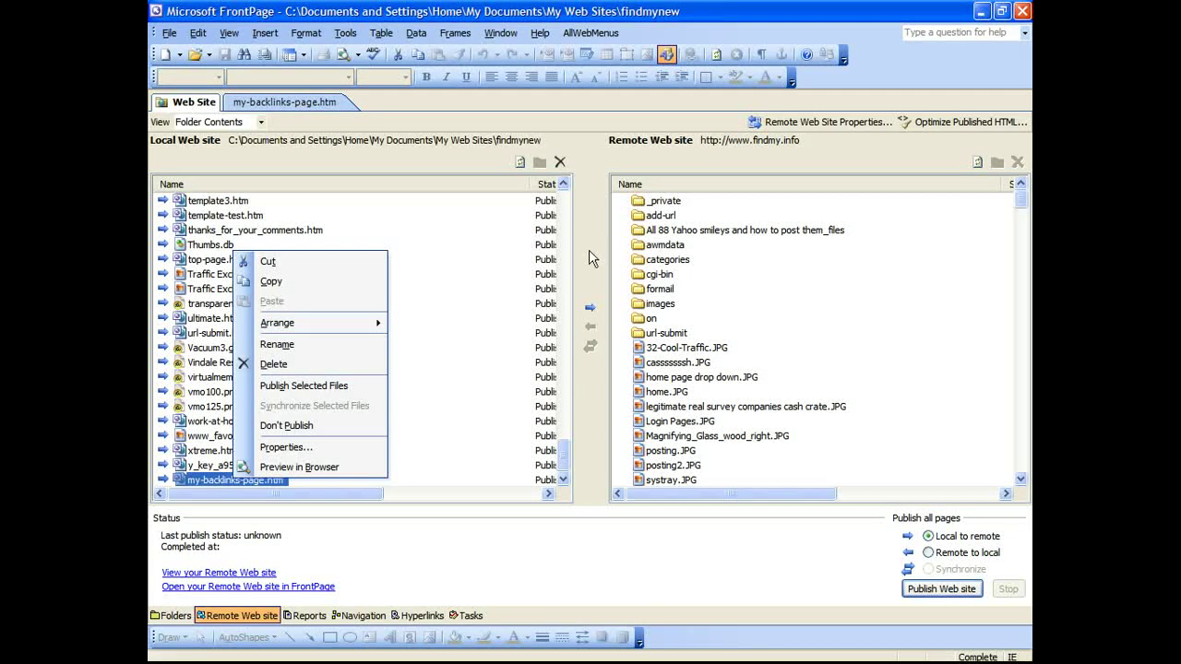
key(Escape)
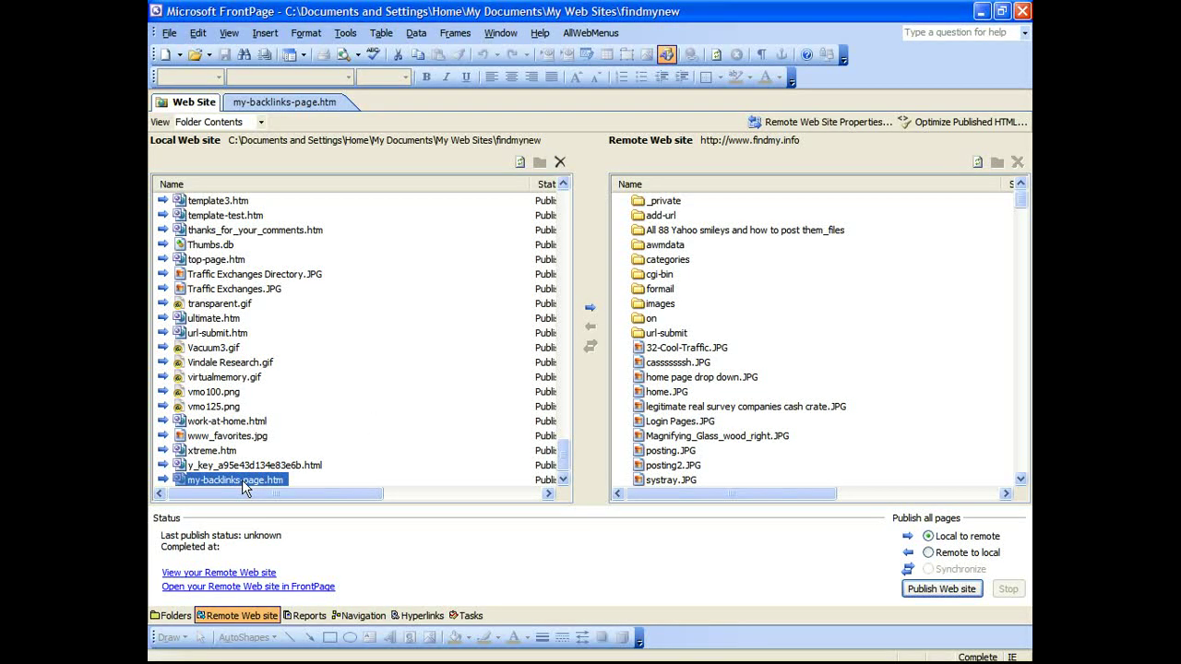
drag(244, 487, 777, 409)
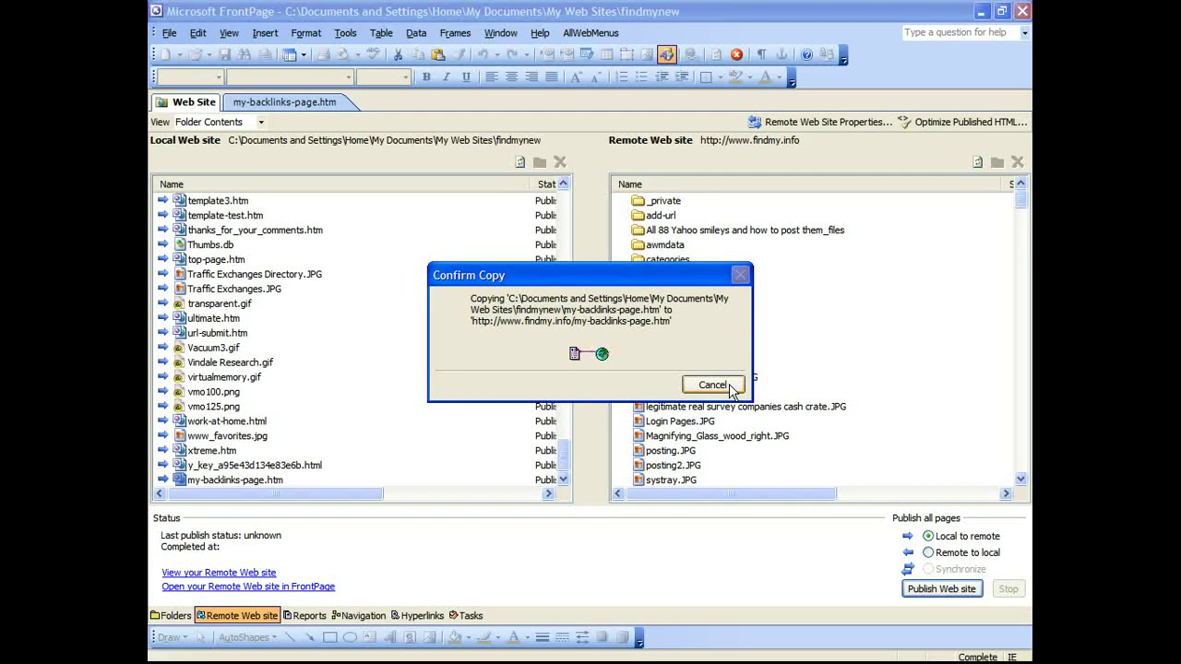
Step: Check the live My Backlinks Page in the browser, showing the FindMy.Info link and tagline
click(521, 628)
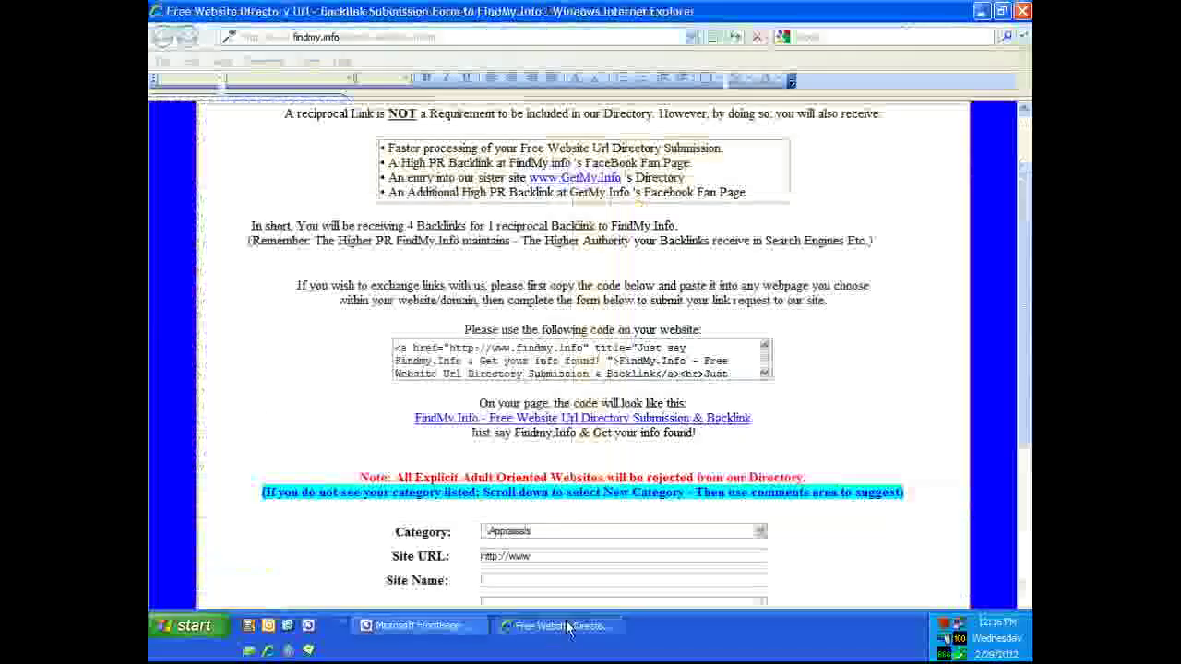
click(652, 86)
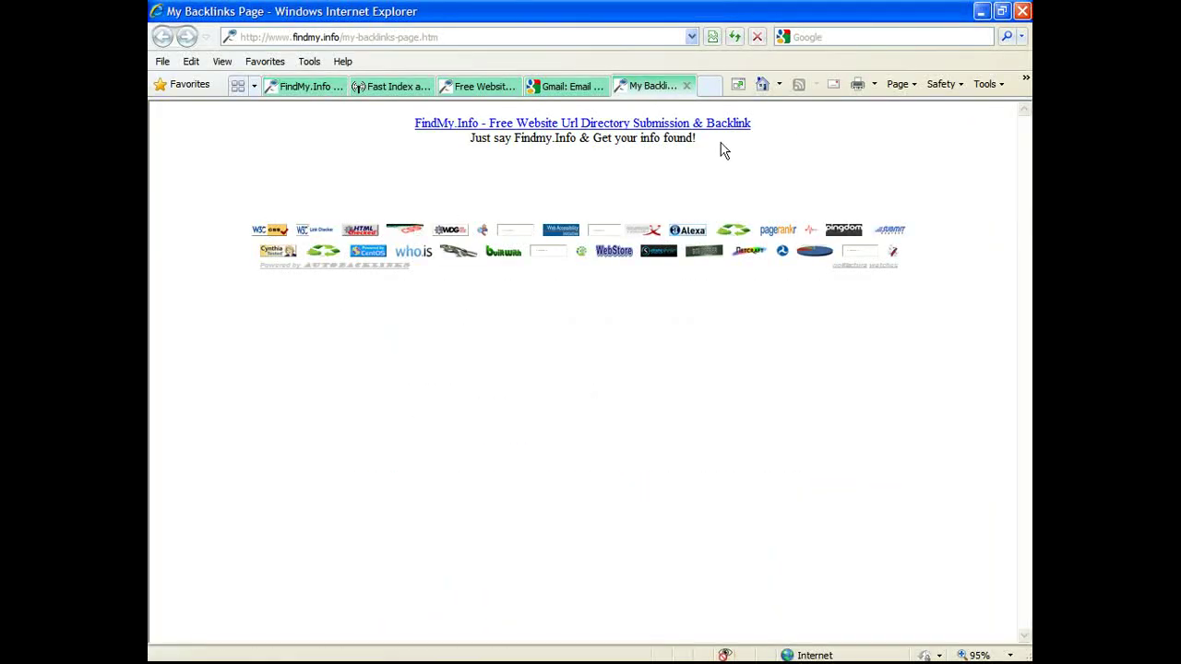
double_click(681, 139)
click(419, 138)
triple_click(411, 129)
click(409, 129)
drag(714, 147, 727, 155)
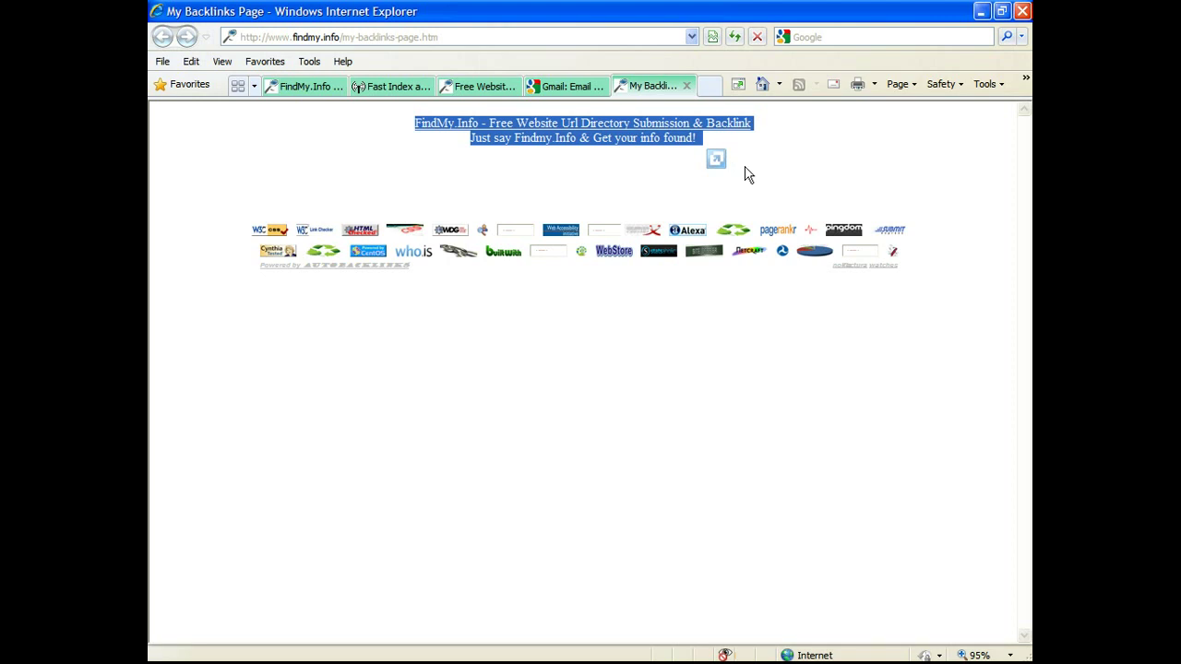
click(701, 420)
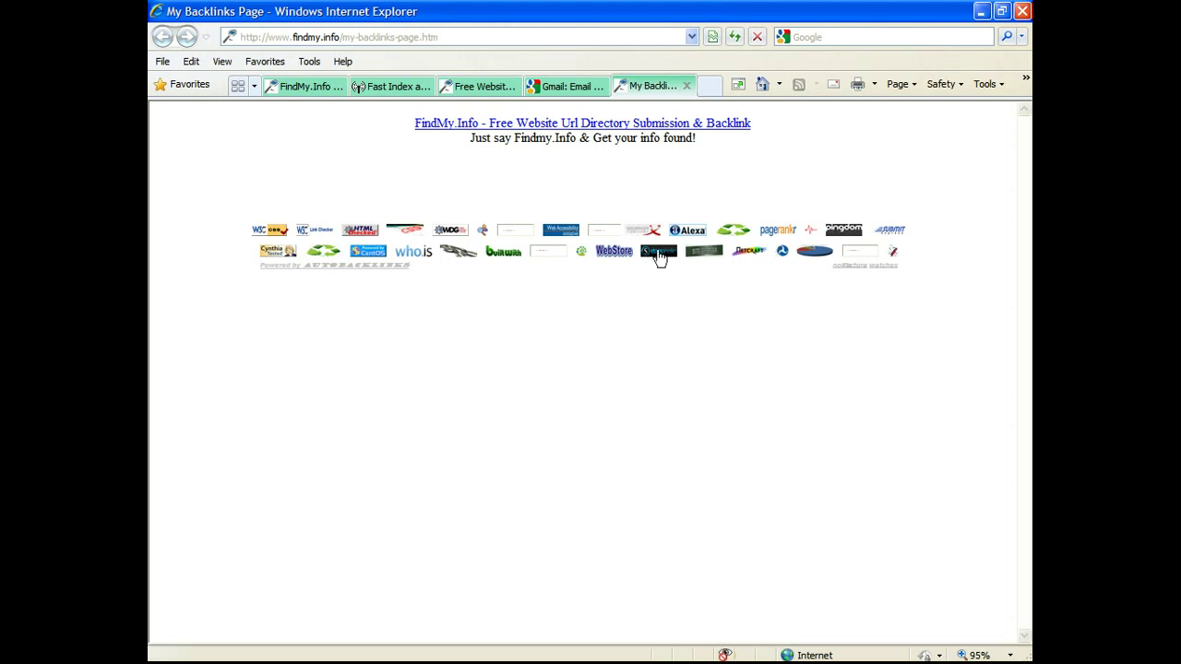
mouse_move(402, 655)
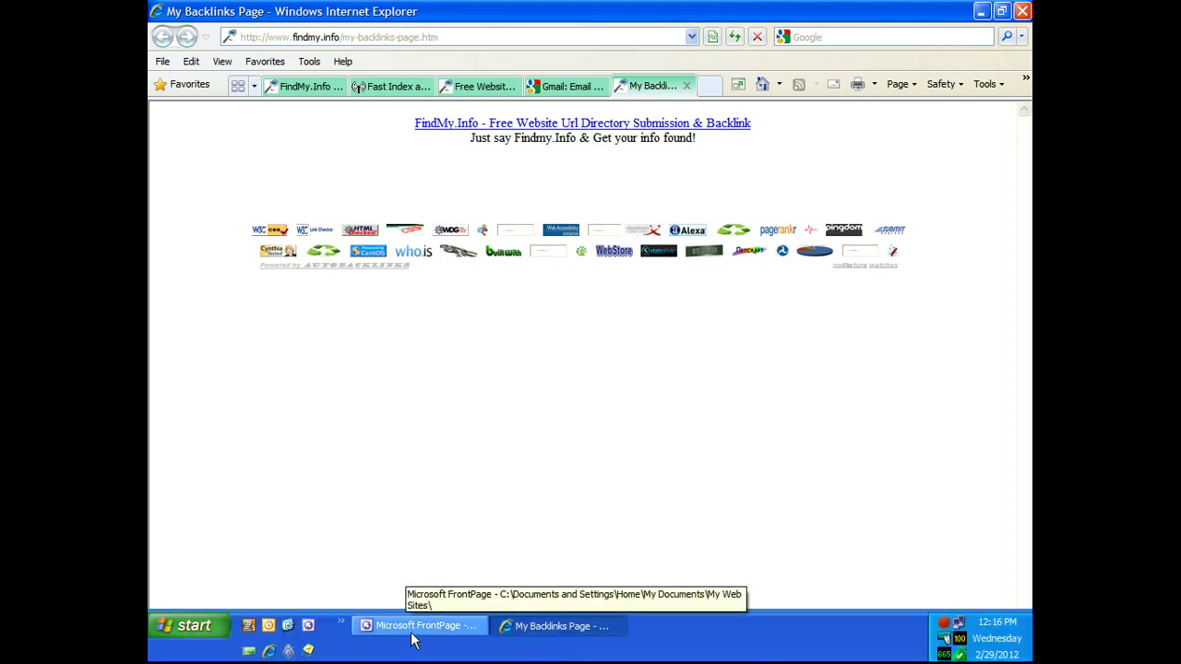
Step: Return to the FindMy.Info submission form and select the reciprocal link code
click(476, 87)
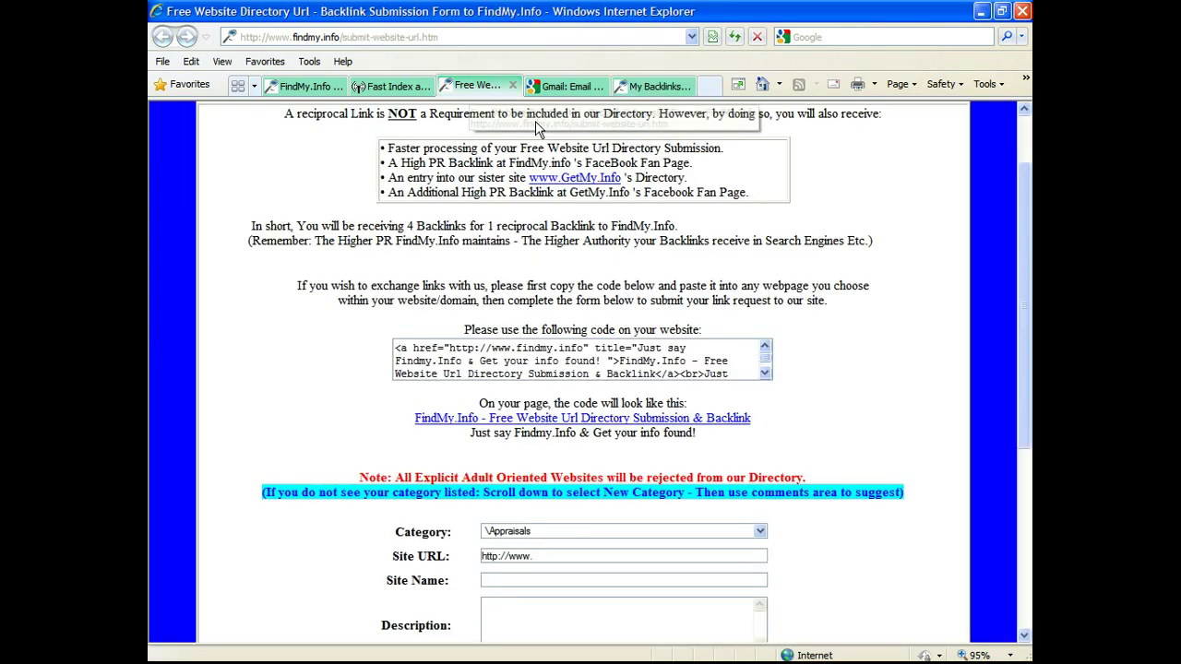
click(519, 358)
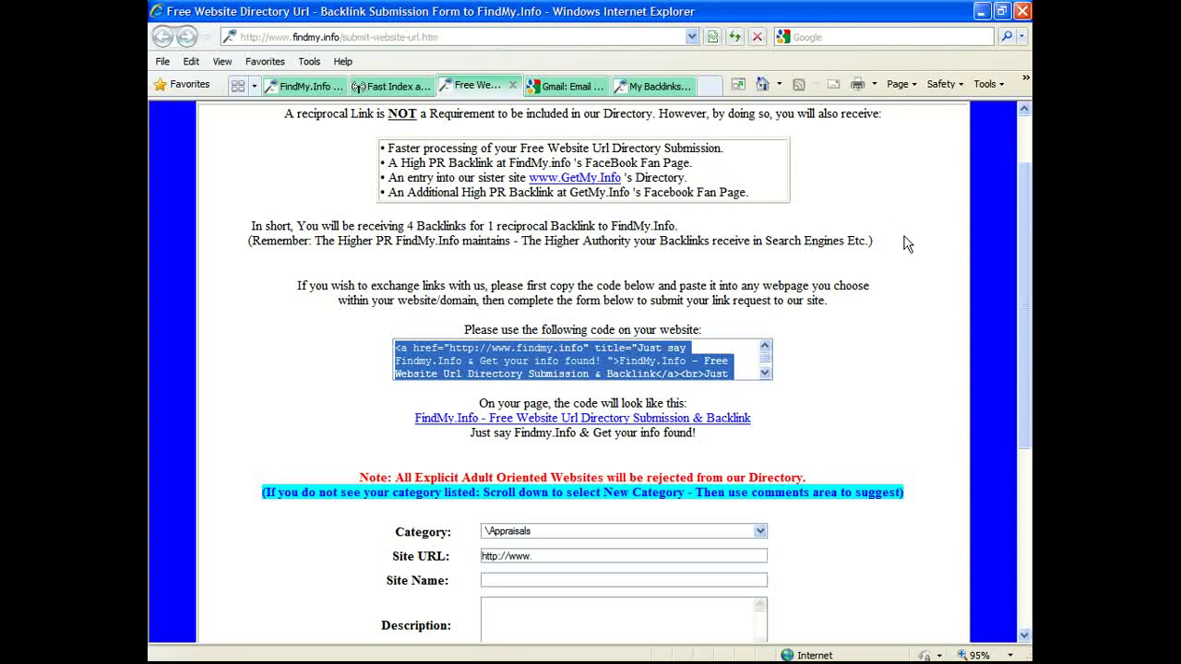
scroll(899, 236, down, 3)
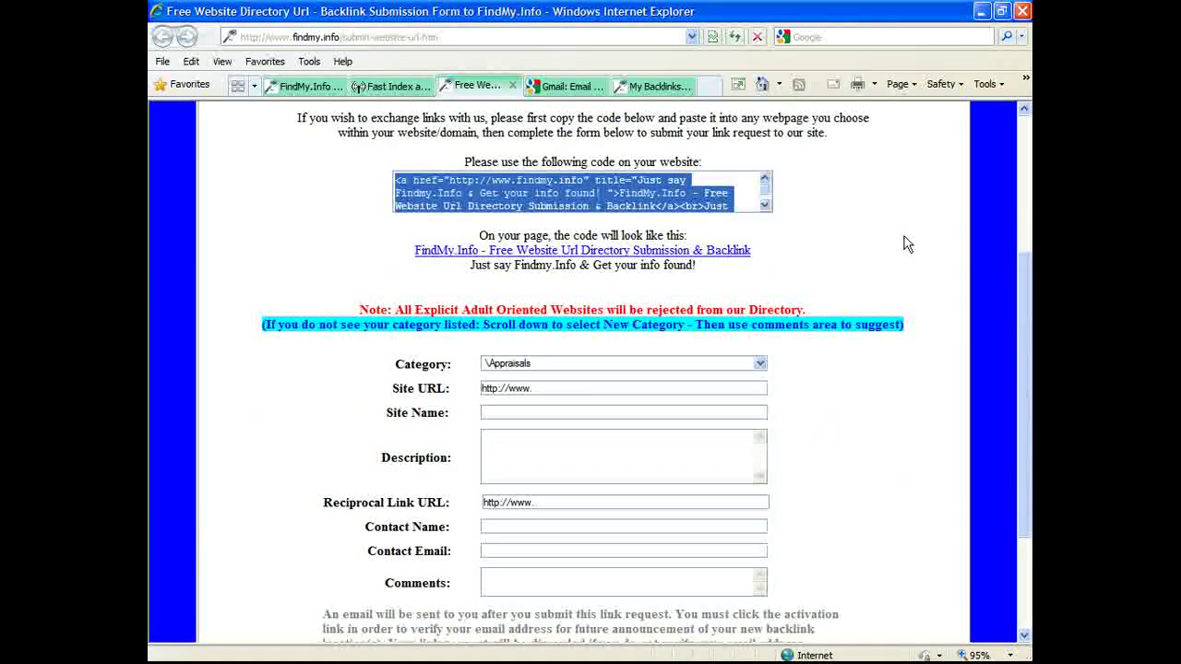
scroll(904, 243, down, 2)
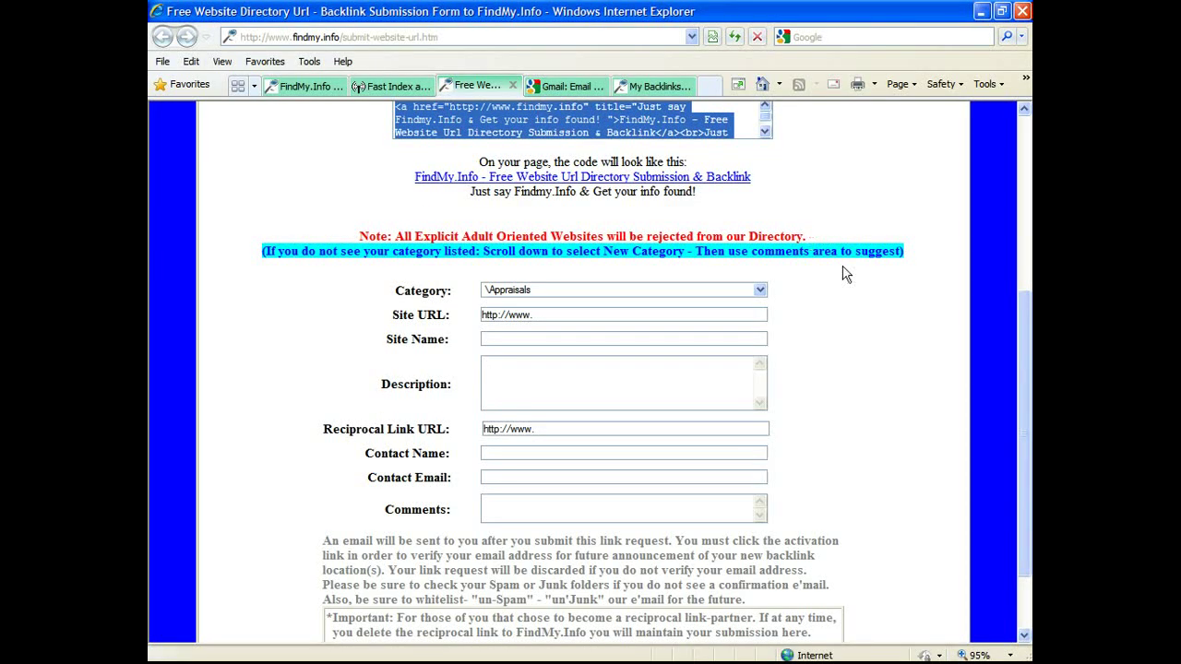
Step: Choose \Recreation\travel from the Category dropdown list
click(760, 290)
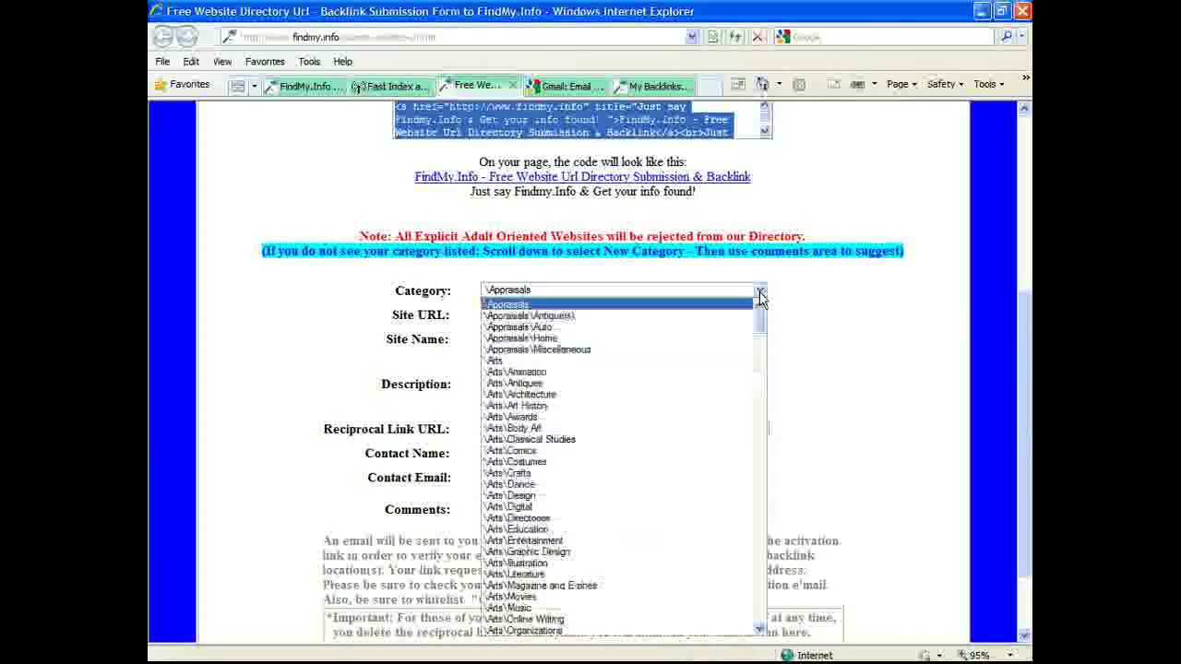
scroll(754, 512, down, 15)
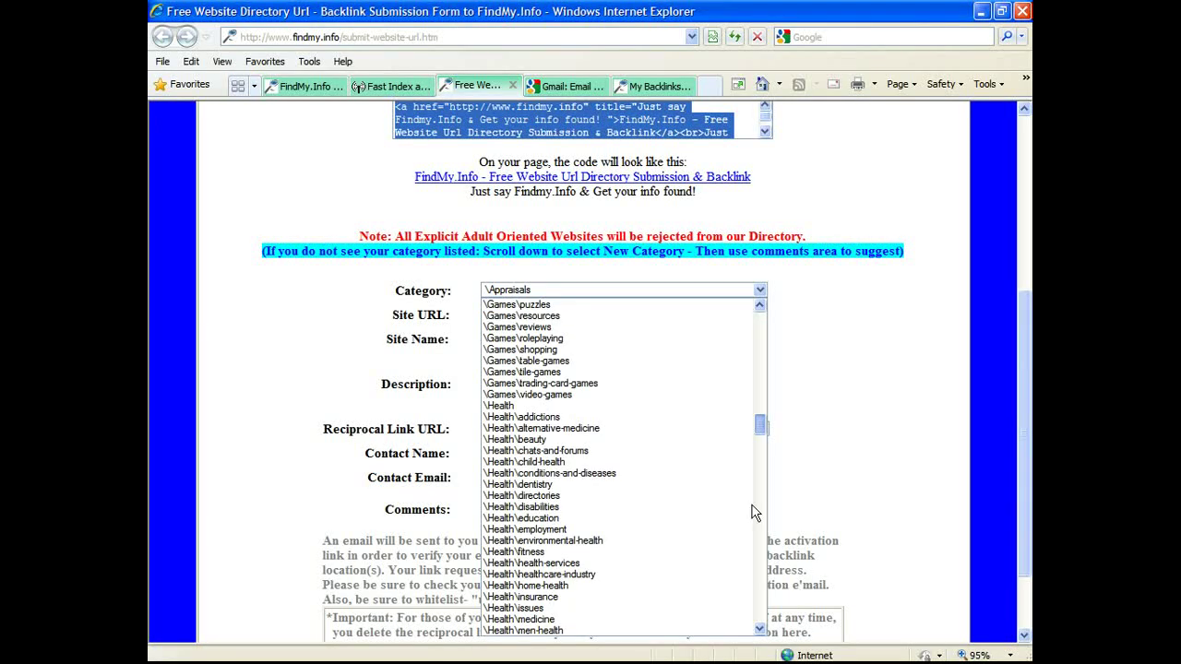
scroll(755, 572, down, 20)
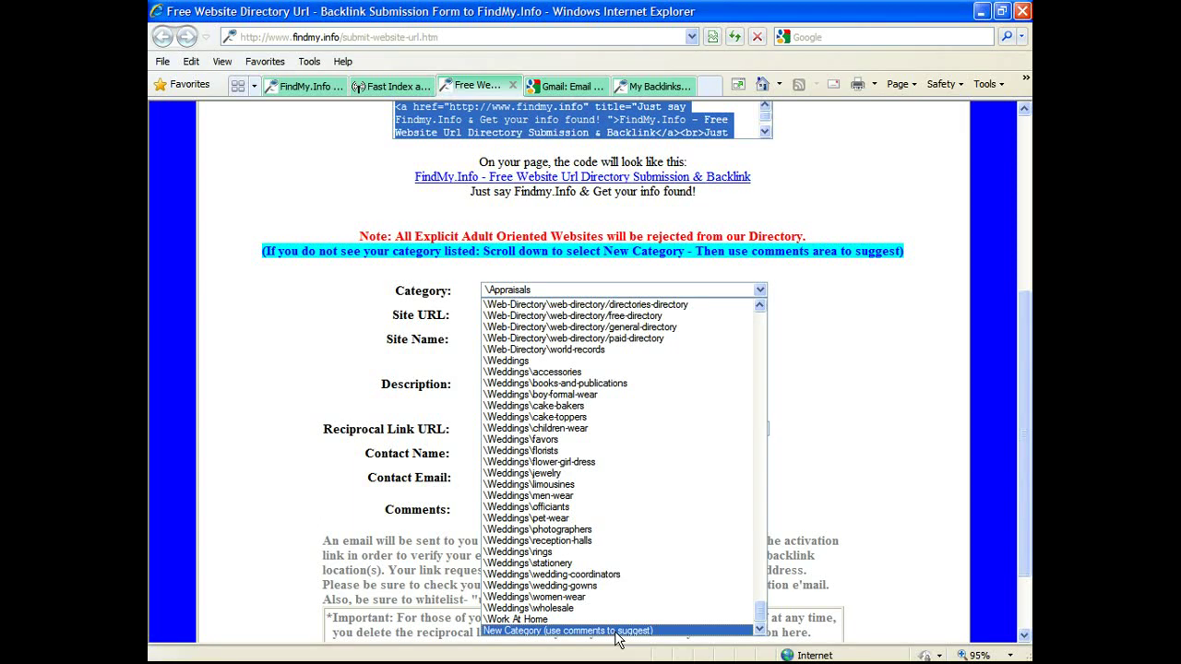
click(865, 477)
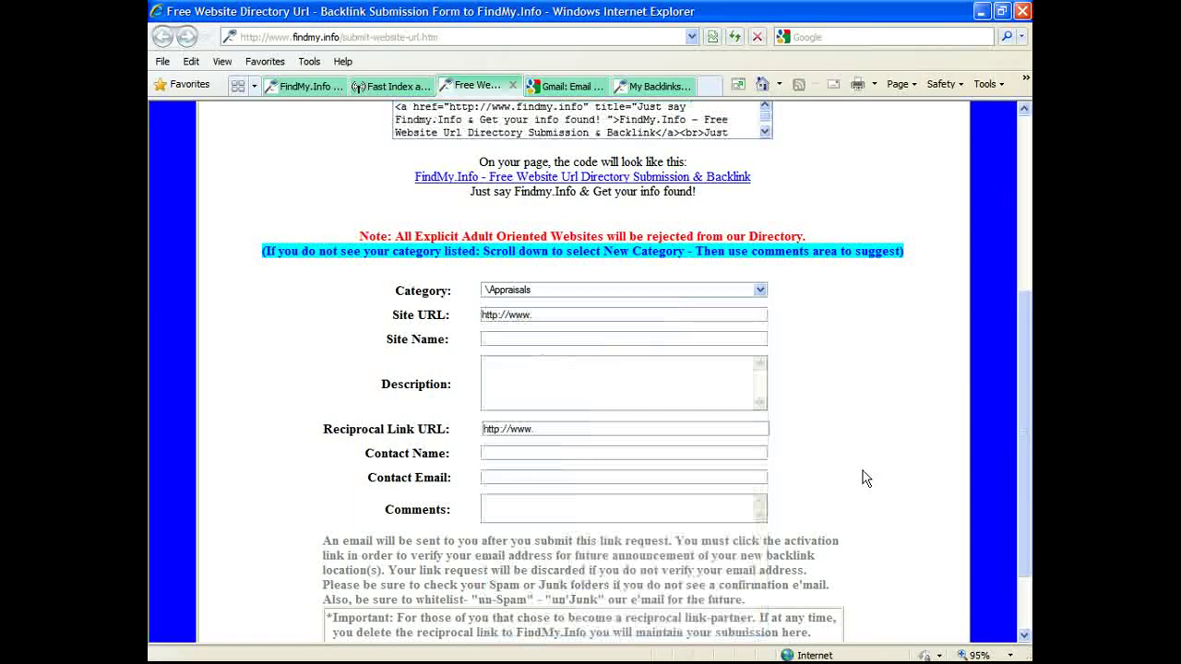
click(758, 294)
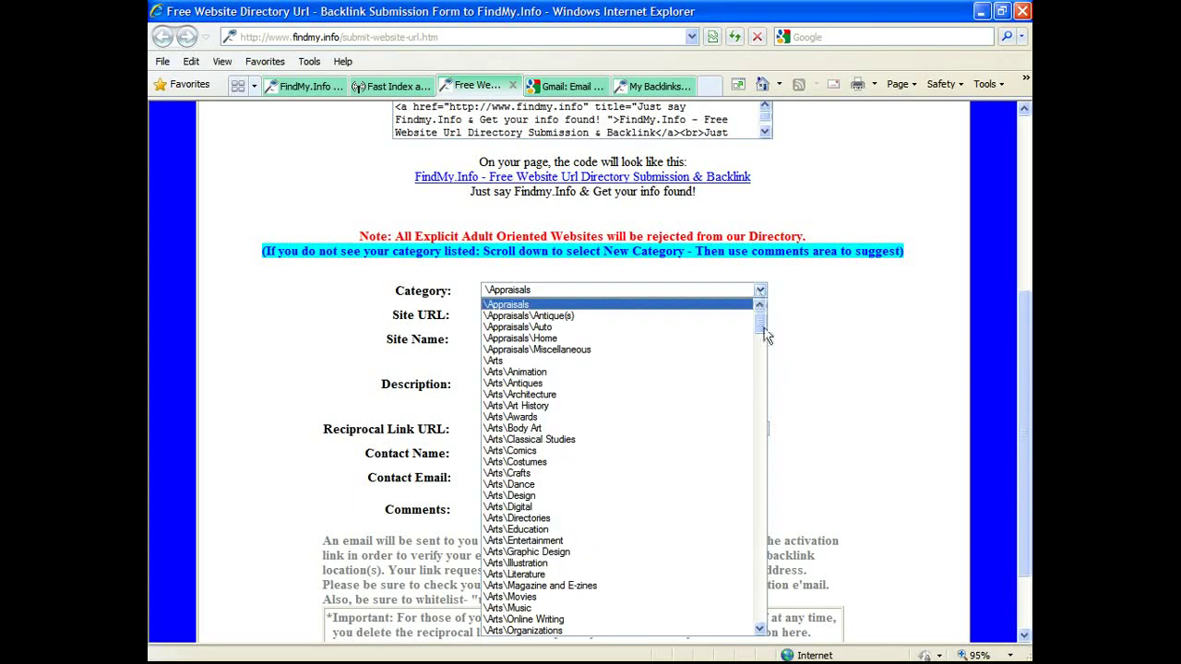
click(758, 369)
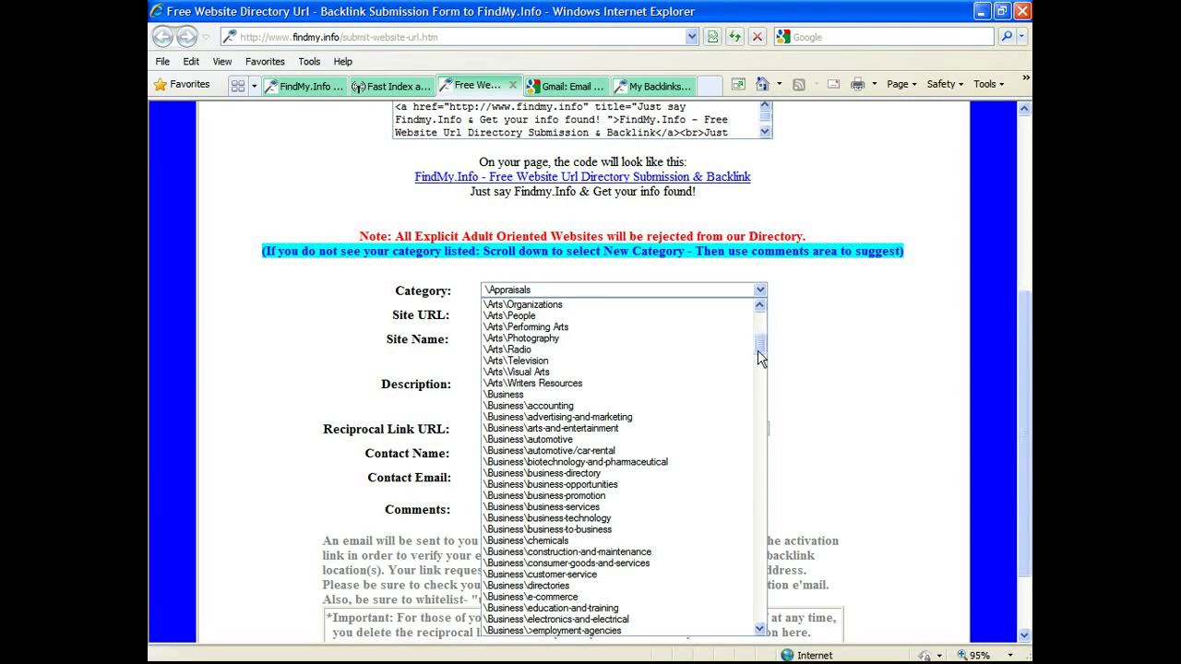
drag(757, 350, 764, 425)
click(763, 425)
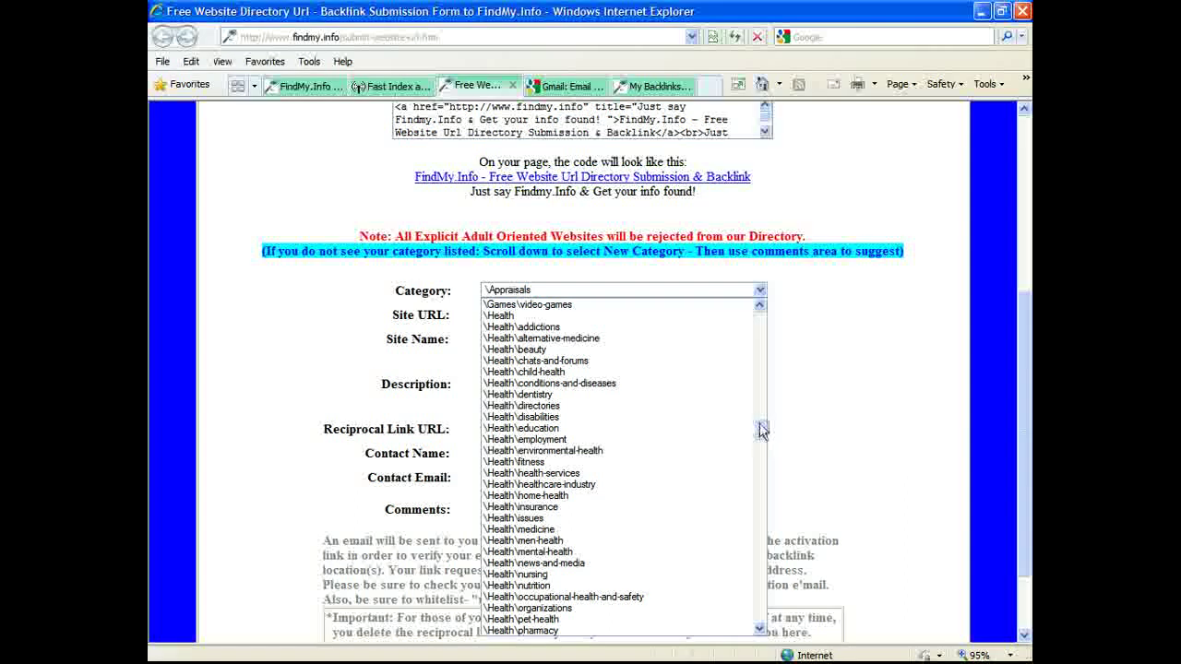
click(760, 629)
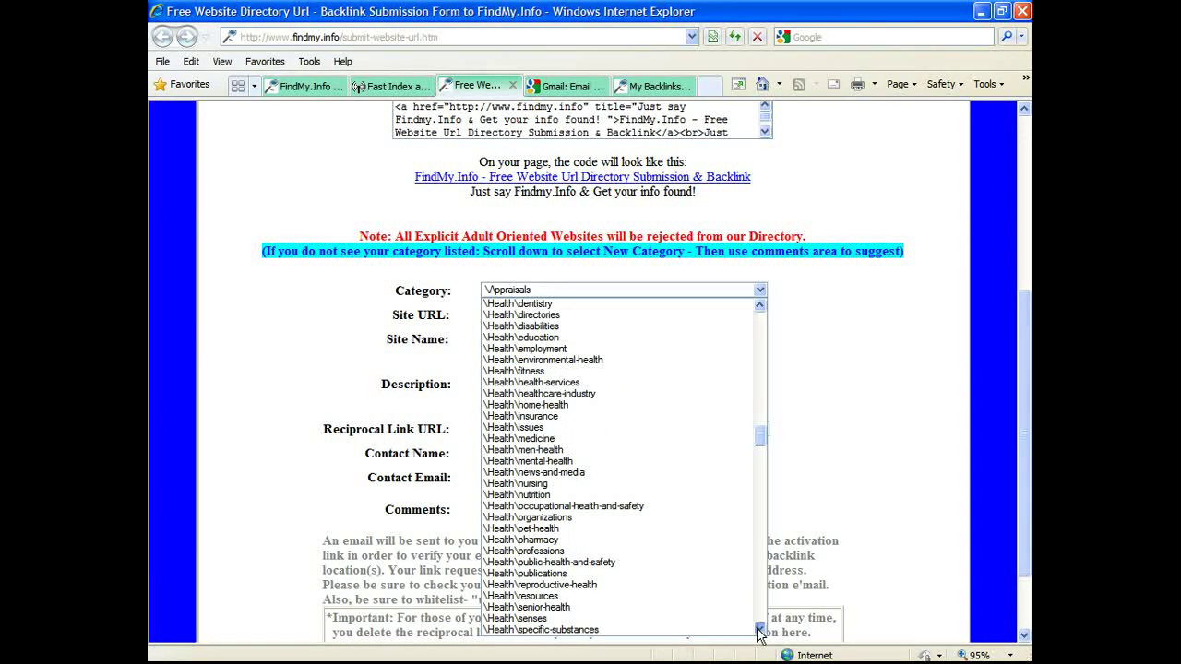
click(759, 629)
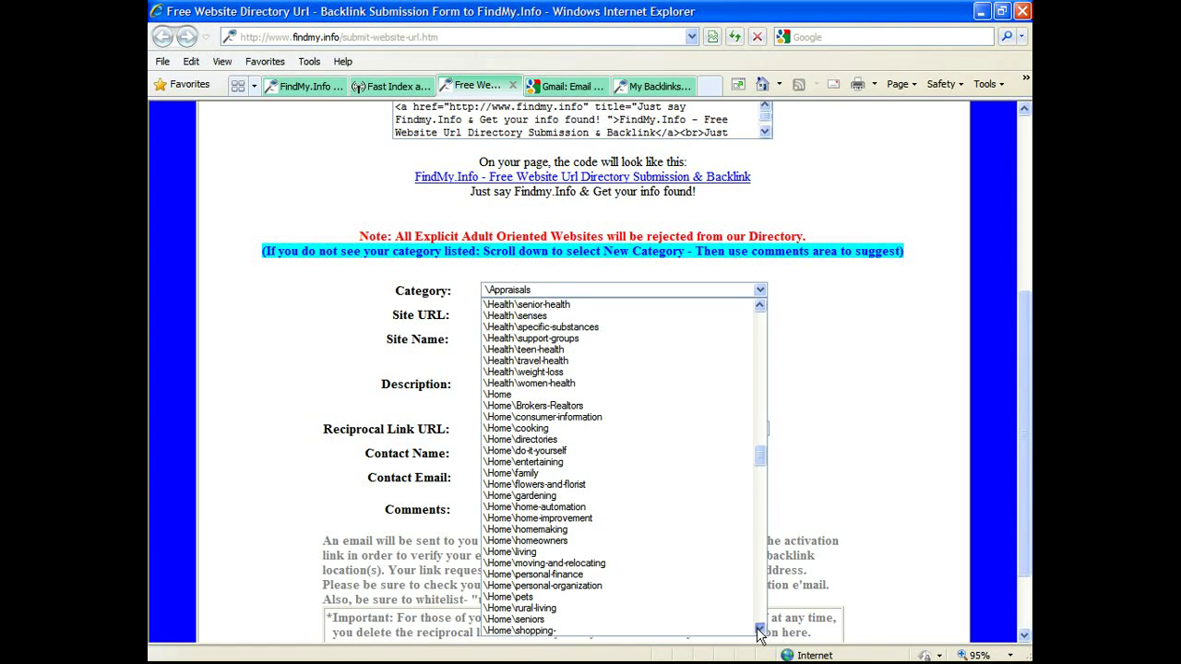
click(760, 629)
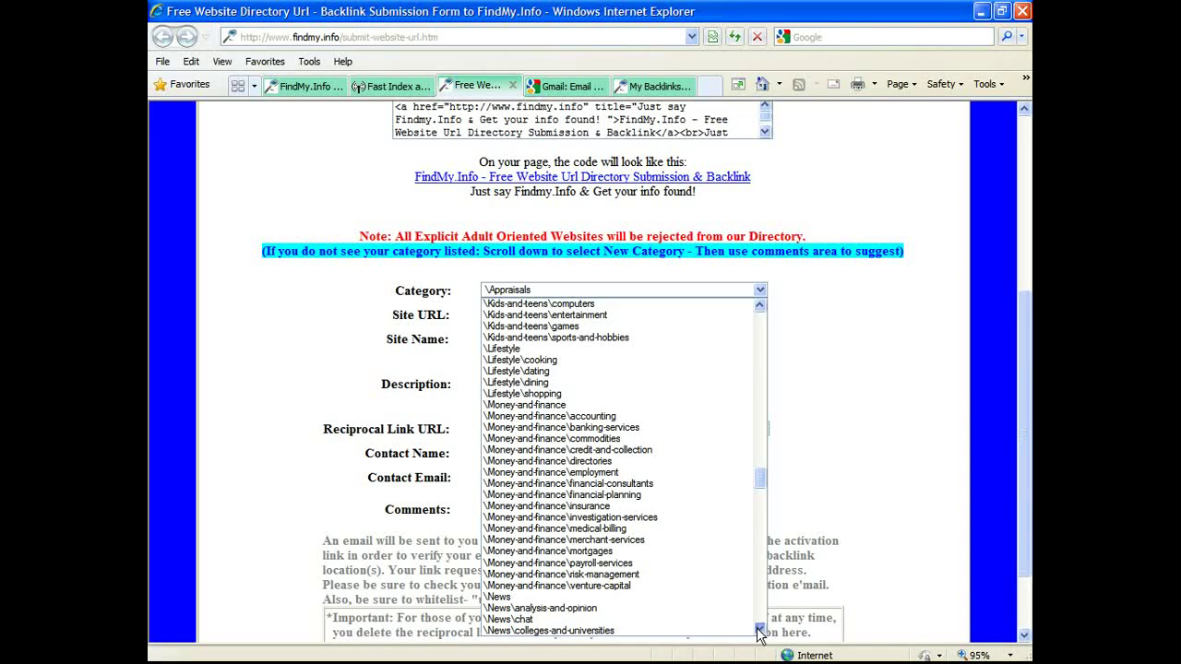
click(759, 629)
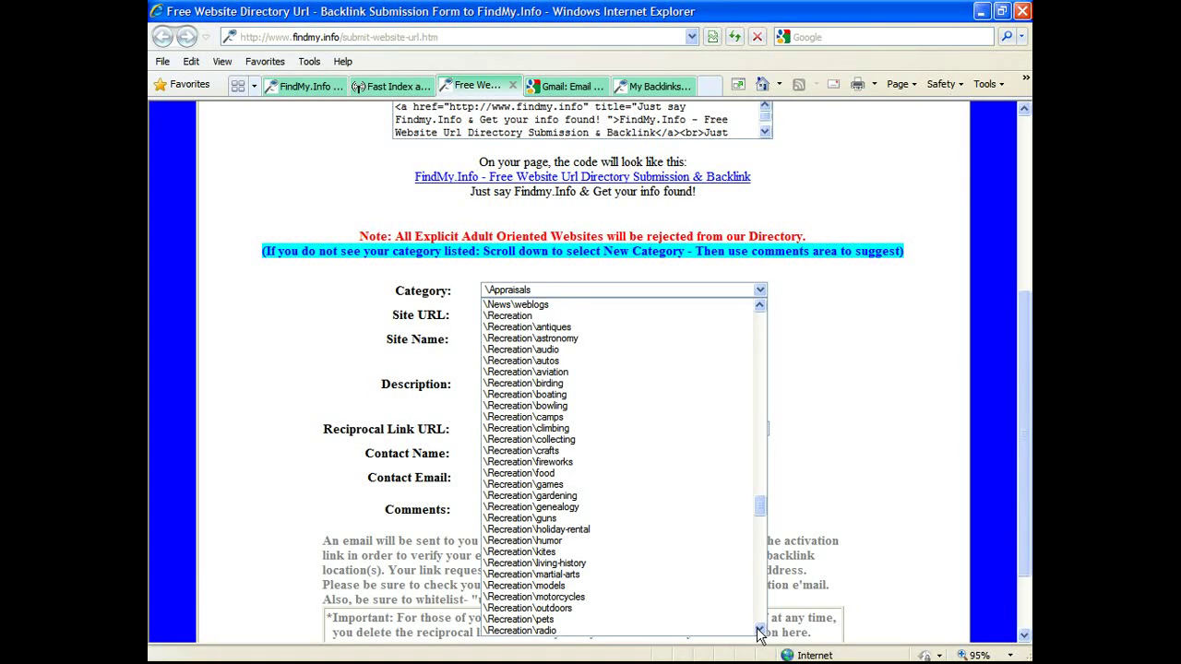
click(641, 623)
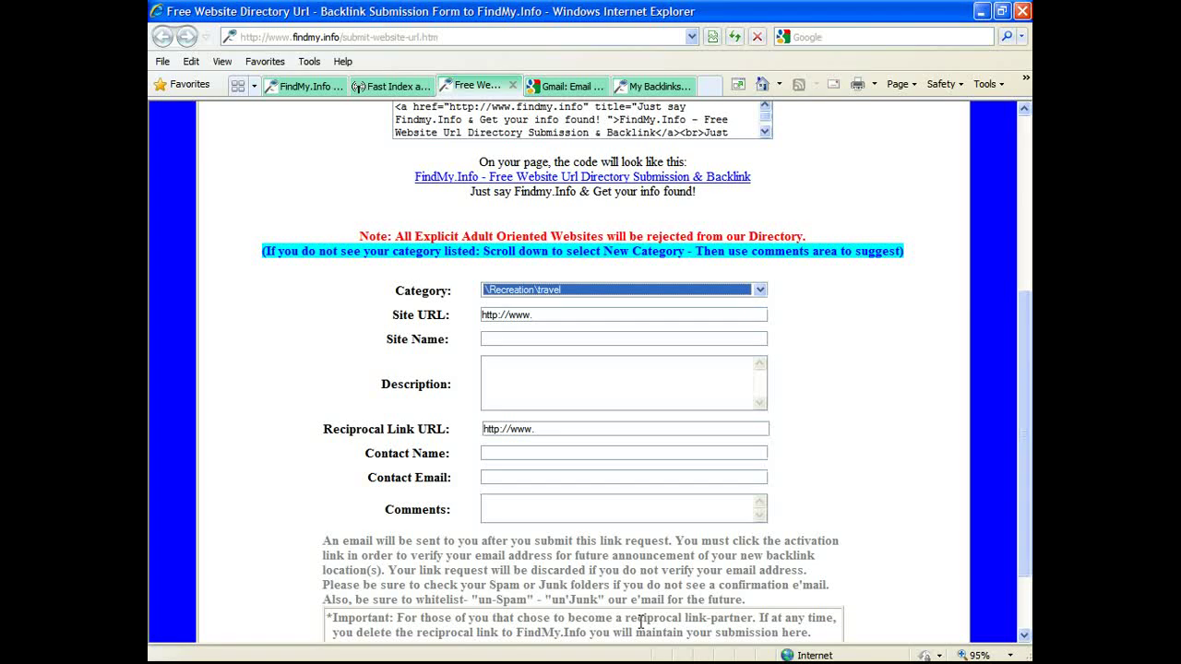
Step: Enter site URL club-vegas.us, name Club Vegas, and description Discounts on Travel & Entertainment
click(555, 314)
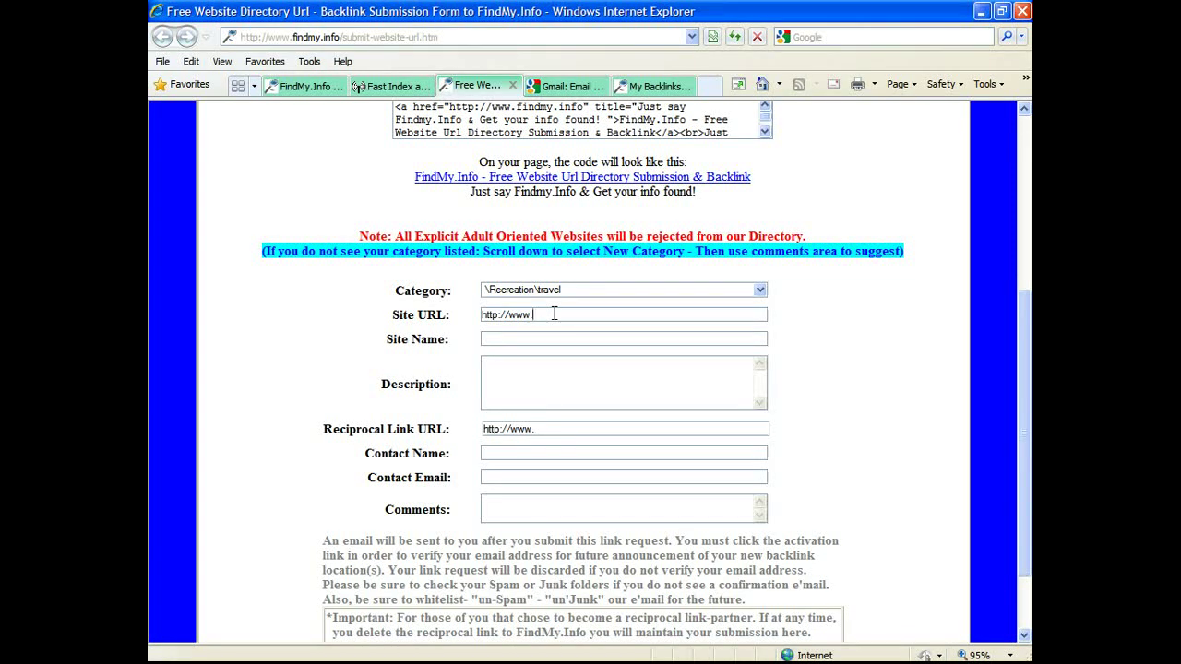
text(club)
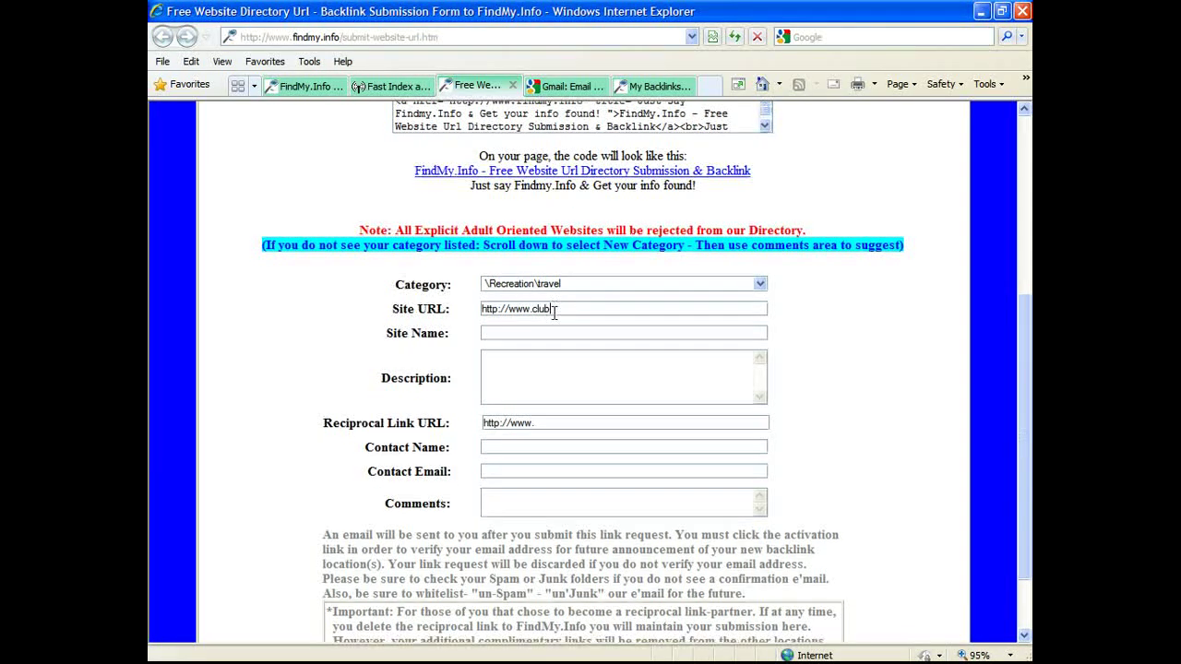
text(-vegas)
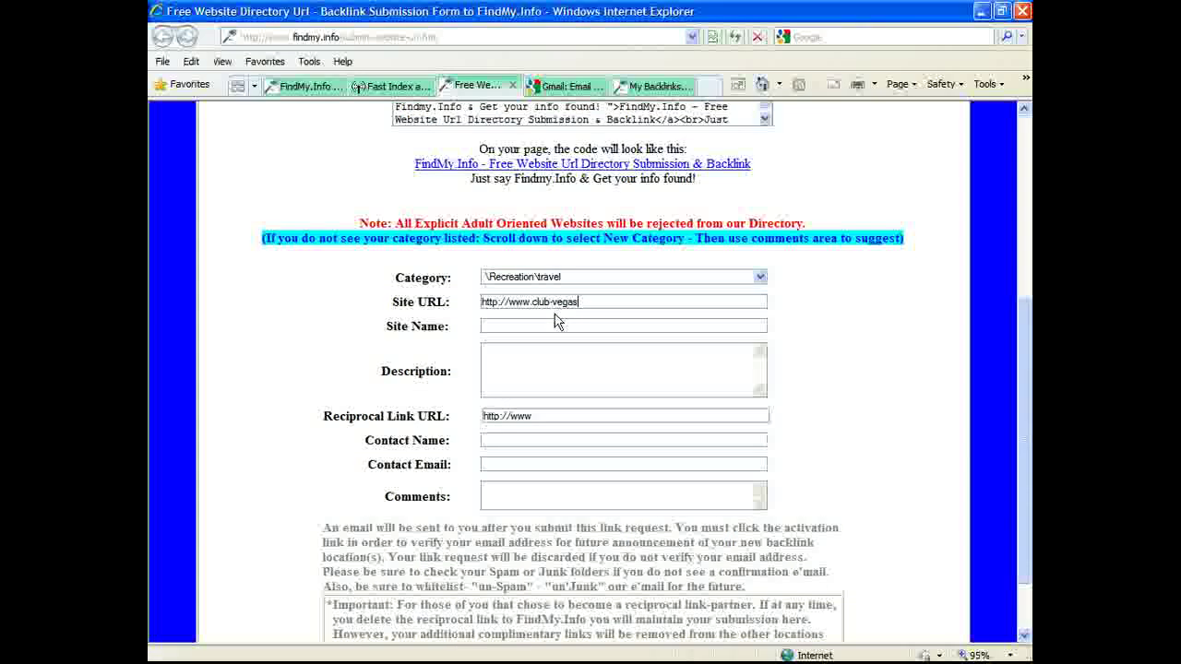
text(.u)
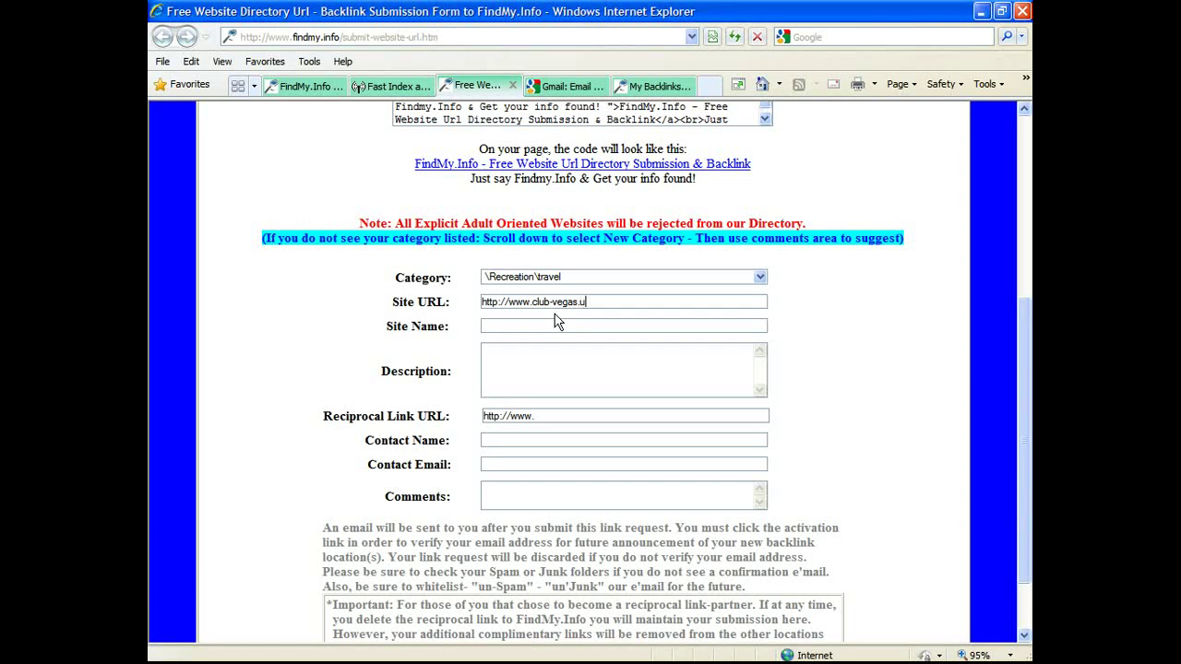
text(s)
click(557, 324)
text(Club Vegas)
click(540, 364)
text(Discounts )
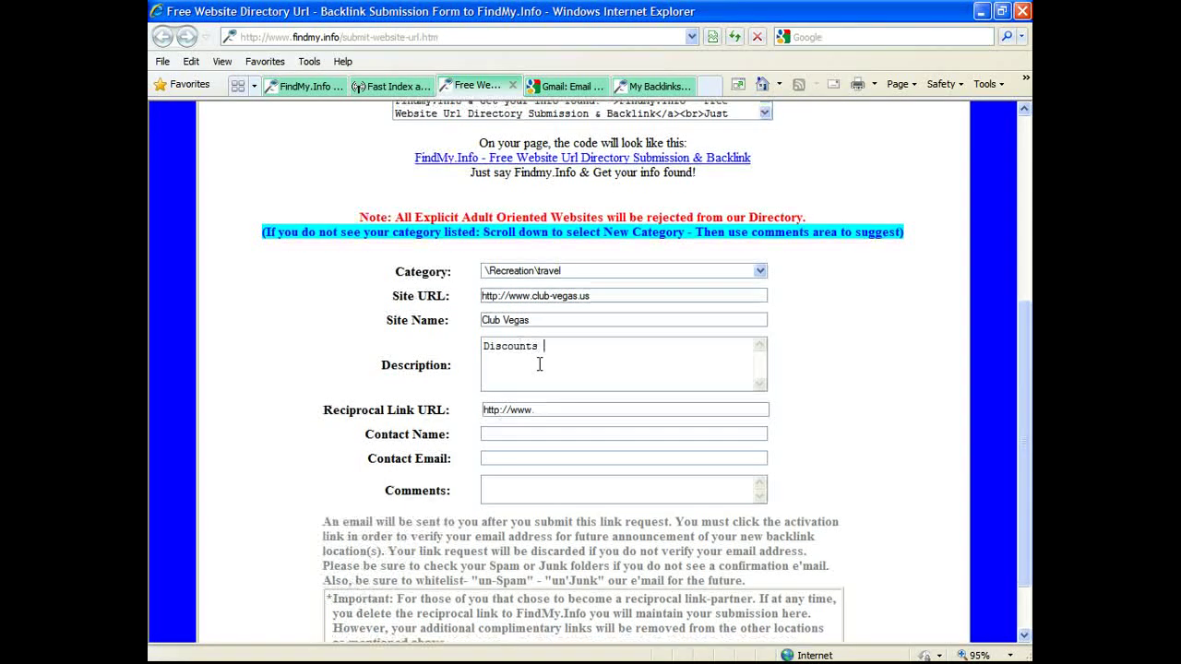
text(on Travel )
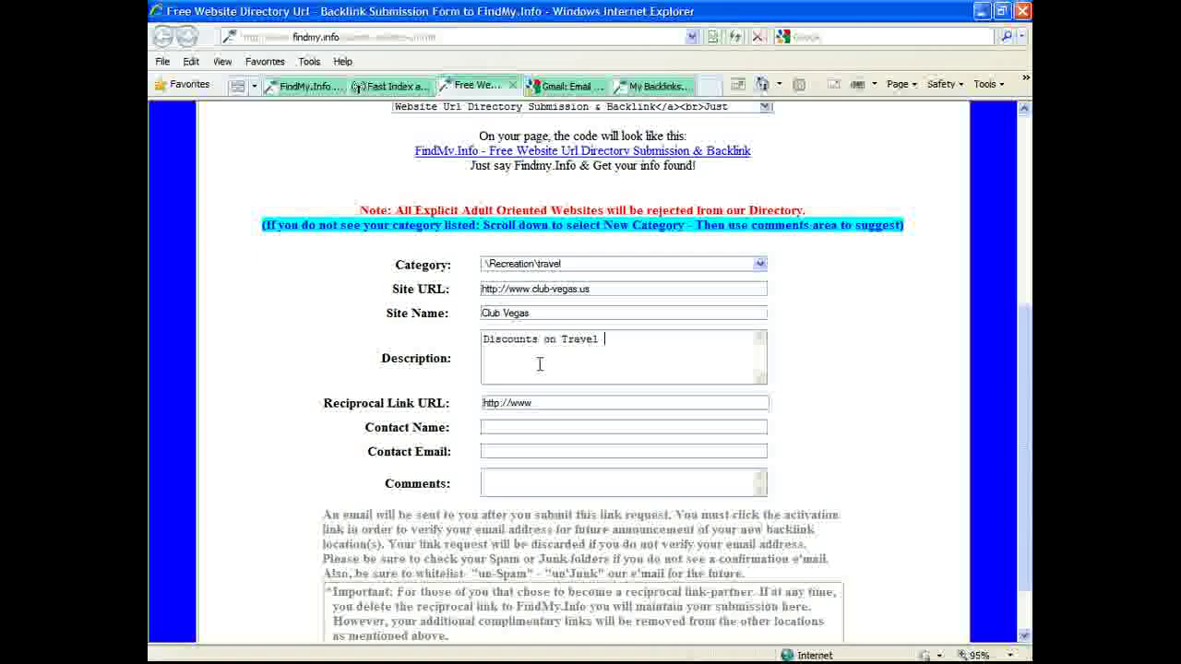
text(&)
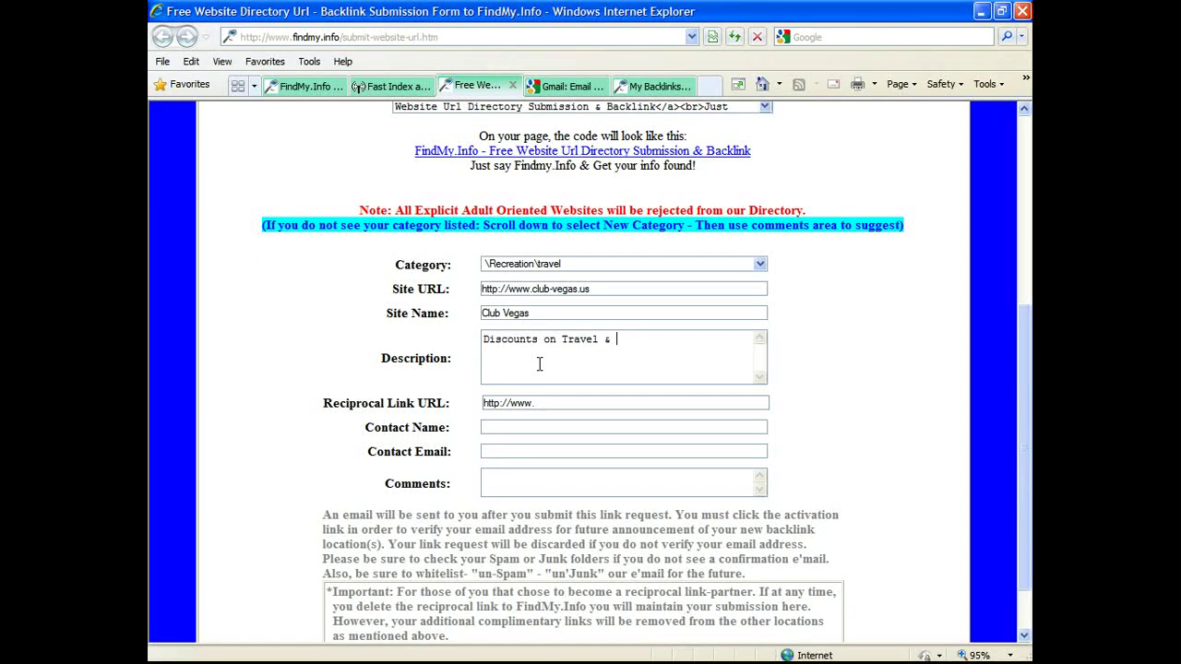
text( Entertainment)
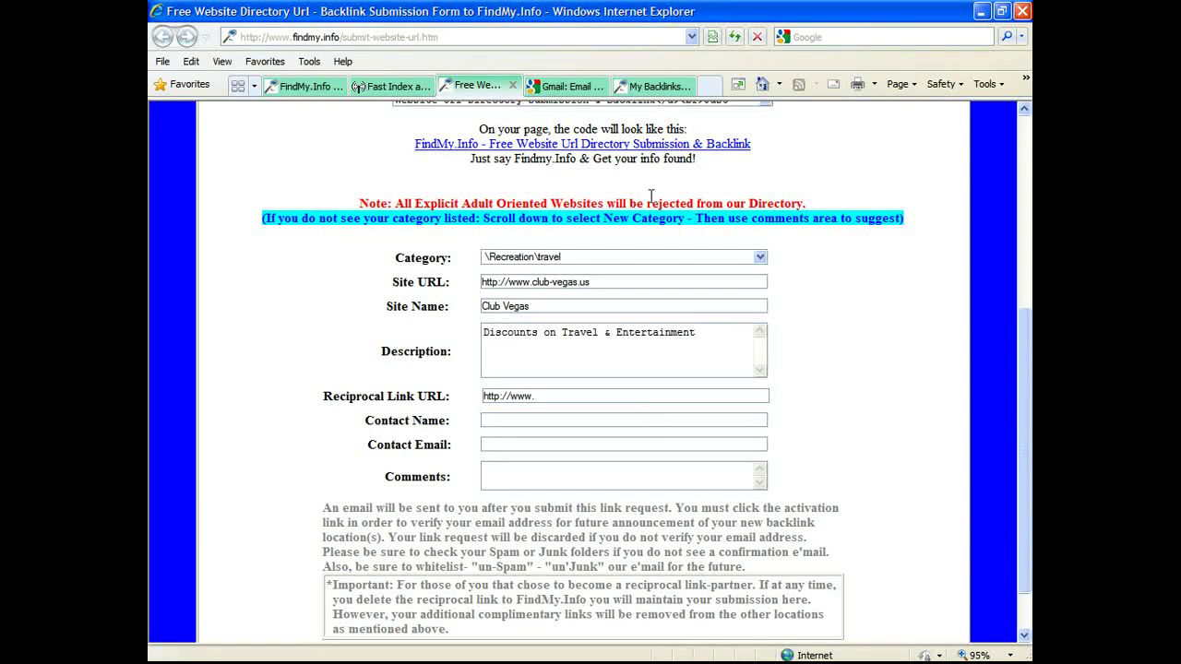
click(528, 396)
click(667, 91)
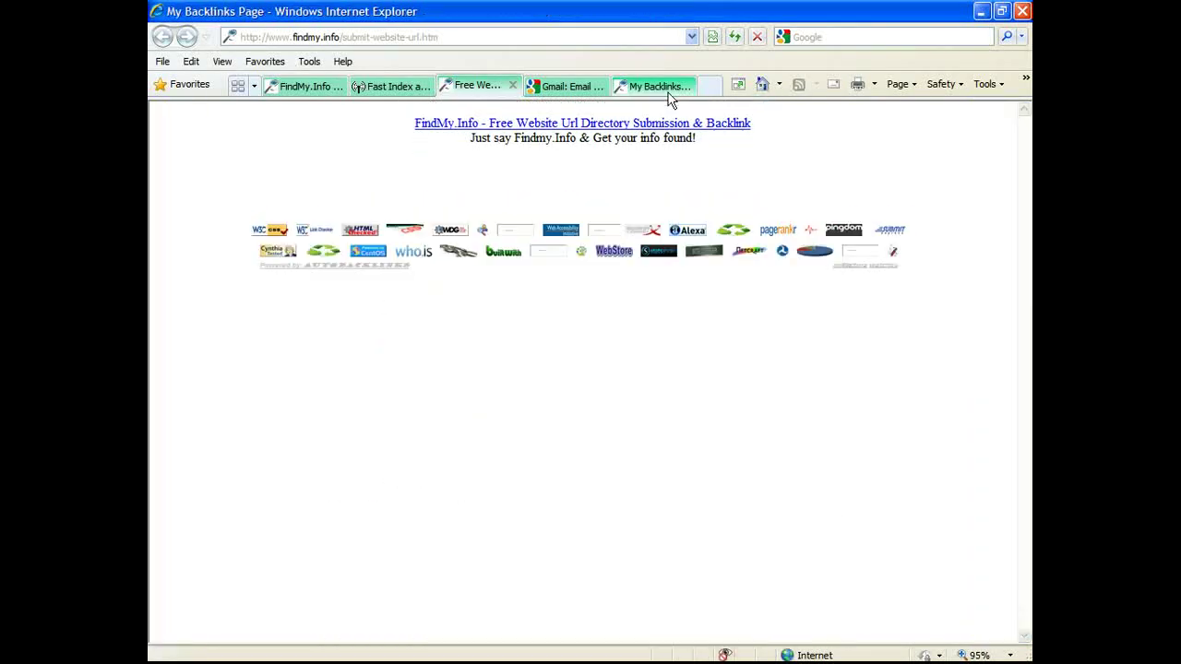
Step: Copy the My Backlinks Page address and start editing the form's Reciprocal Link URL field
click(362, 39)
right_click(361, 41)
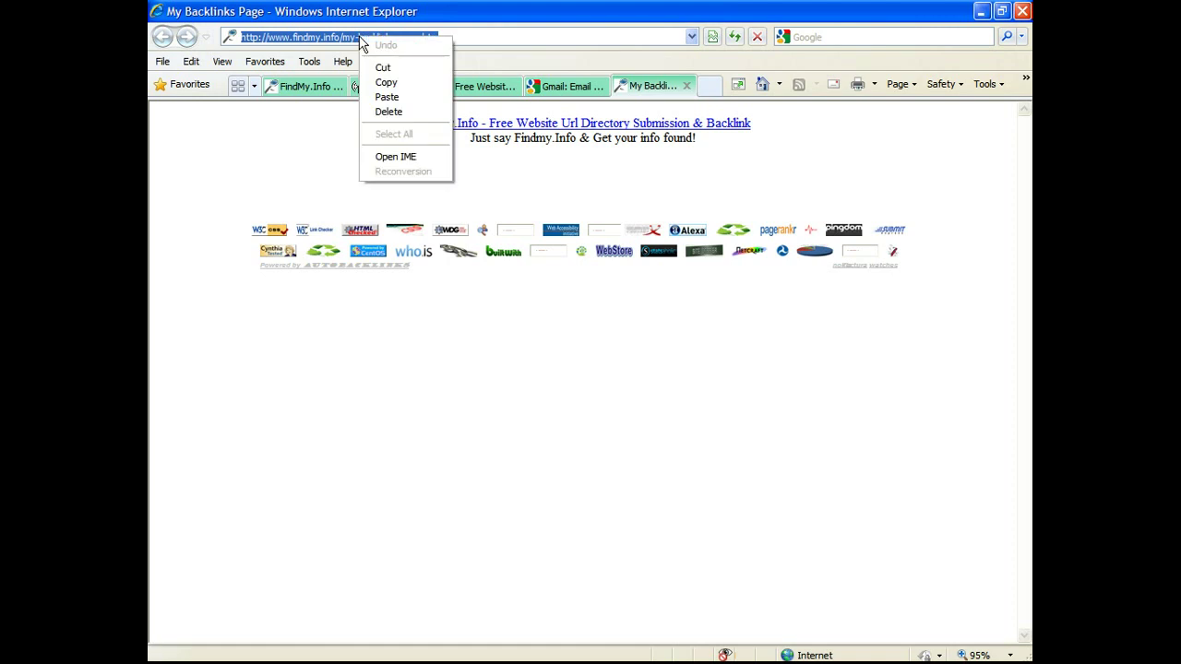
click(388, 82)
click(406, 87)
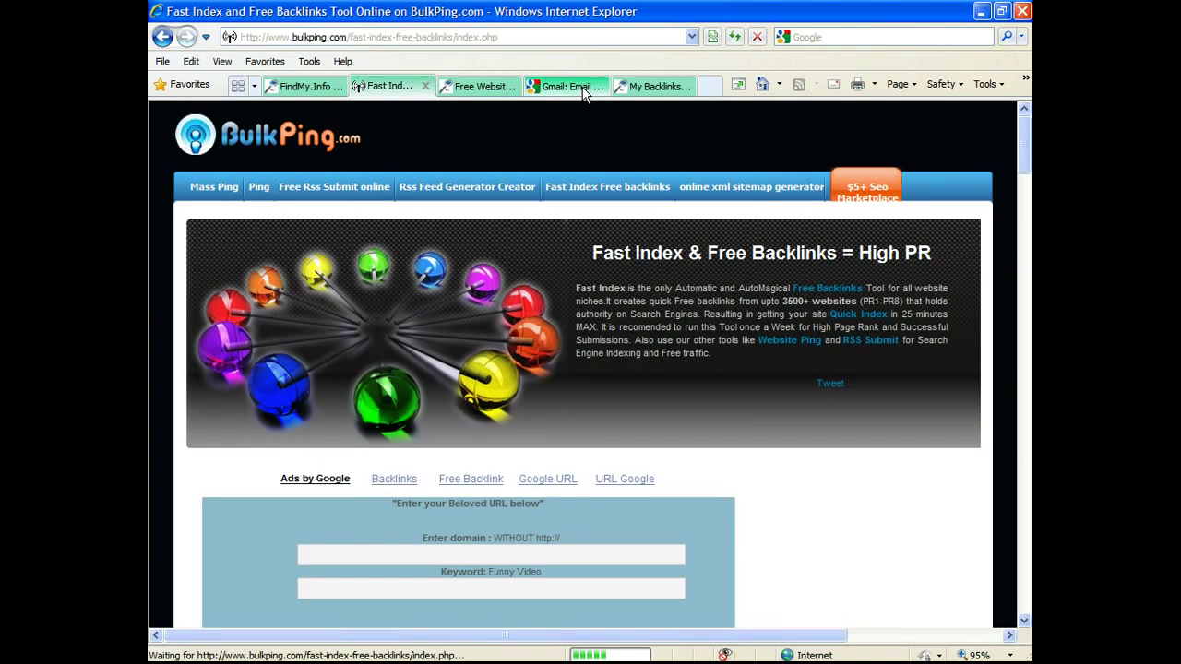
click(480, 87)
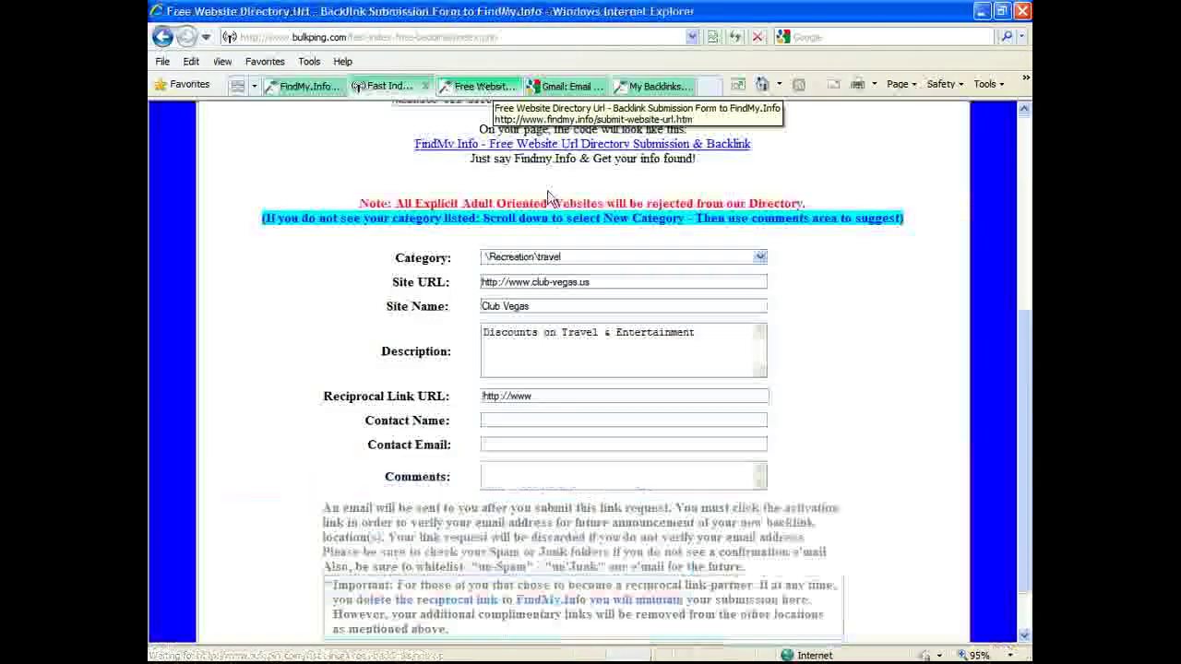
click(539, 395)
Step: Paste the findmy.info backlinks page URL as the Reciprocal Link URL and enter contact name 'Me'
double_click(539, 404)
right_click(522, 411)
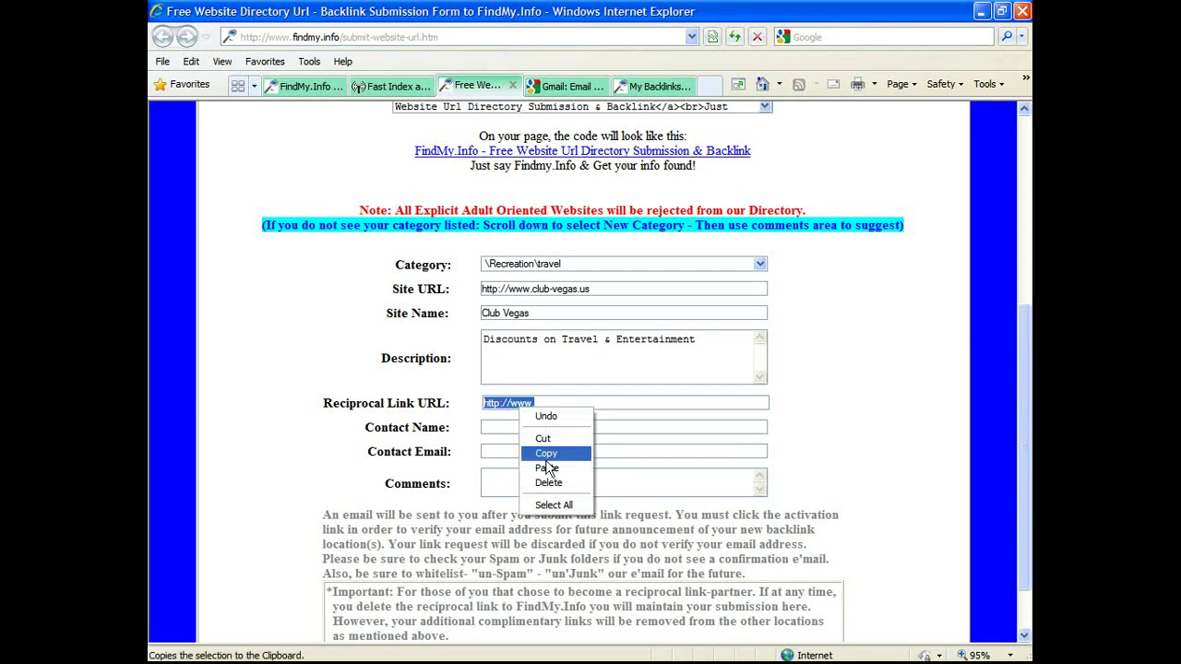
click(547, 469)
click(528, 427)
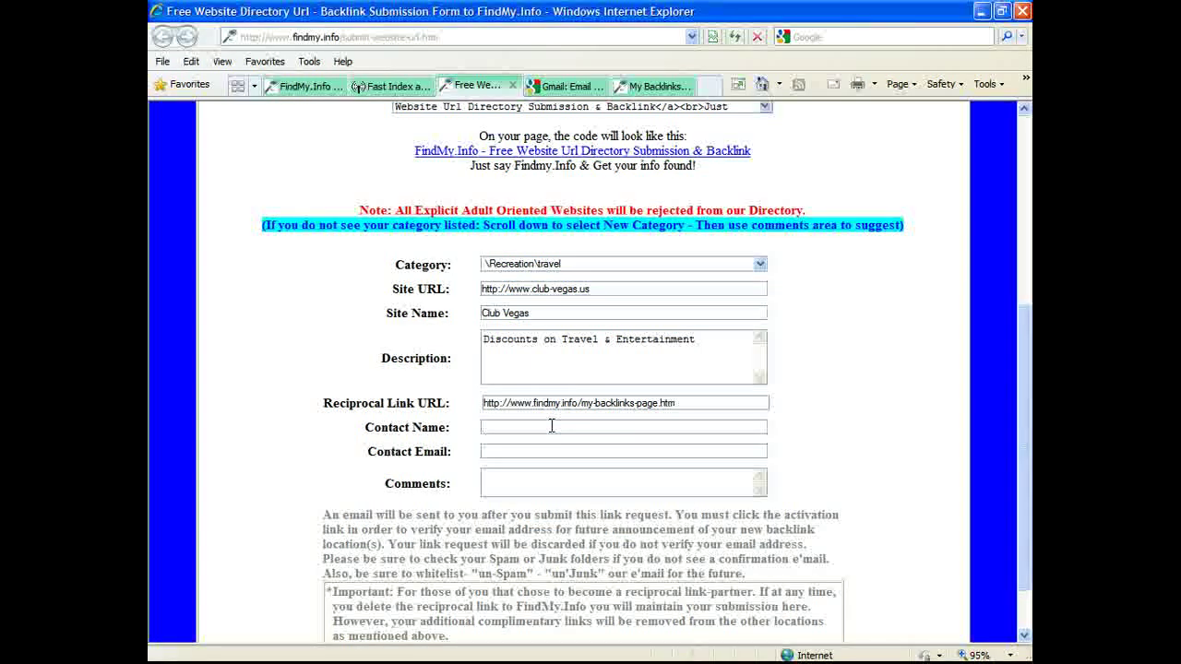
text(Me)
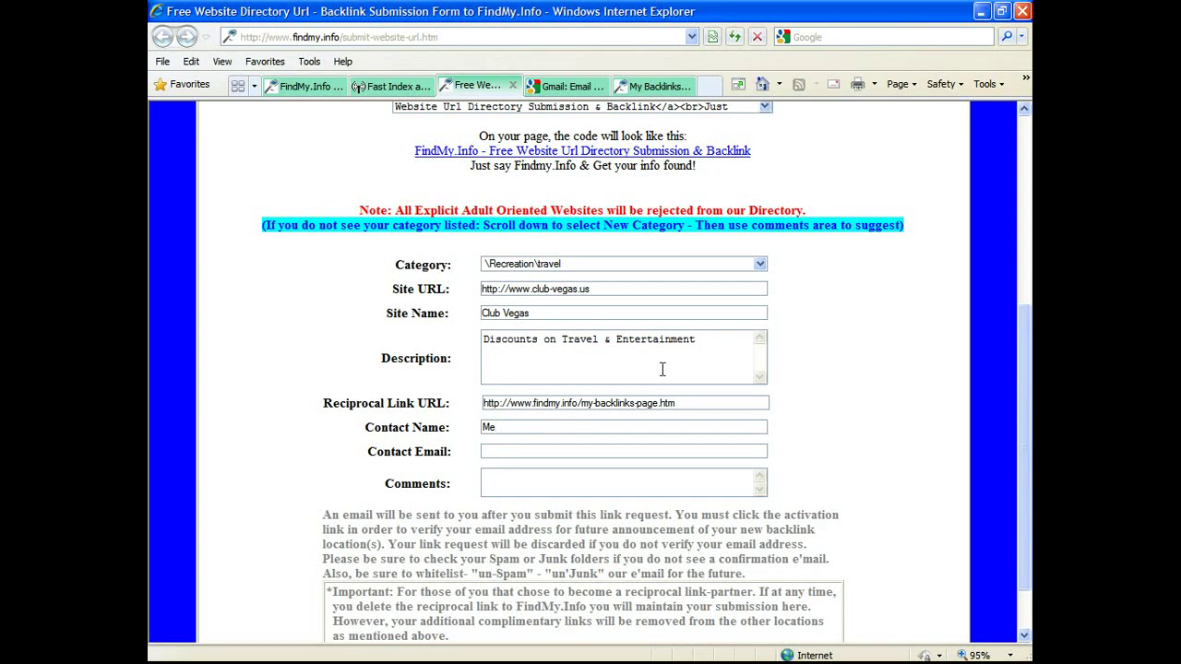
Step: Fill in the contact e-mail address and submit the FindMy.Info form
click(612, 450)
mouse_move(913, 640)
right_click(942, 625)
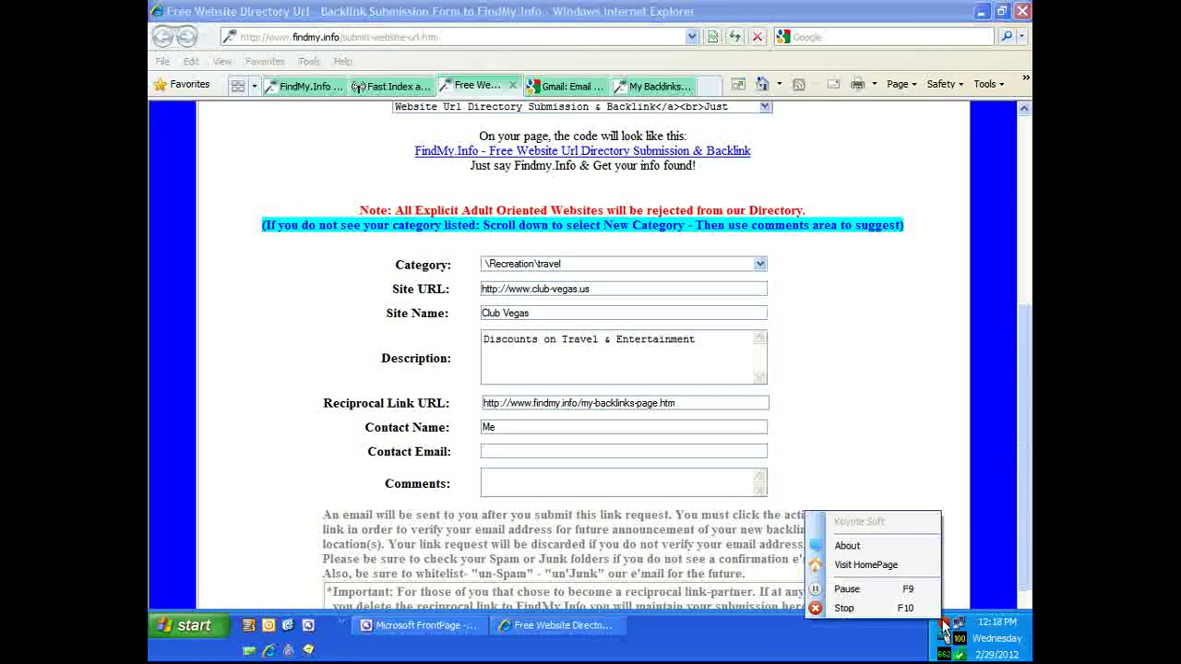
click(891, 588)
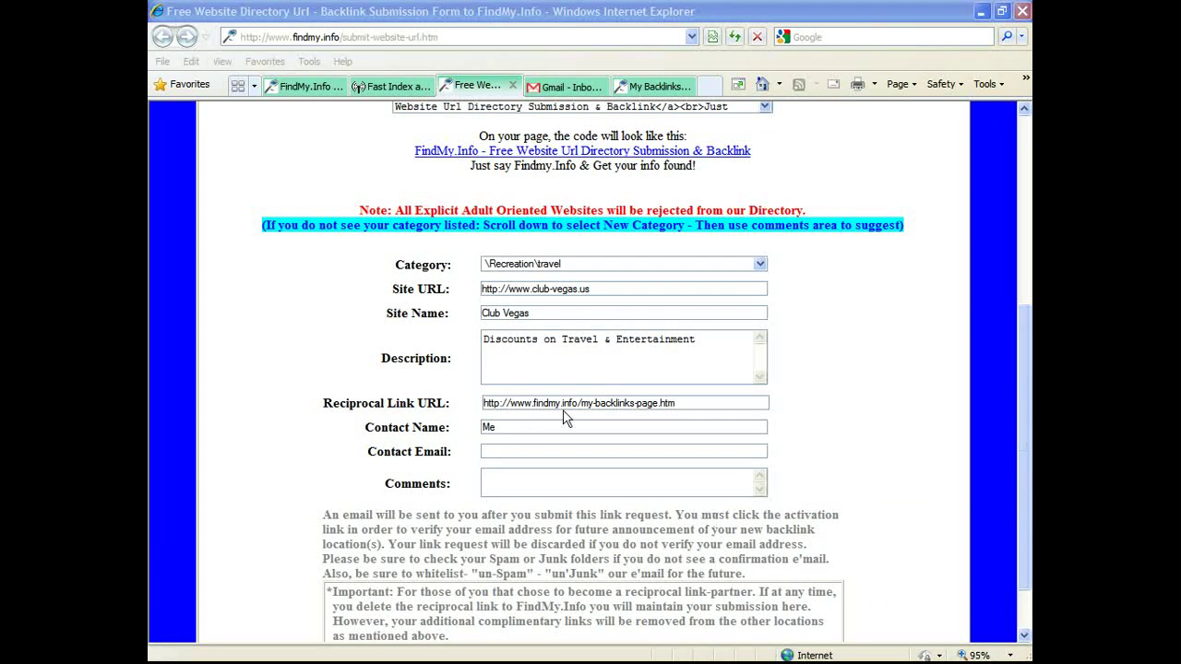
click(501, 452)
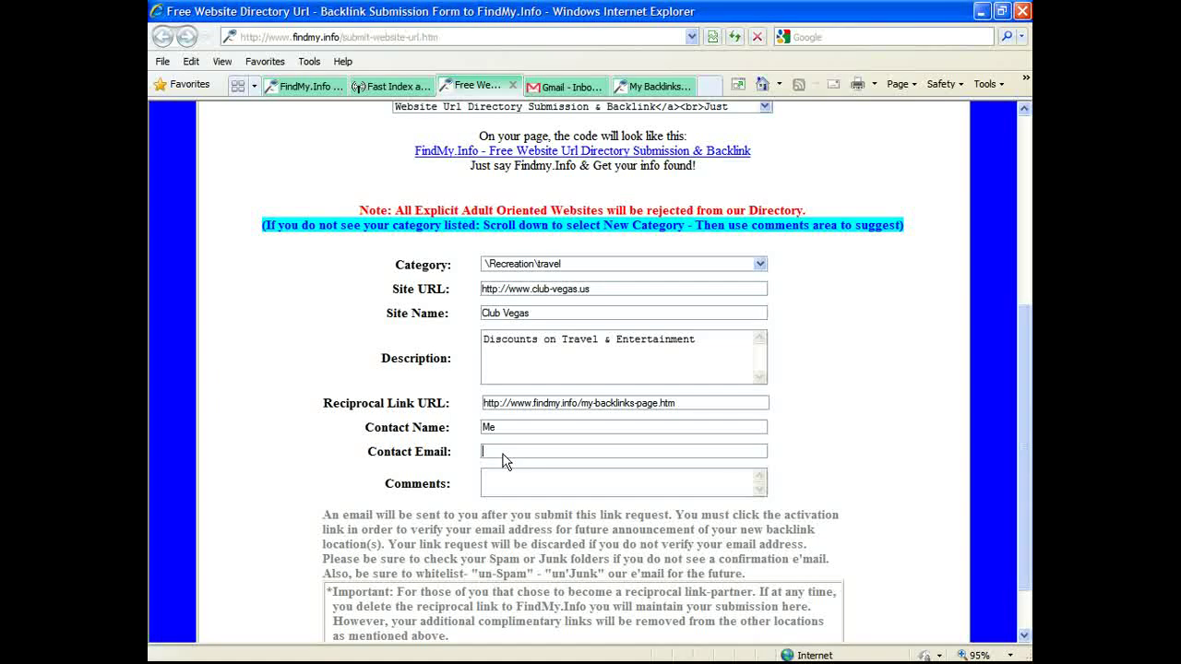
right_click(504, 460)
click(533, 516)
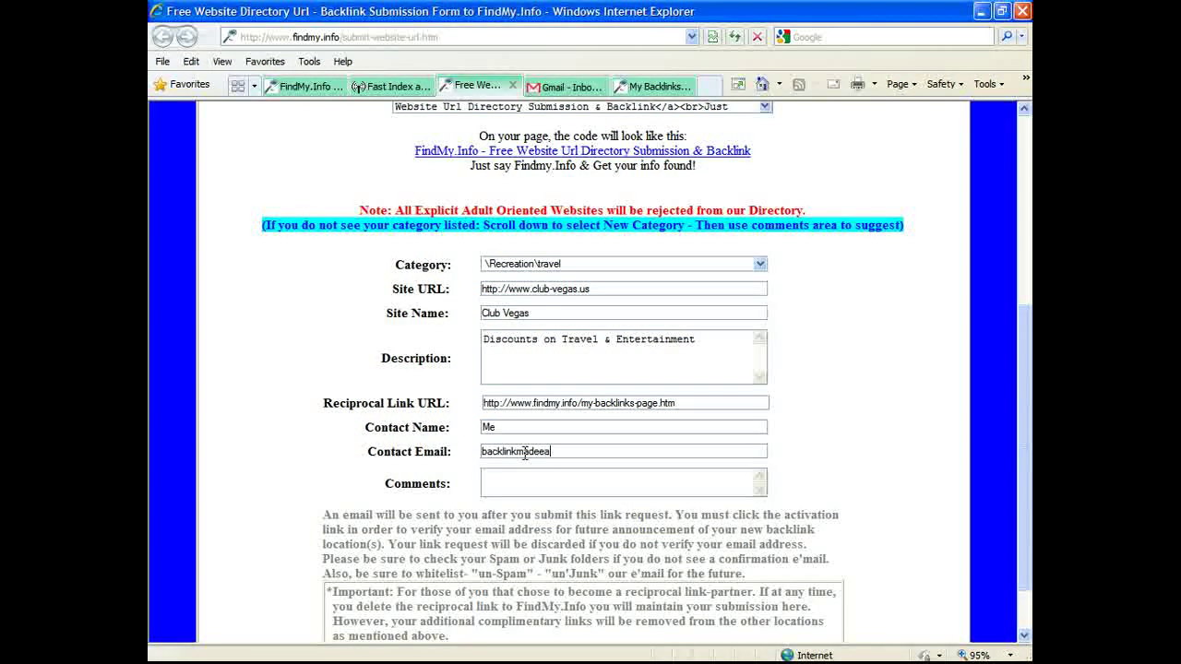
scroll(691, 477, down, 1)
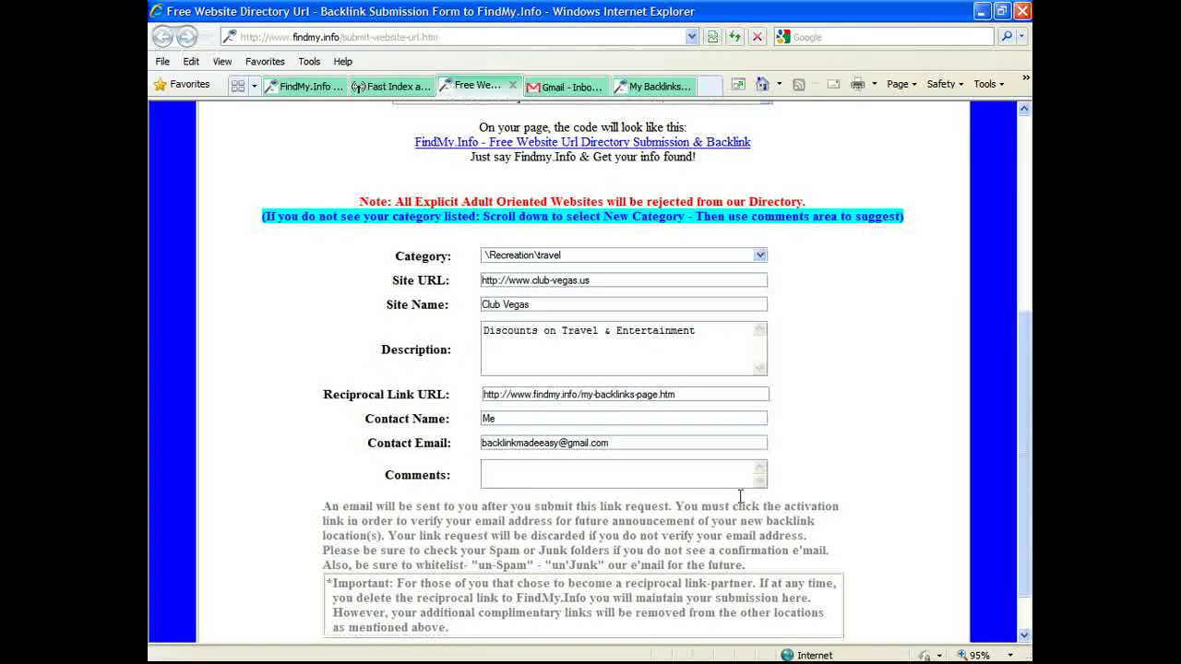
scroll(740, 496, down, 2)
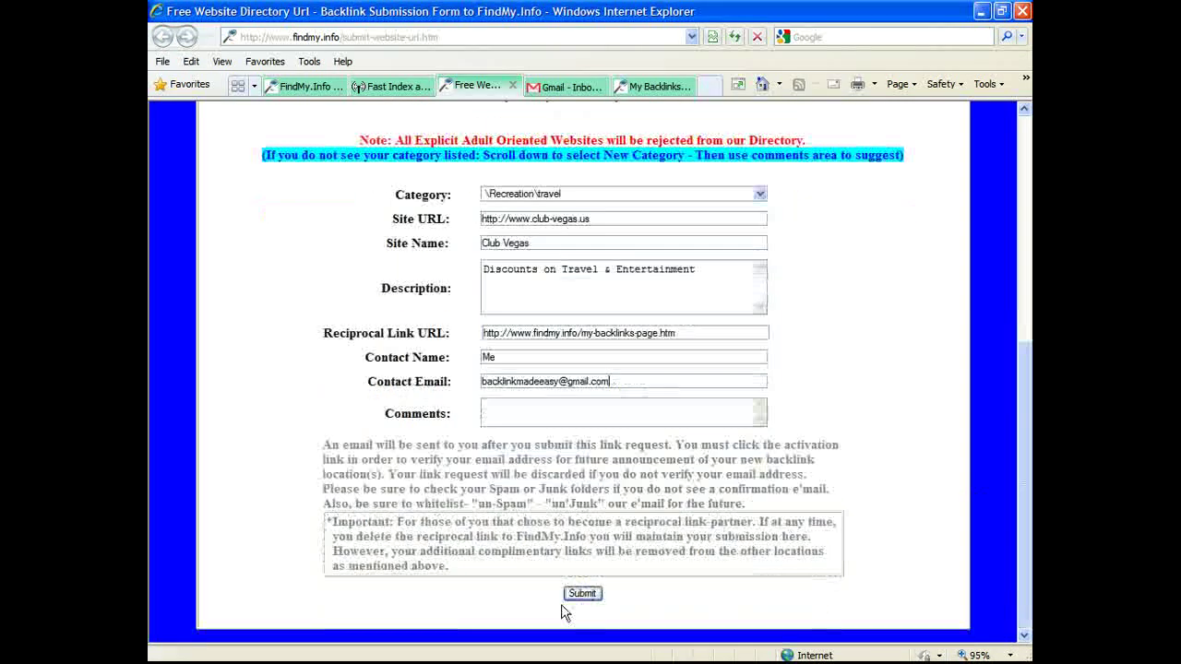
click(581, 597)
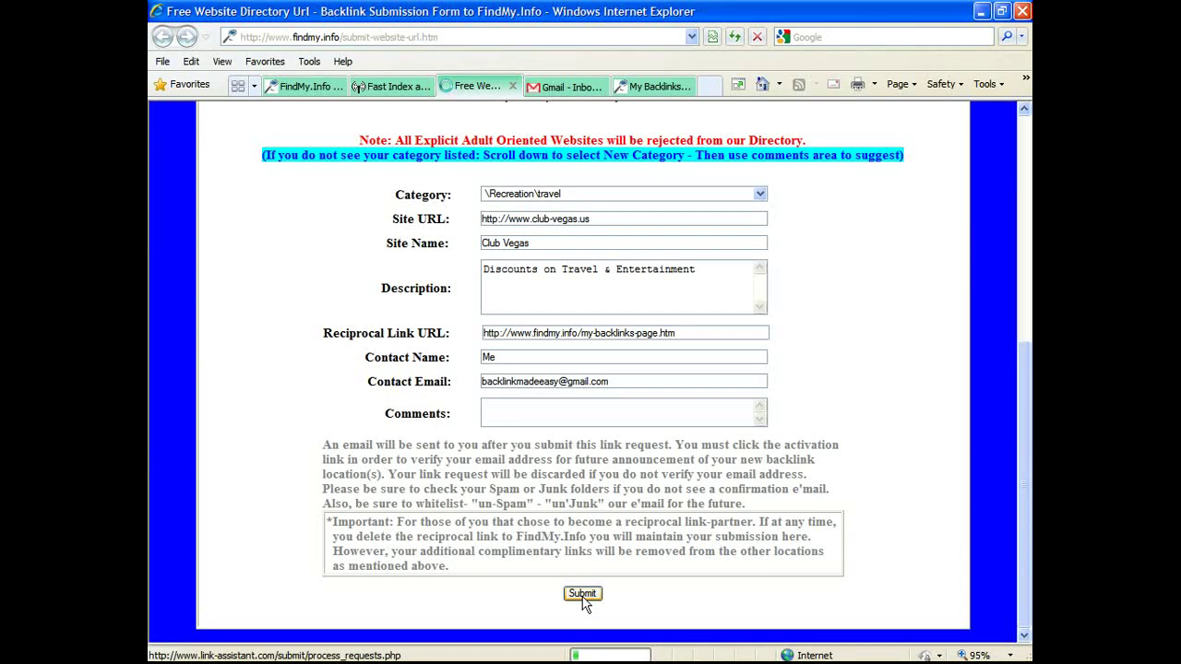
Step: Send the backlink request, wait for the 'Backlink Request Has Been Submitted' page, then check Gmail
click(582, 595)
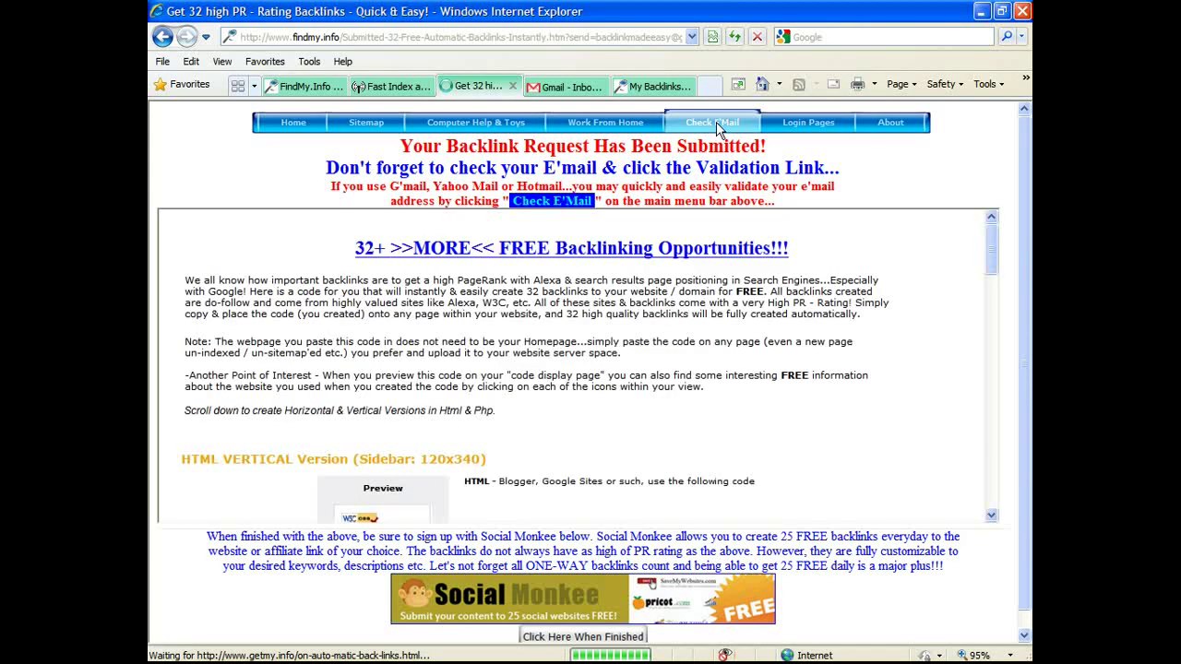
mouse_move(717, 130)
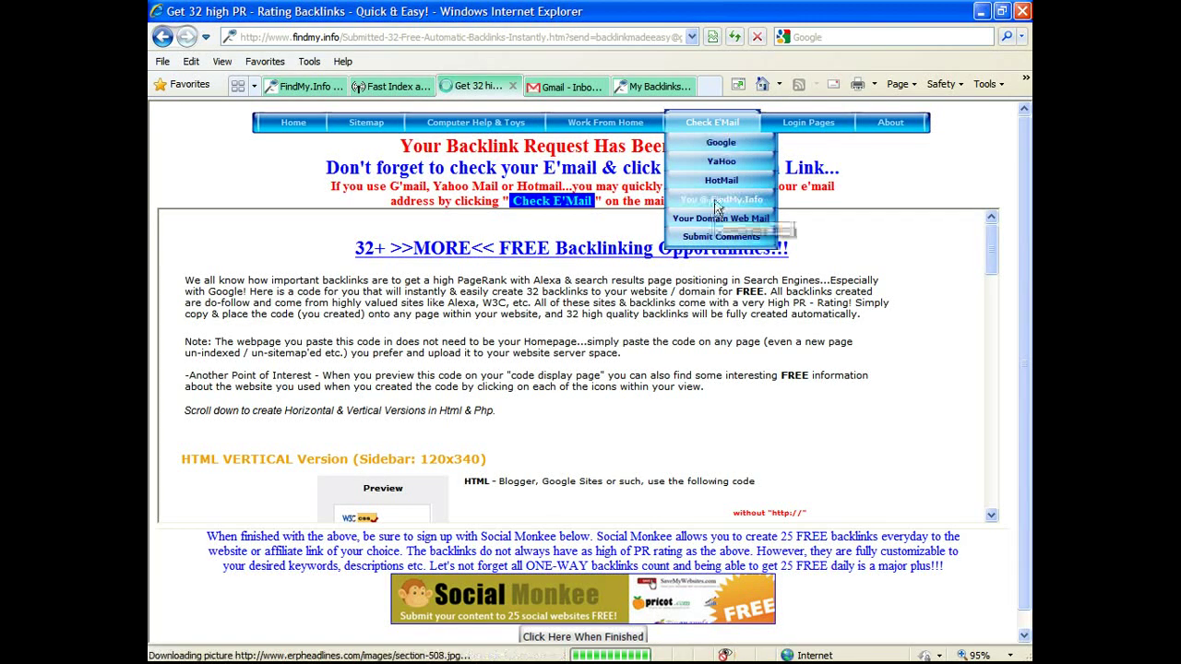
click(562, 87)
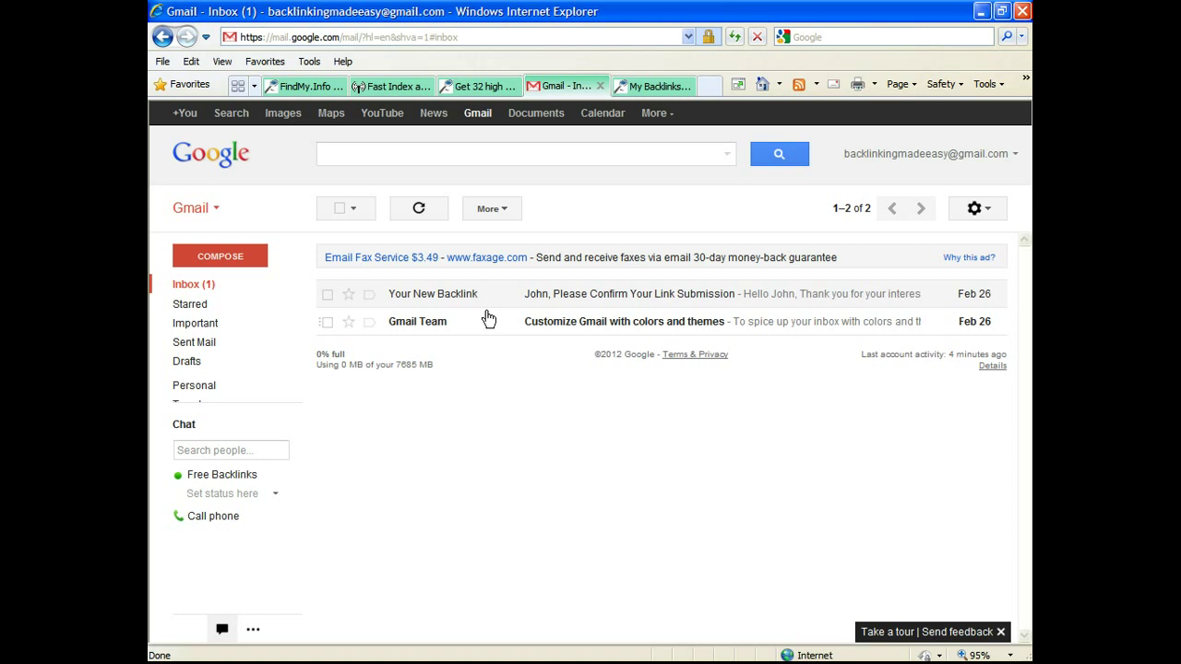
Step: Read the 'Your New Backlink' confirmation e-mail, then return to the 'Get 32 high PR' page
mouse_move(432, 302)
click(616, 303)
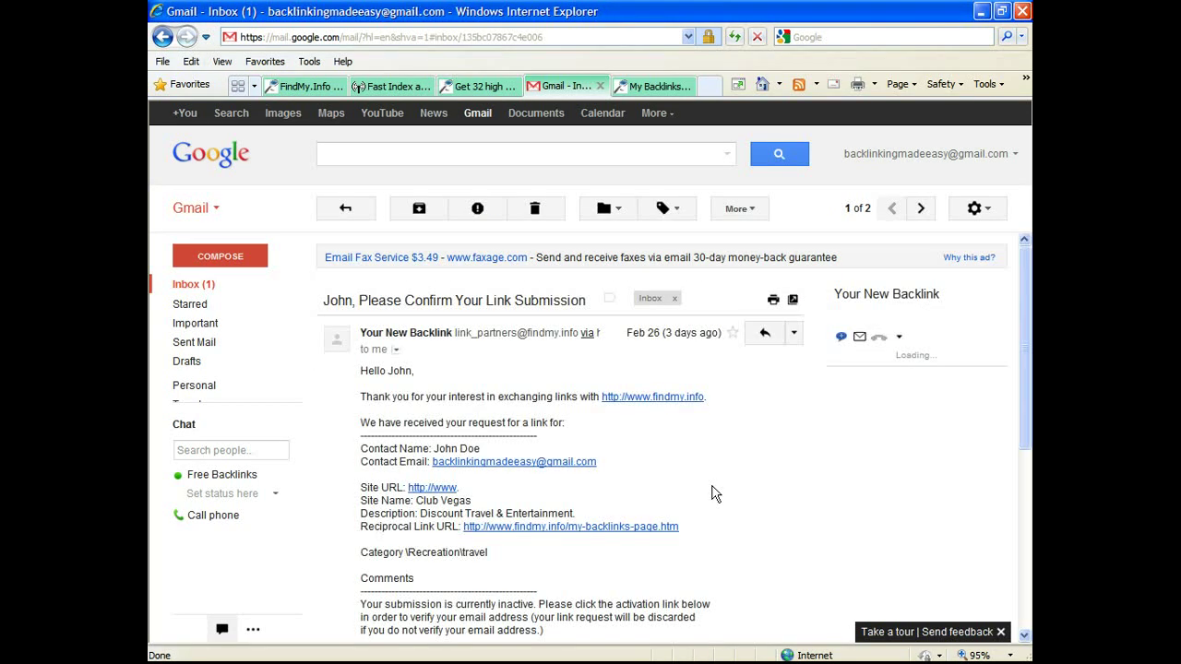
scroll(715, 494, down, 1)
scroll(559, 479, down, 2)
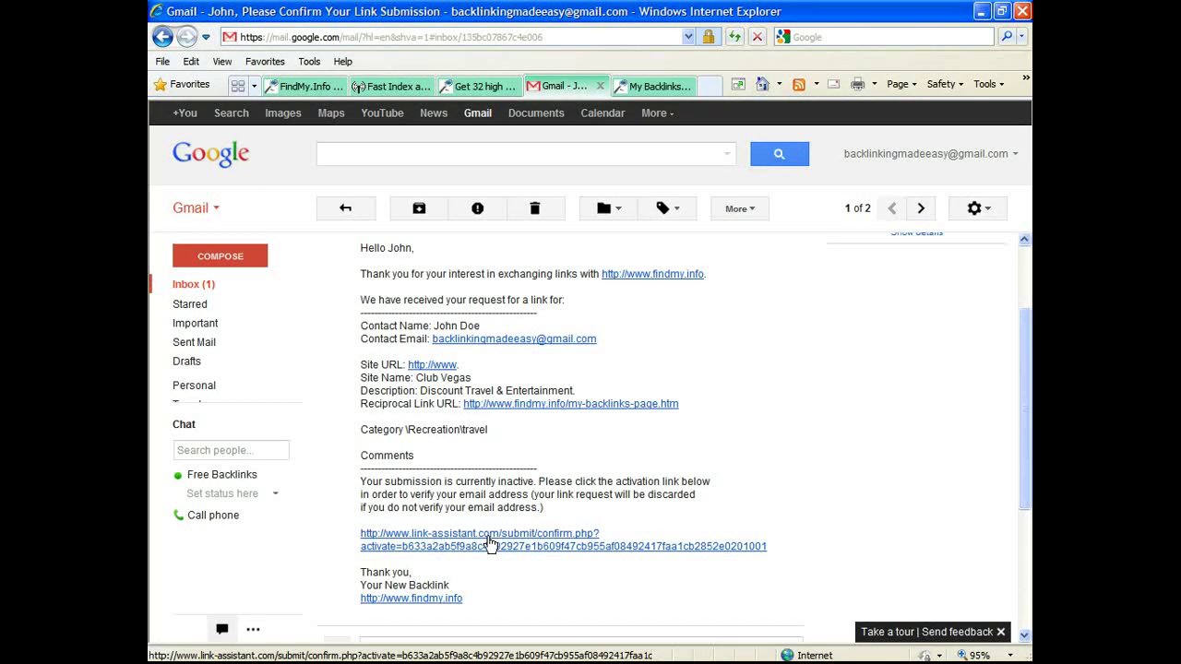
scroll(498, 415, up, 3)
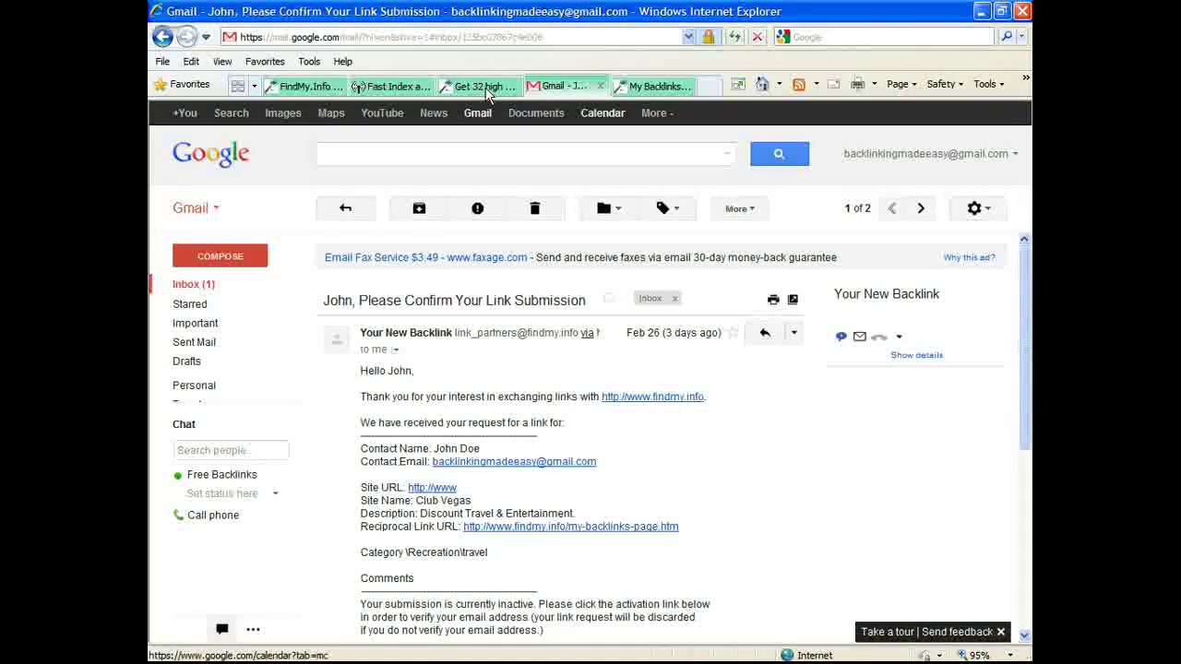
click(485, 89)
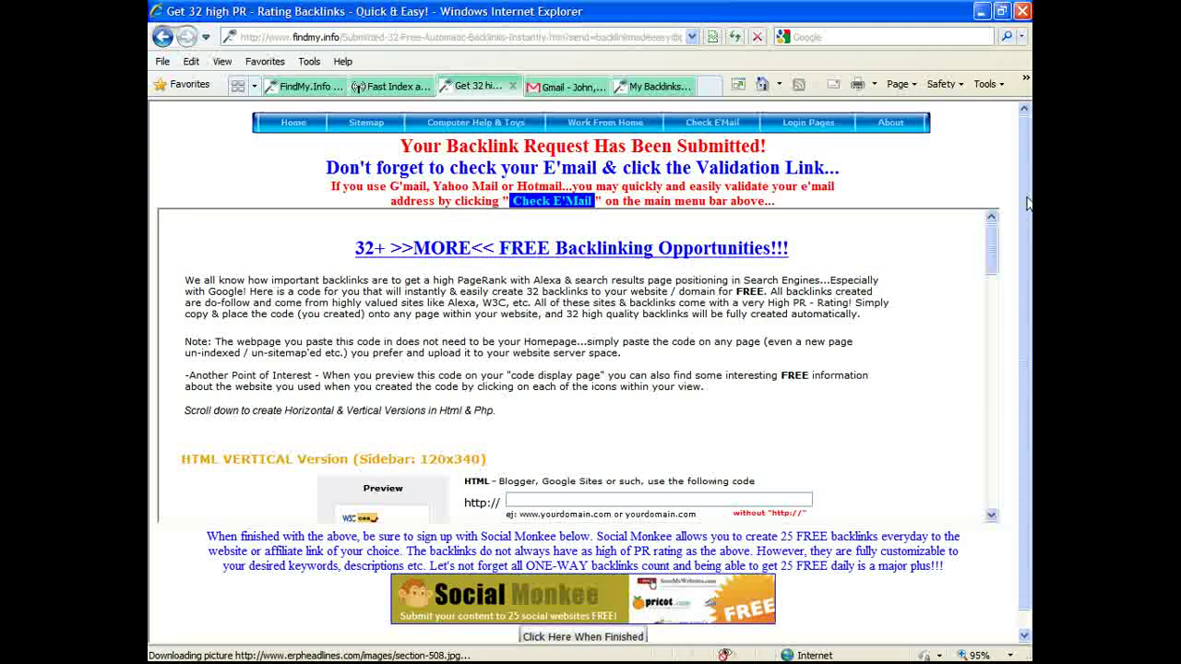
Step: Scroll through the 32+ FREE Backlinking frame's HTML and PHP code options
drag(1028, 219, 1028, 230)
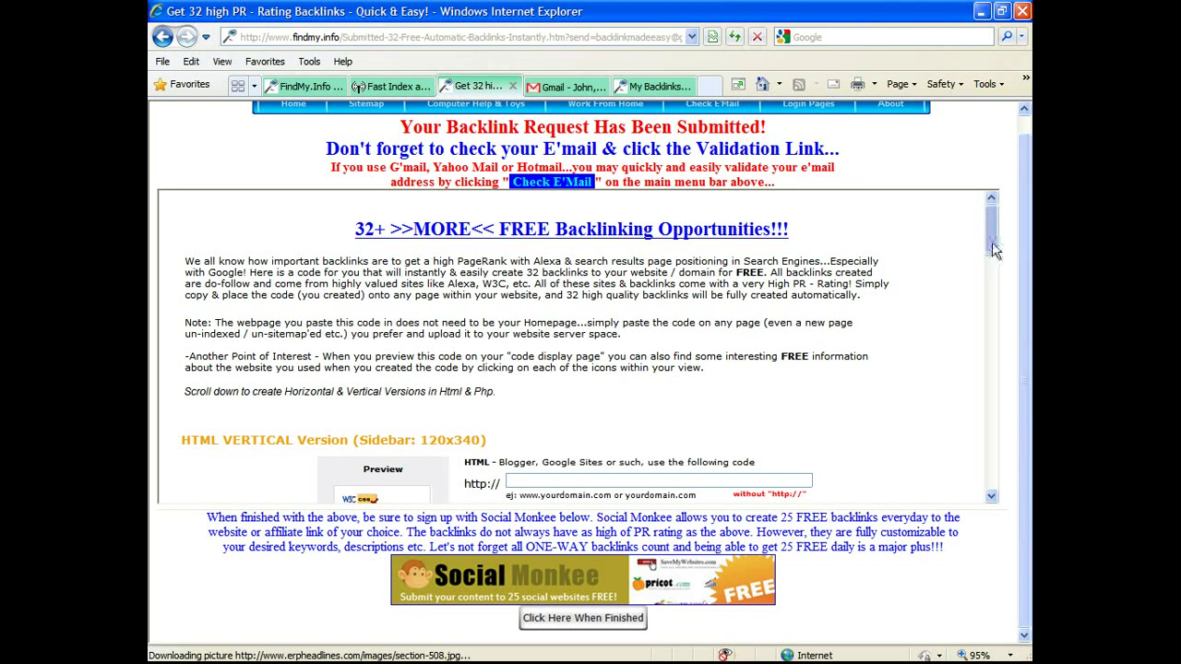
scroll(991, 235, down, 3)
scroll(995, 242, up, 1)
scroll(994, 242, up, 2)
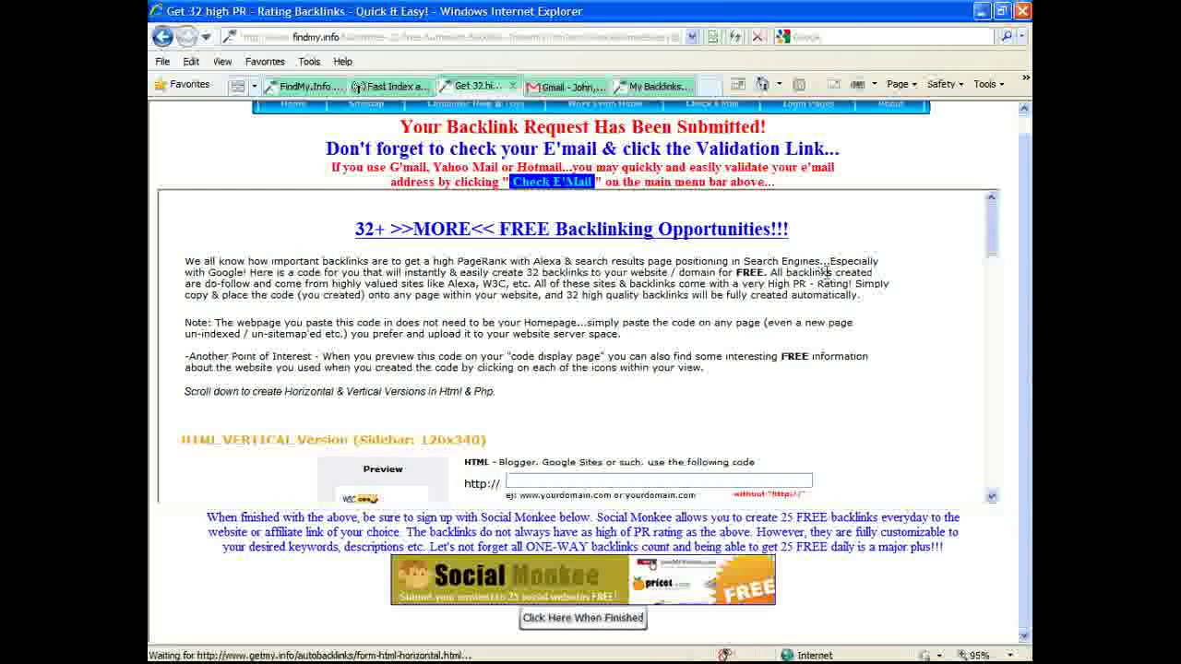
scroll(821, 273, down, 2)
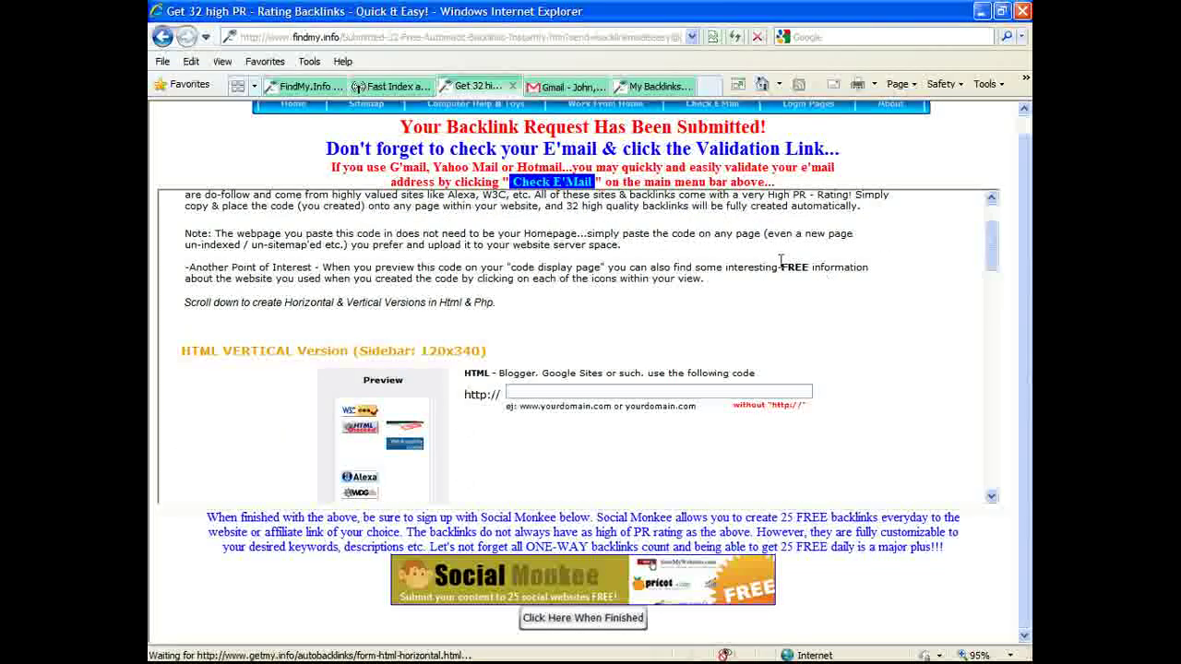
scroll(790, 255, down, 1)
scroll(791, 255, down, 1)
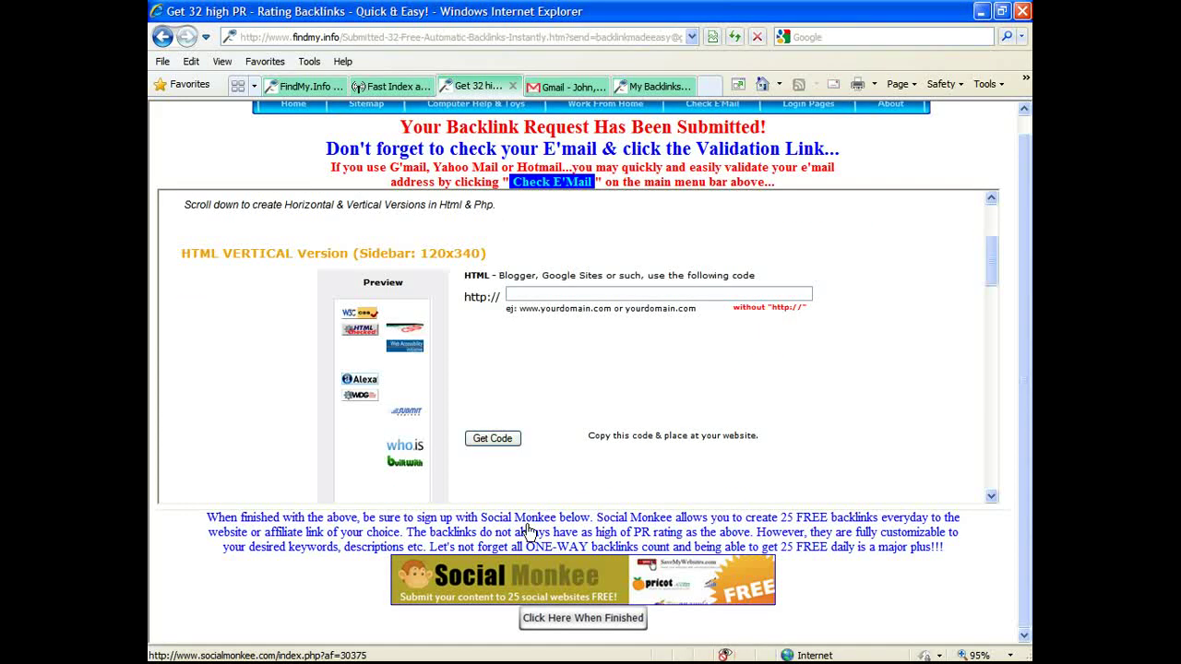
mouse_move(595, 637)
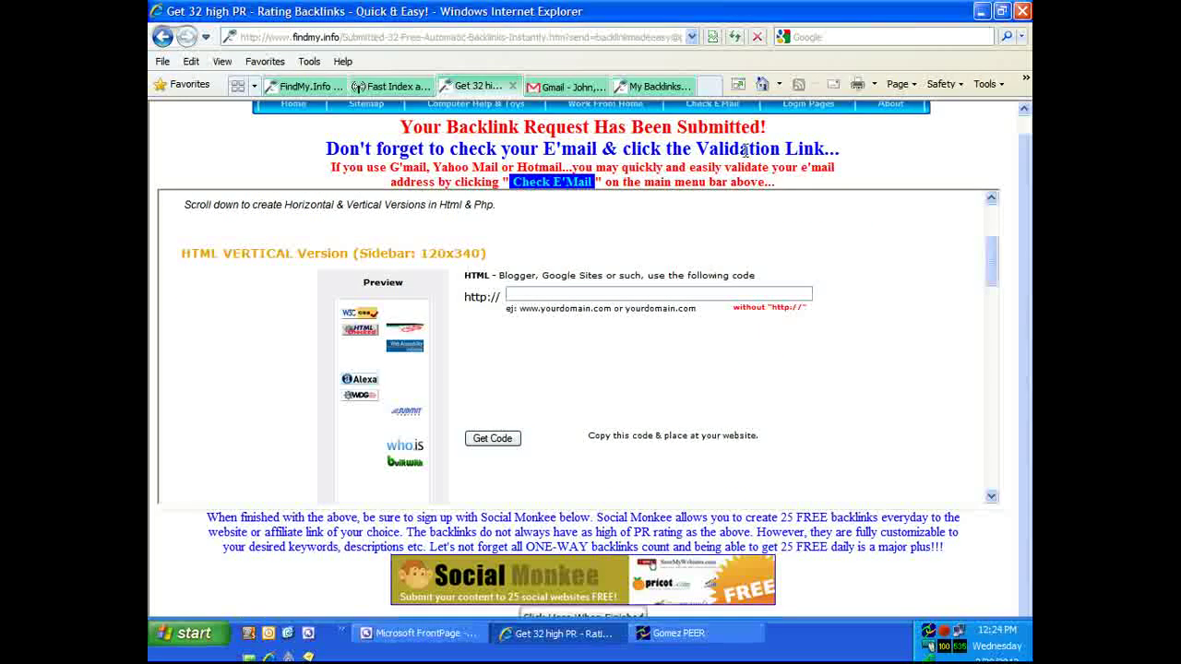
click(655, 86)
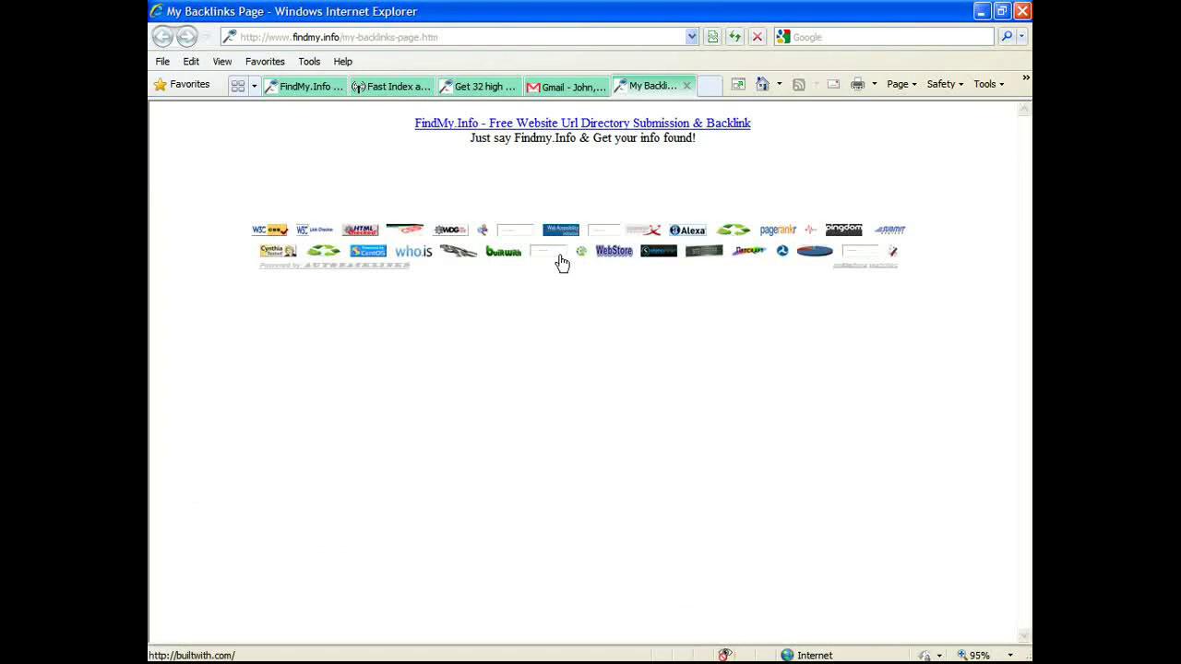
click(572, 89)
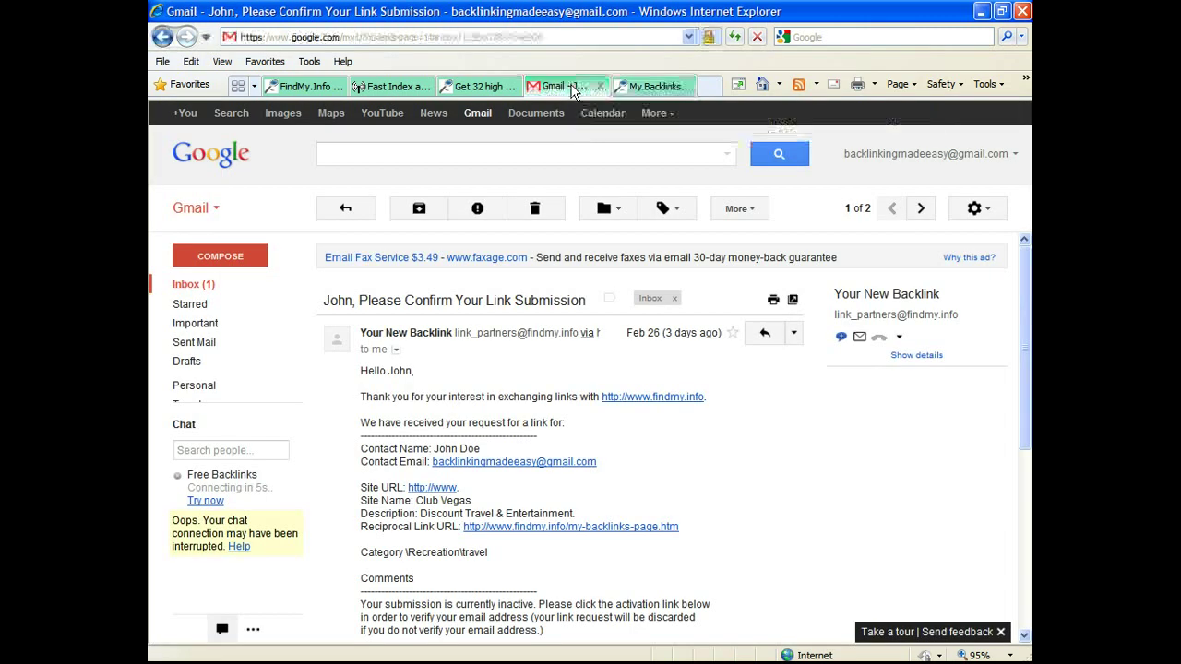
click(479, 83)
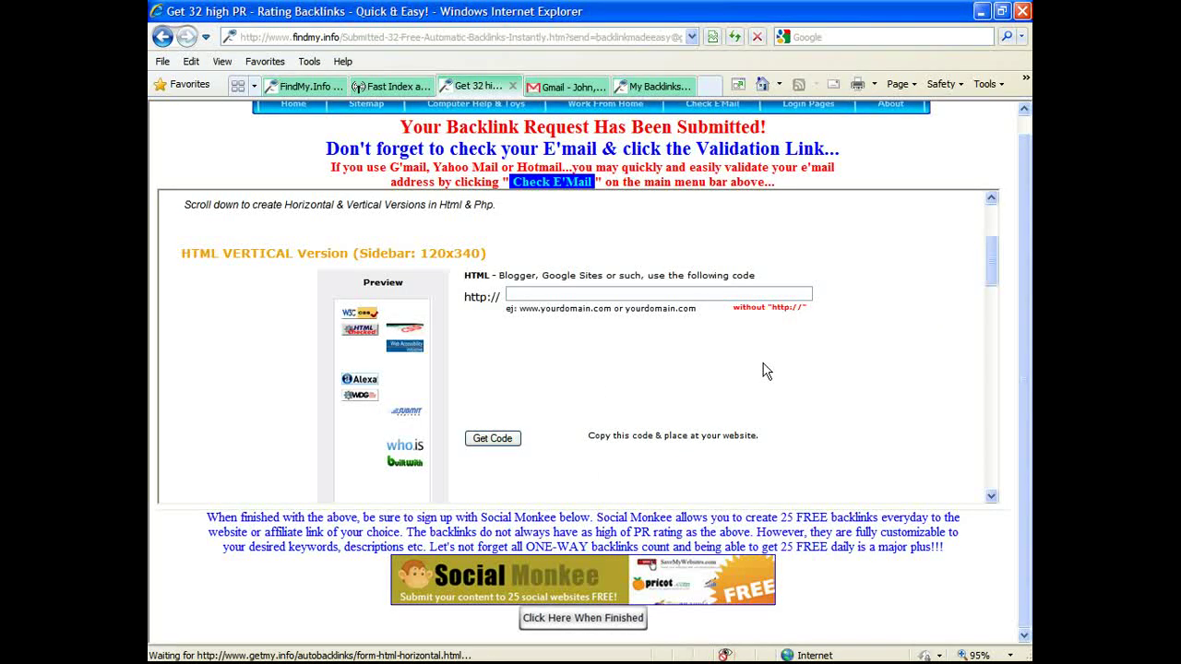
scroll(762, 371, down, 5)
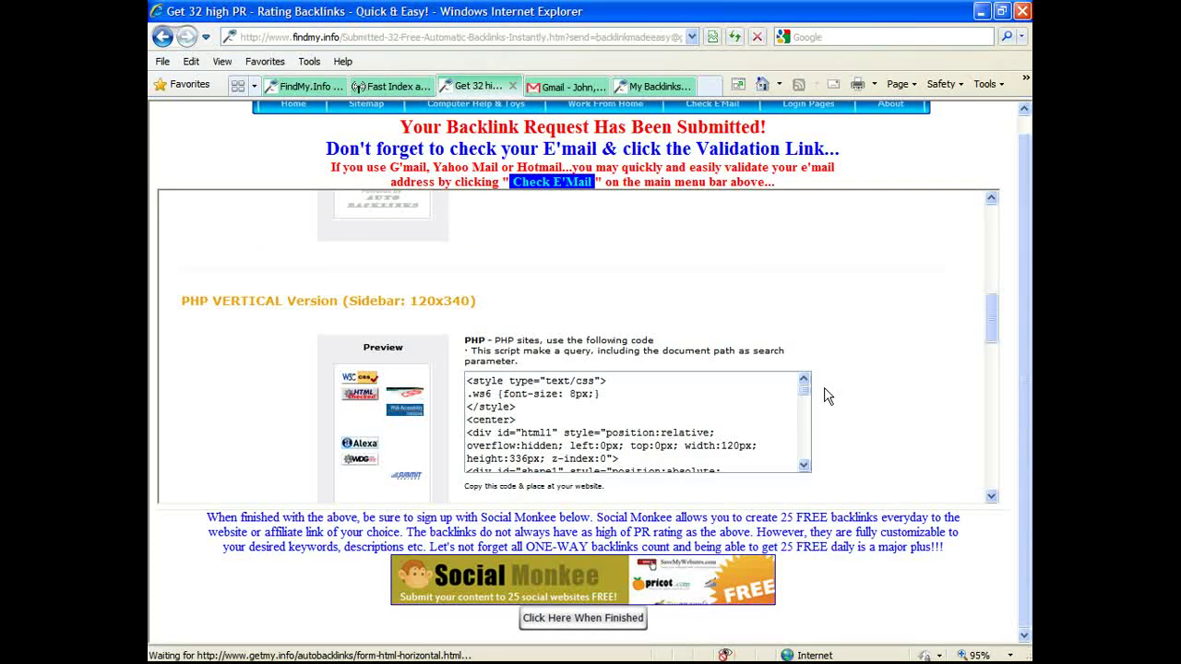
scroll(827, 396, down, 5)
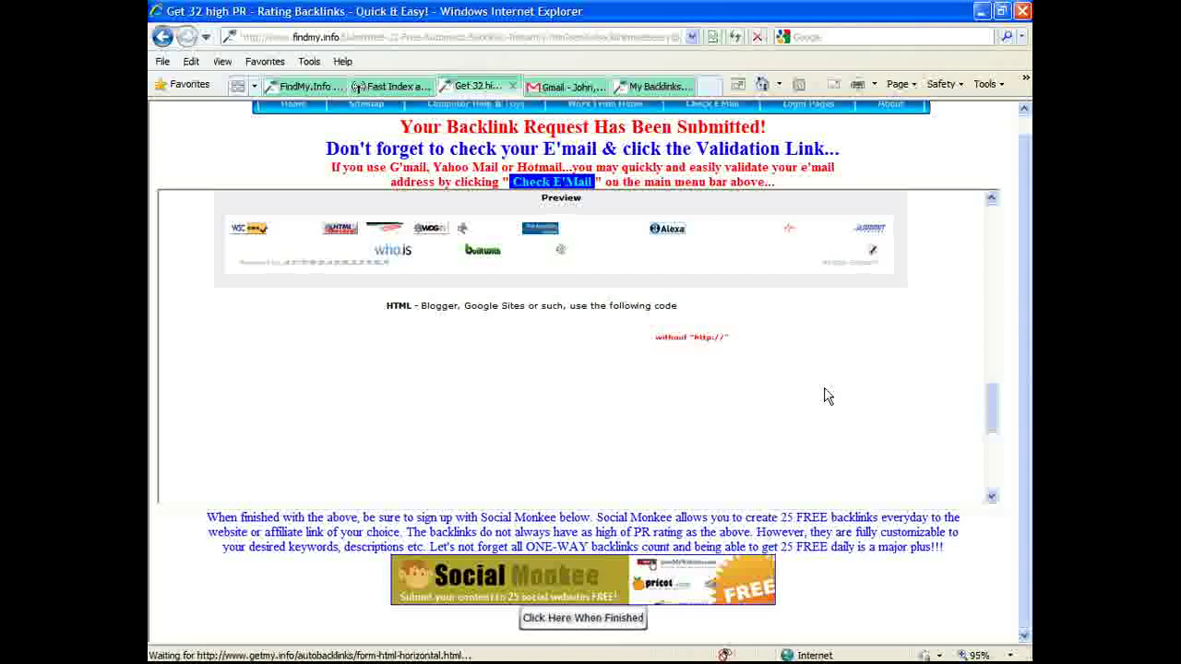
scroll(826, 415, down, 5)
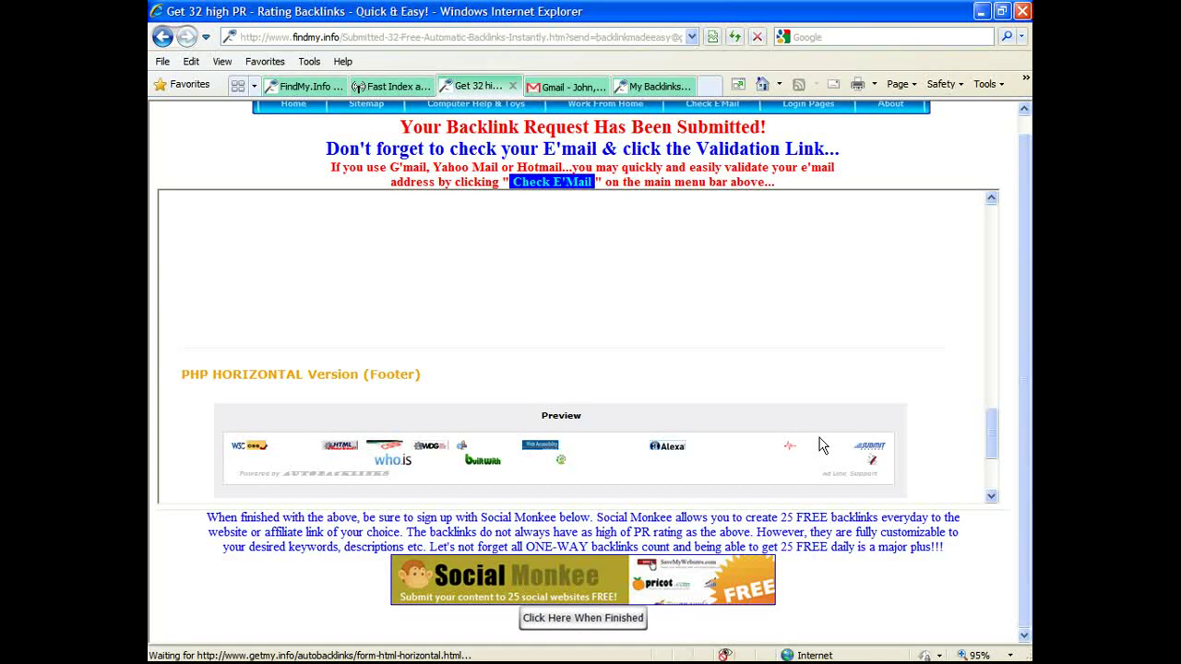
scroll(821, 446, up, 3)
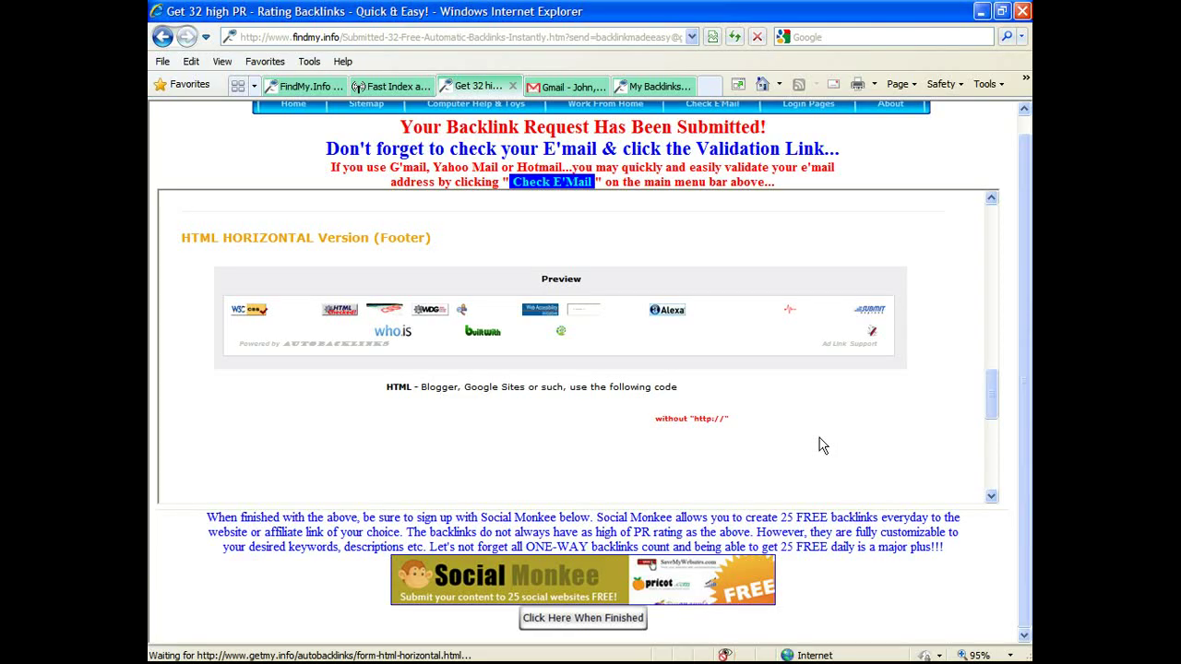
scroll(821, 446, up, 3)
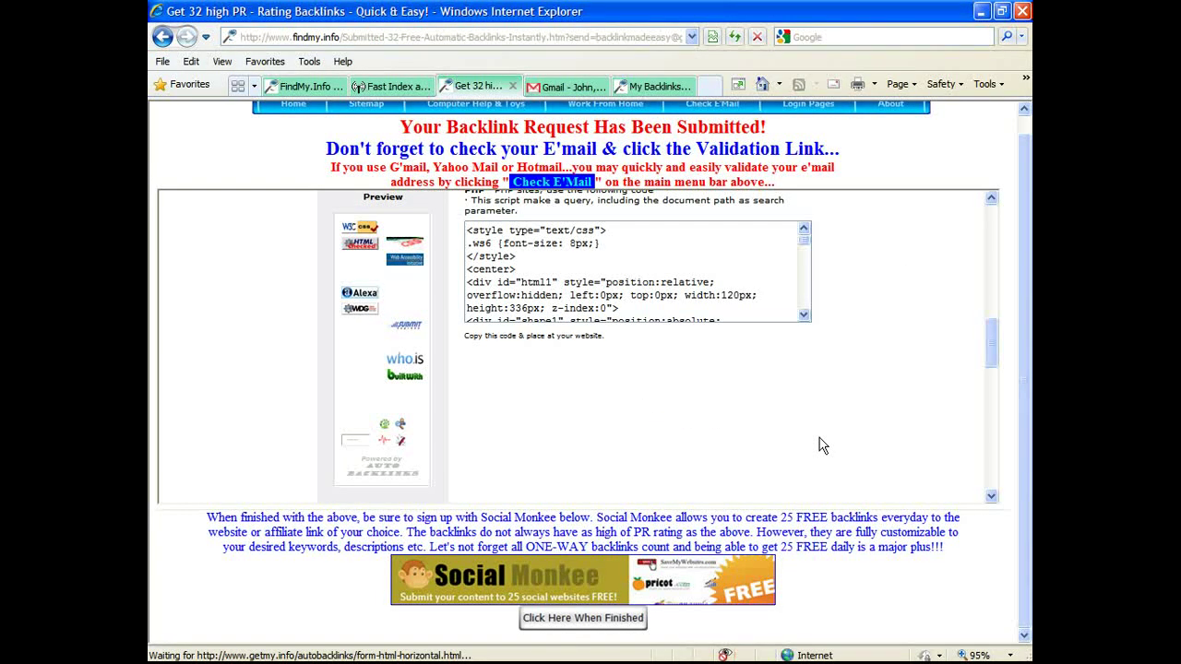
scroll(821, 446, up, 10)
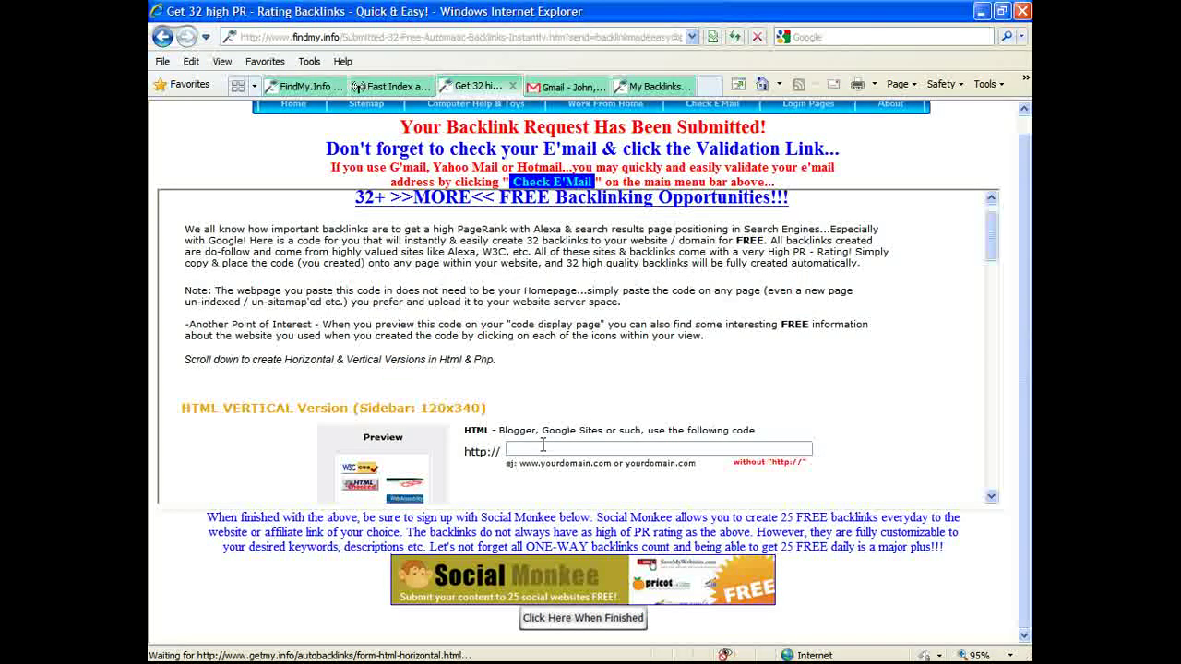
click(542, 447)
text(www.clu)
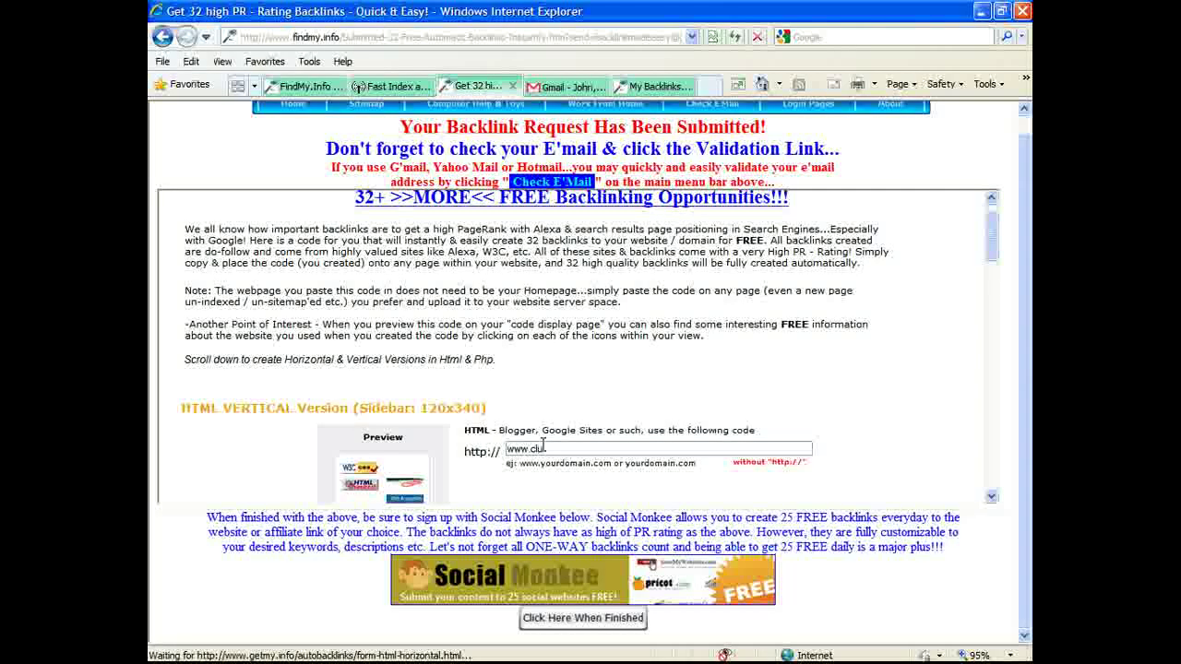
text(b)
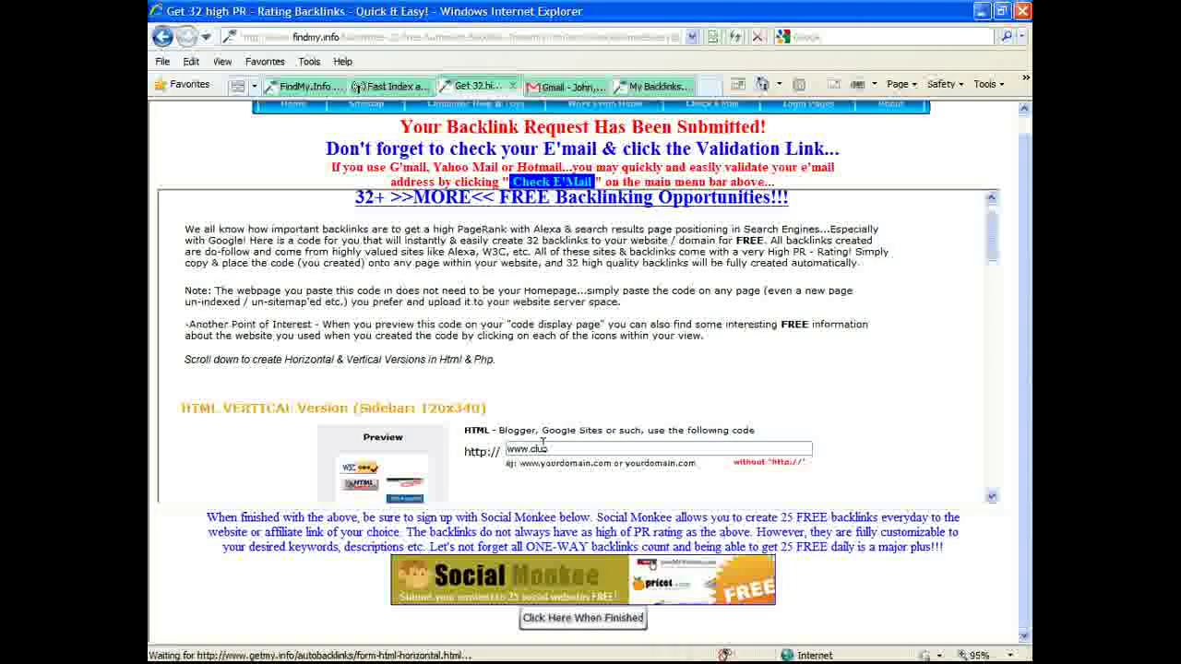
text(-vegas.us)
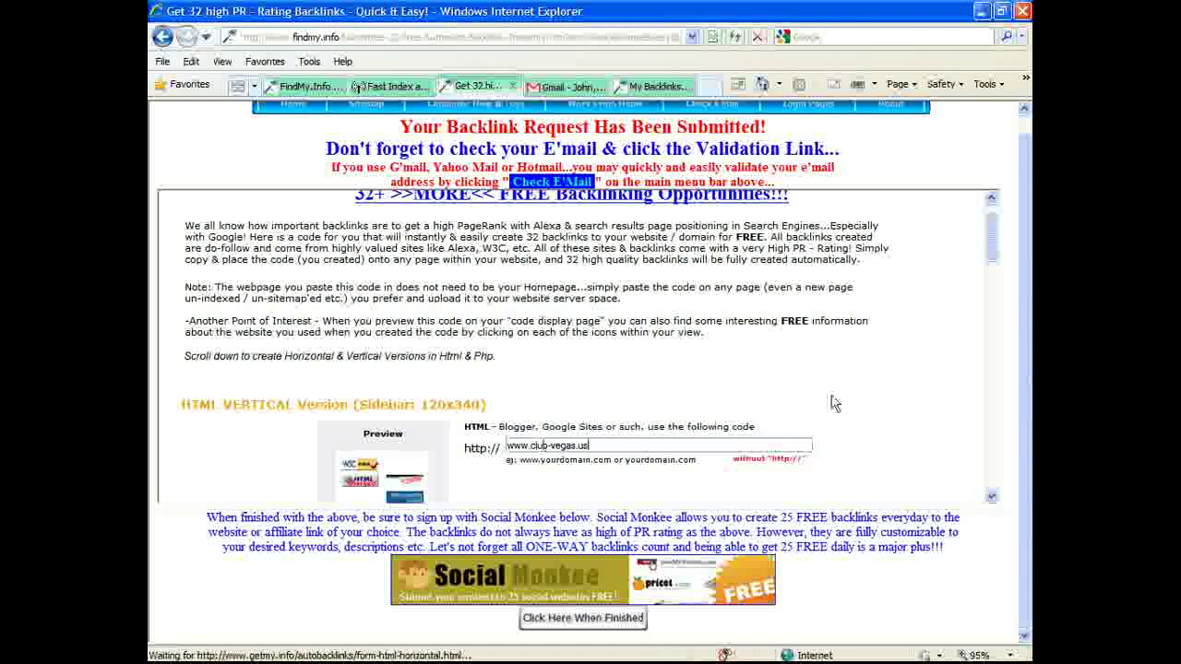
scroll(926, 414, down, 3)
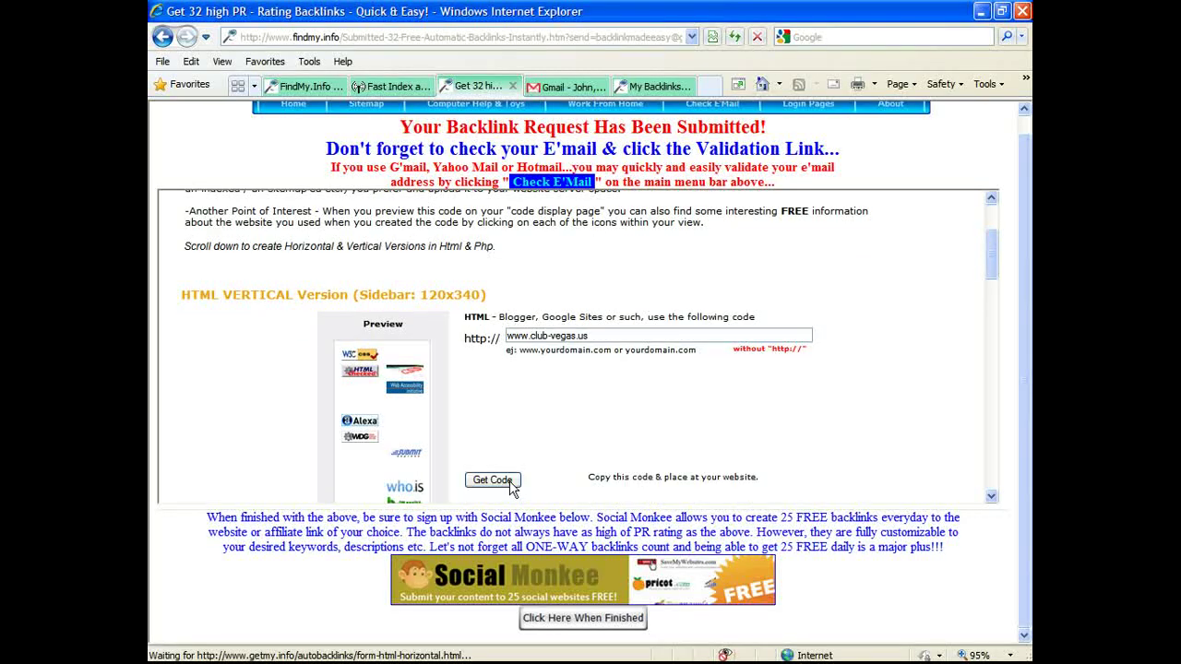
click(492, 480)
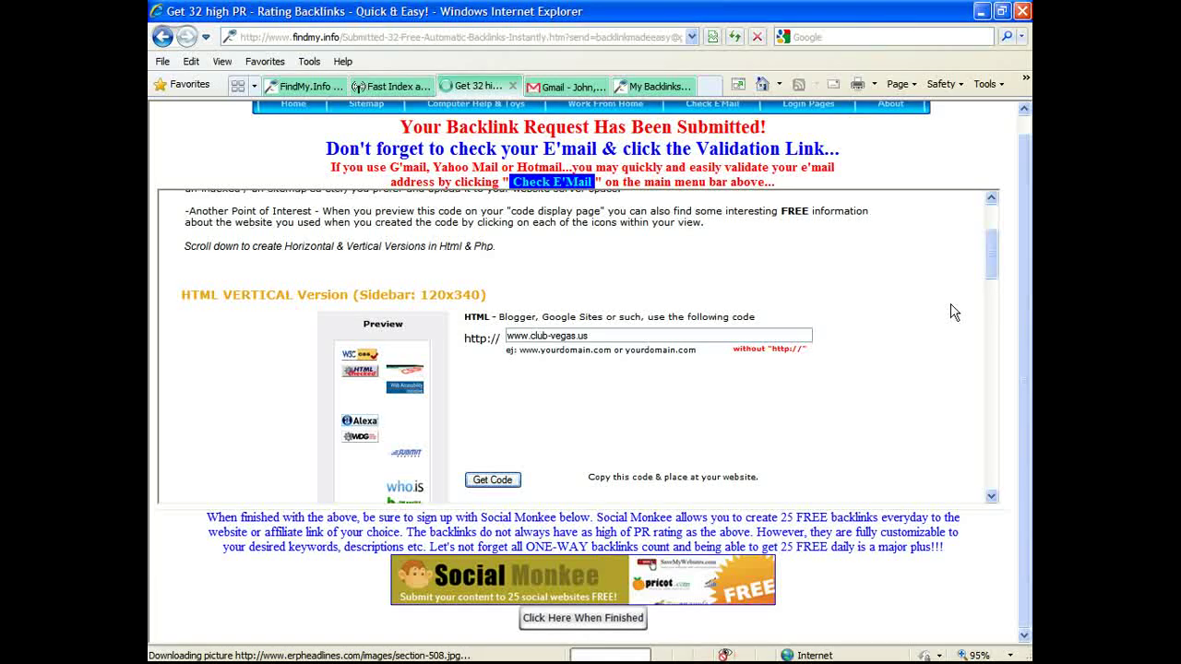
scroll(954, 313, down, 3)
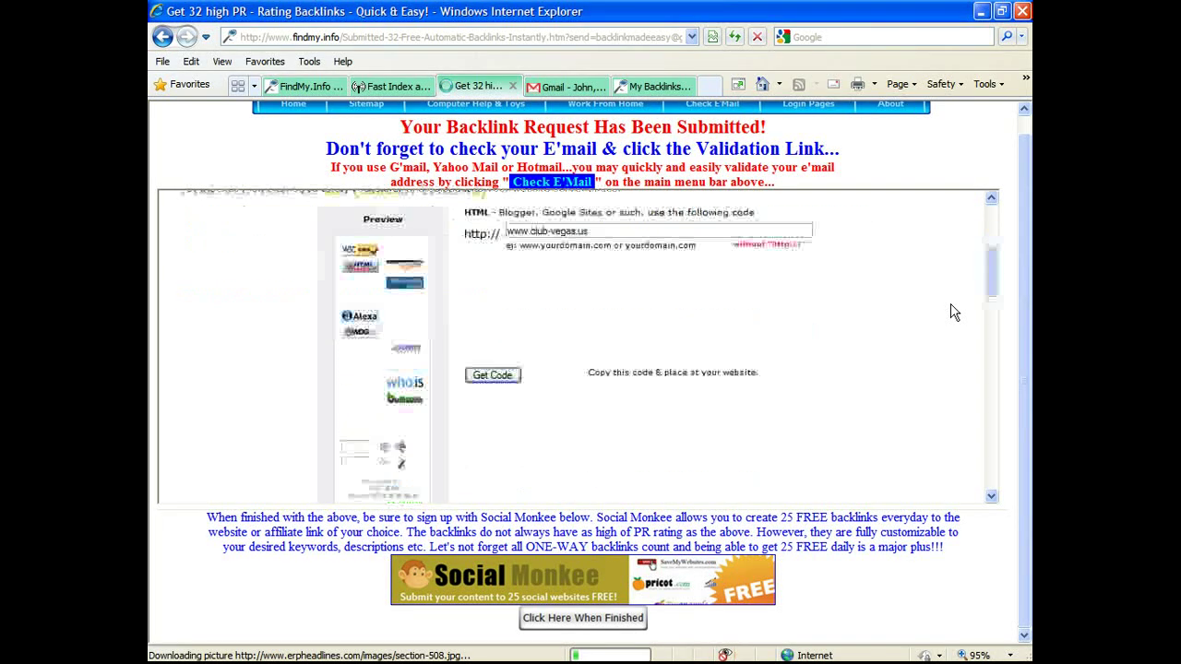
scroll(954, 313, down, 2)
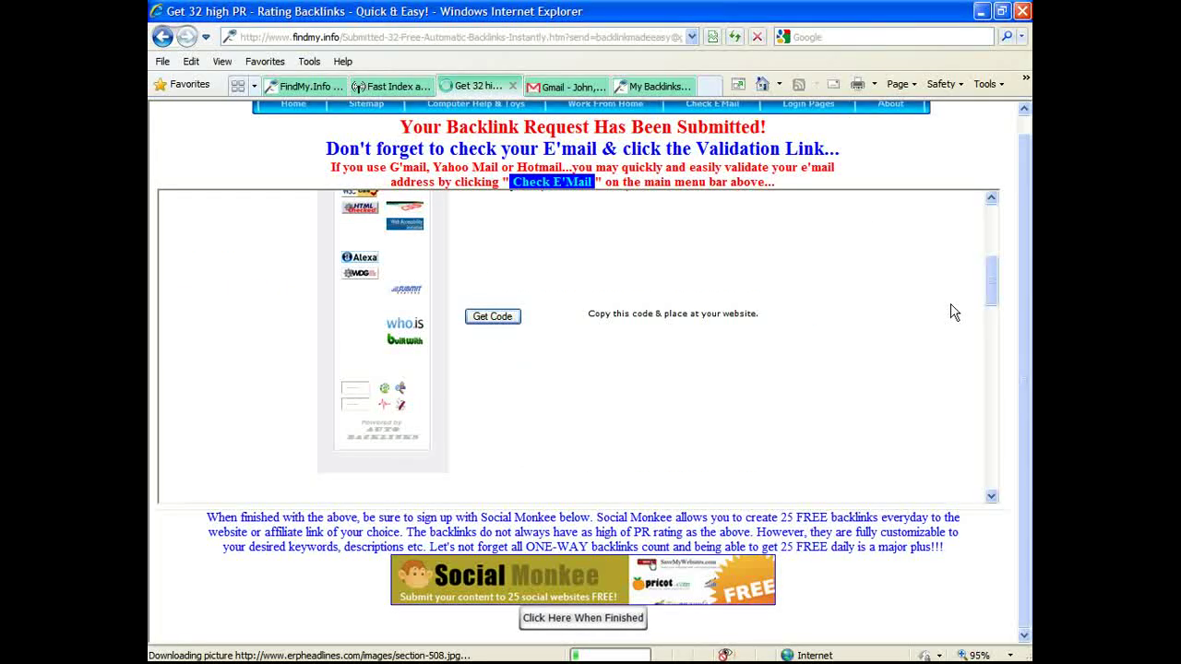
scroll(953, 312, down, 2)
scroll(954, 312, up, 3)
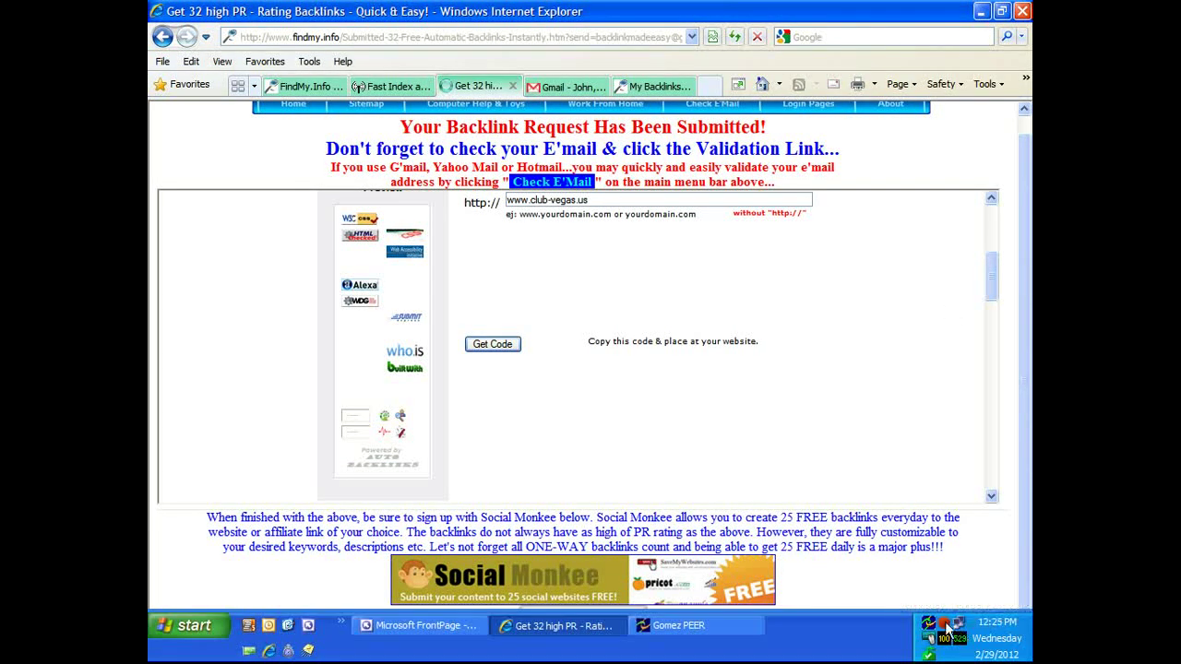
Step: Select the entire generated HTML VERTICAL widget code in the code box
right_click(958, 628)
click(867, 595)
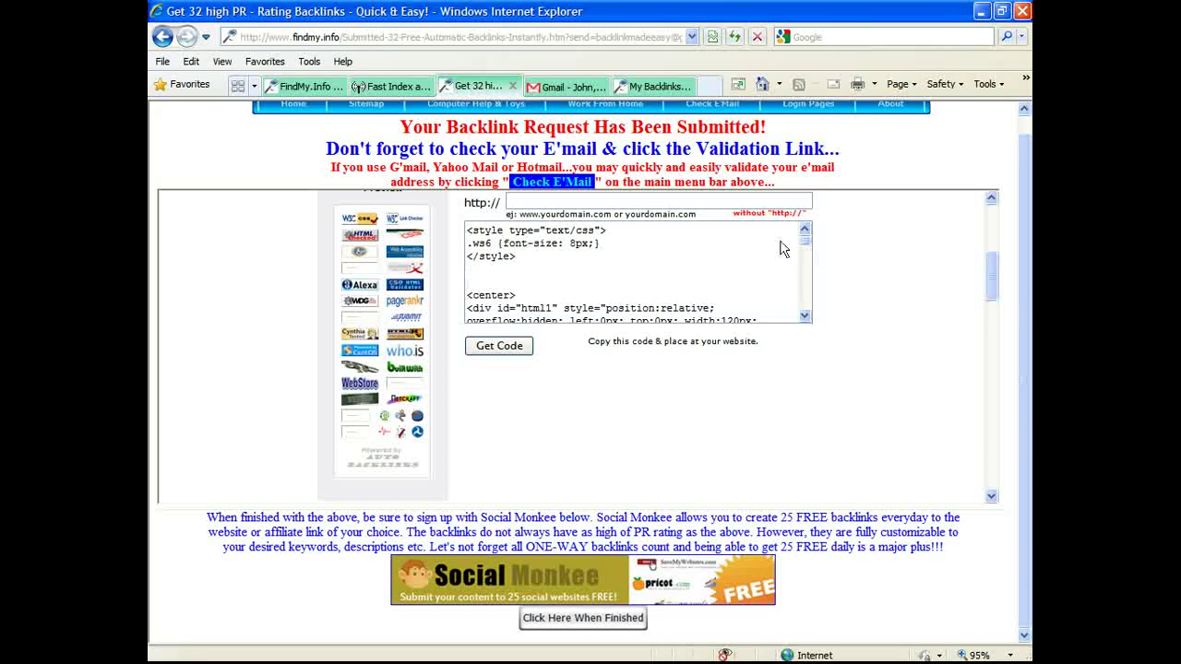
click(467, 231)
drag(467, 230, 789, 435)
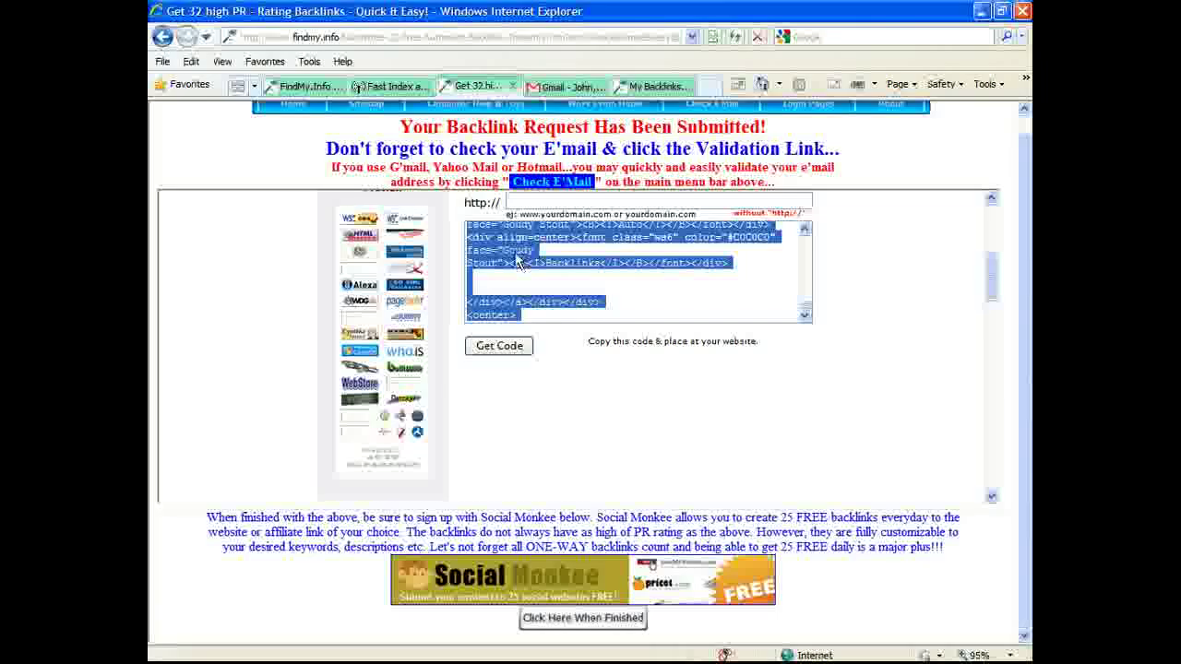
Step: Open my-backlinks-page.htm in FrontPage and review it in Code and Design views
mouse_move(590, 659)
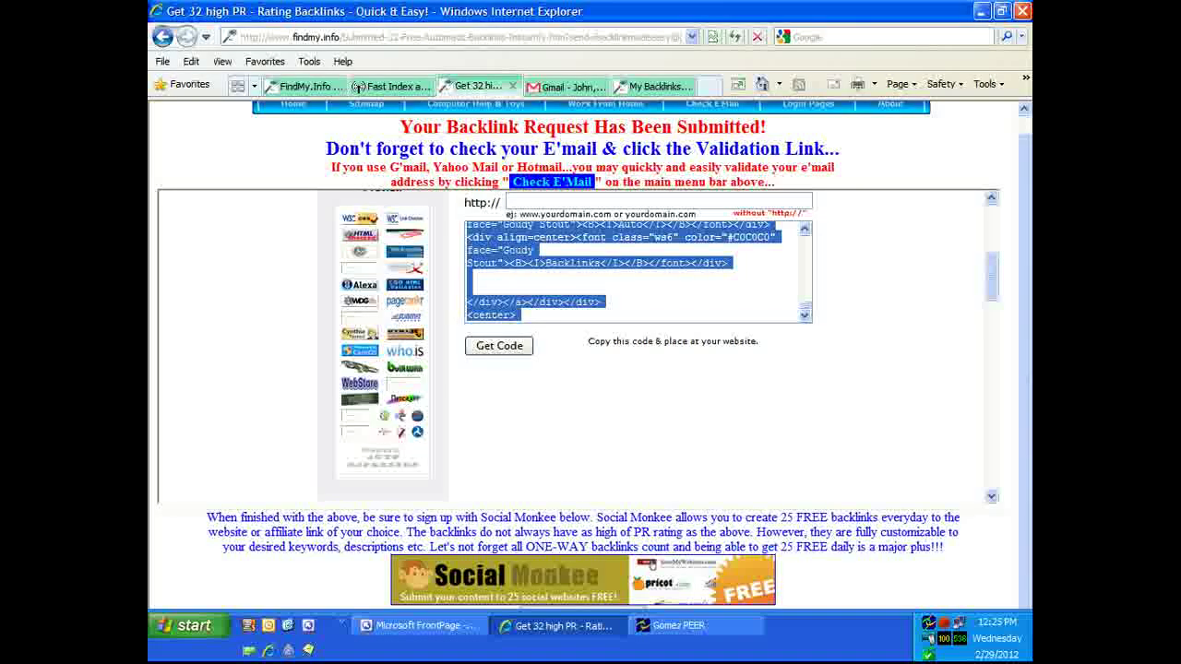
click(420, 626)
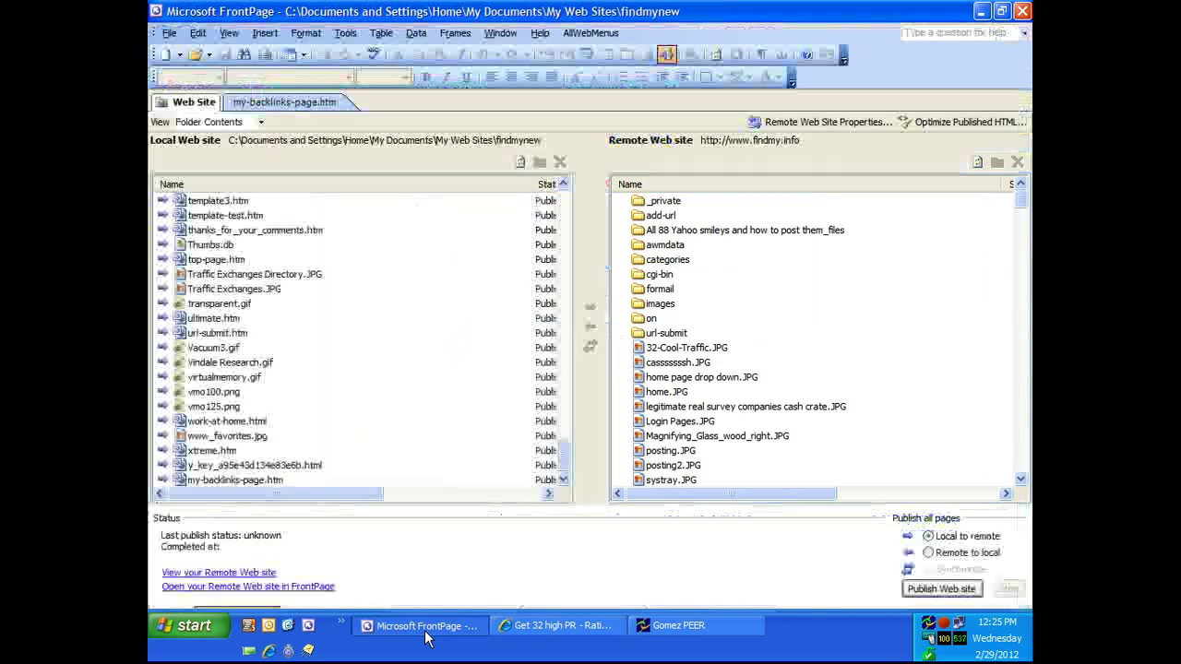
click(286, 102)
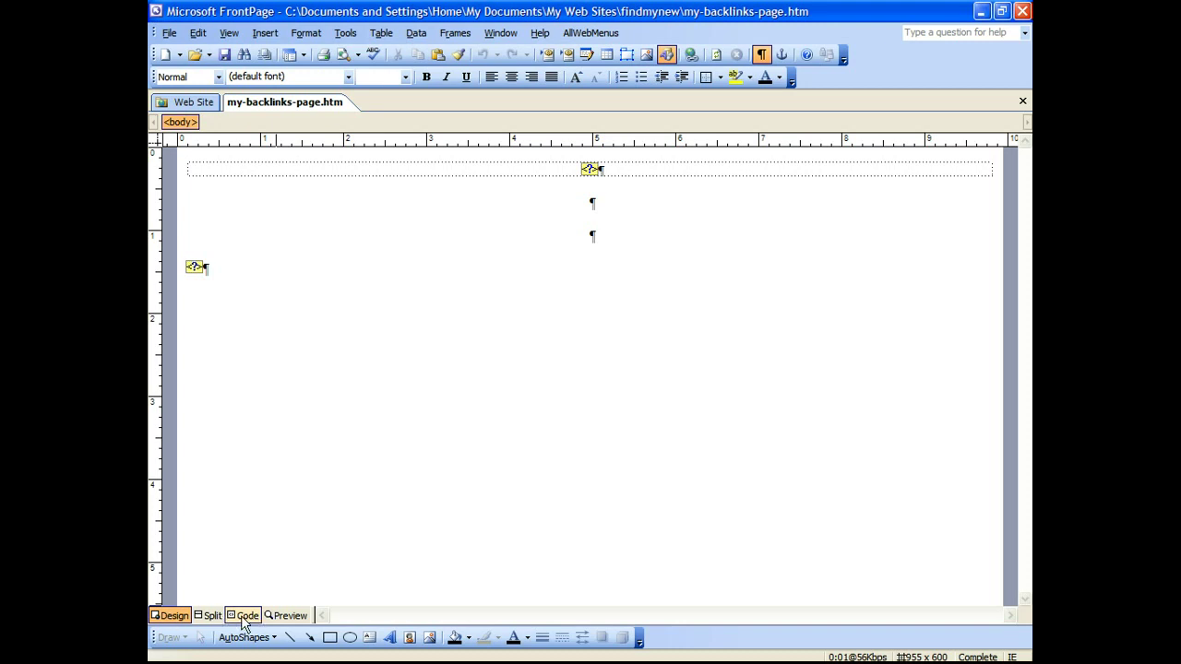
click(242, 621)
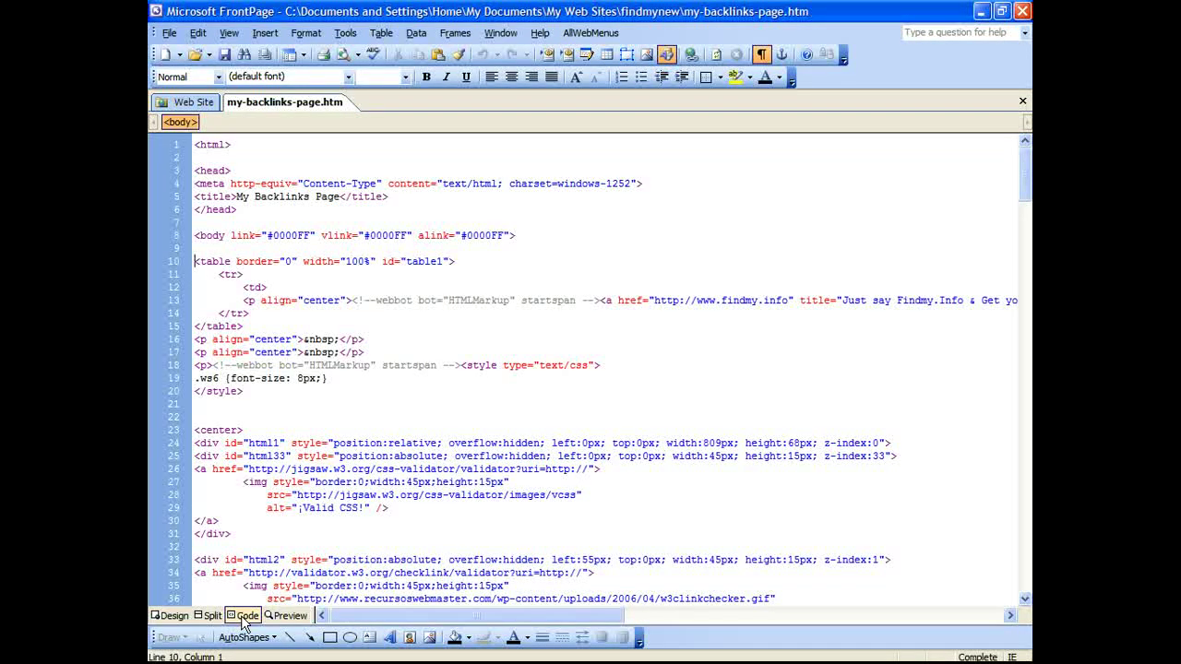
click(173, 616)
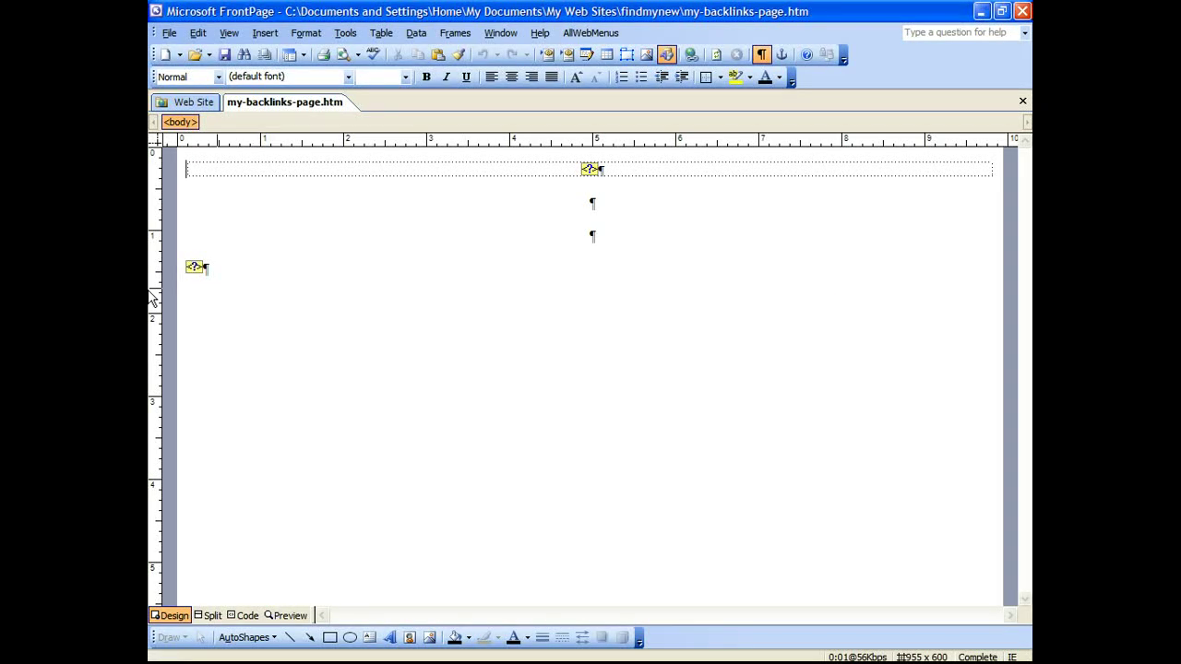
Step: Inspect the page's HTML markup component for the widget code, closing it unchanged
click(265, 32)
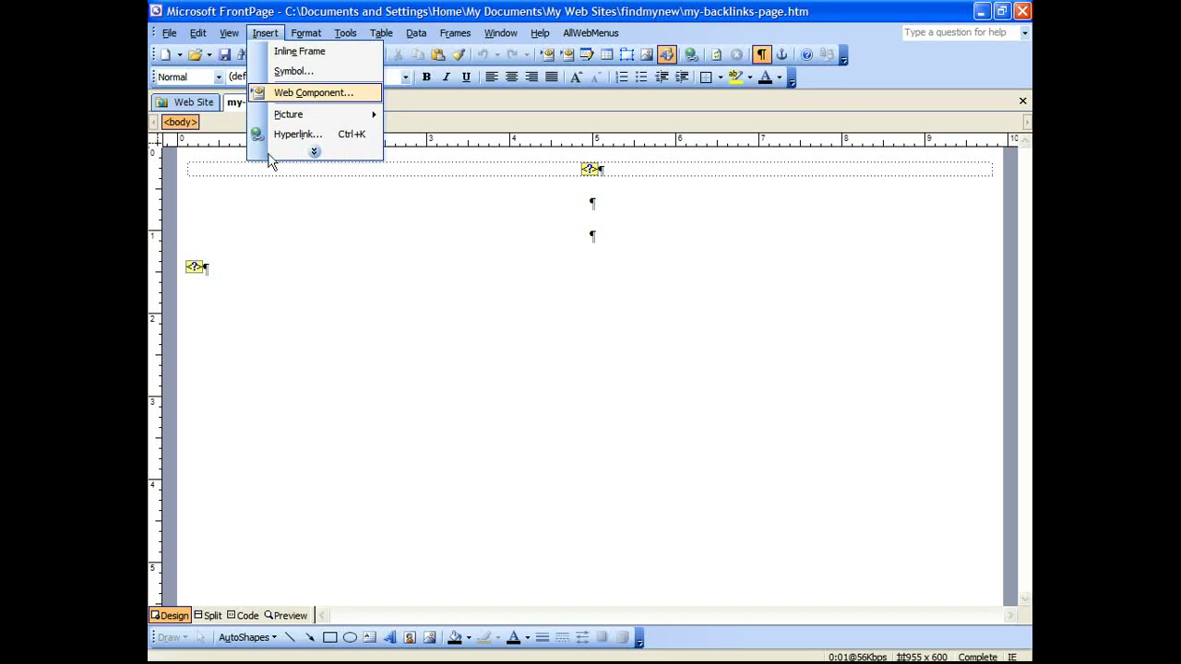
click(202, 327)
double_click(194, 267)
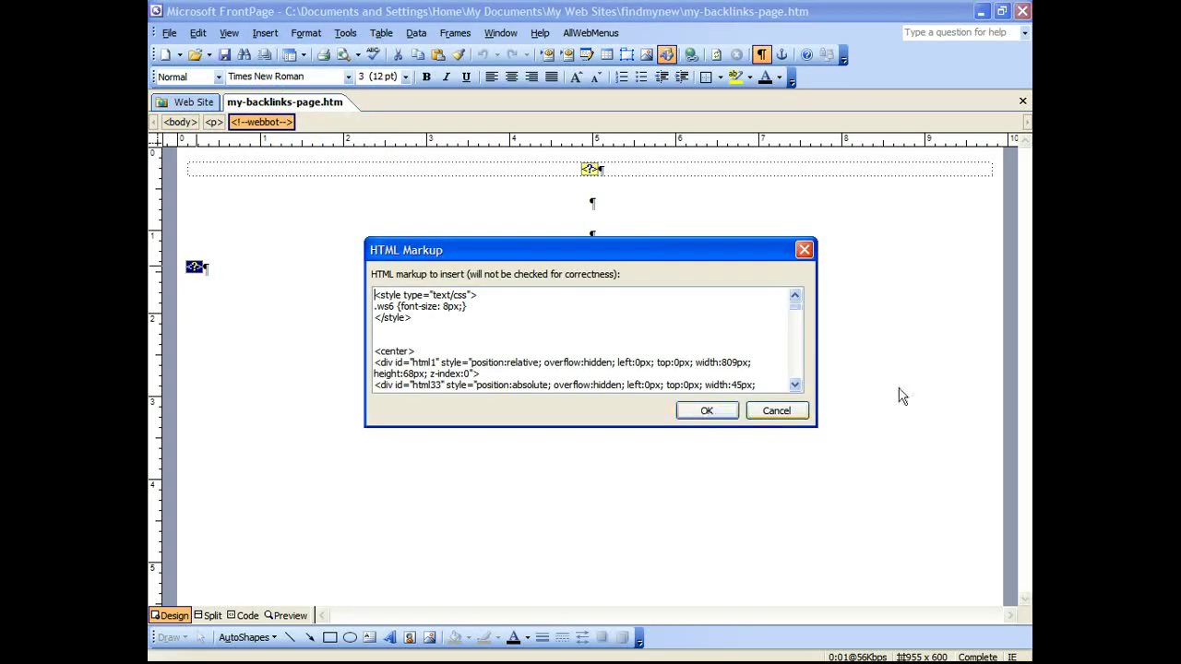
click(785, 413)
Step: Bring Internet Explorer forward and scroll the code frame down to the PHP VERTICAL heading
mouse_move(544, 640)
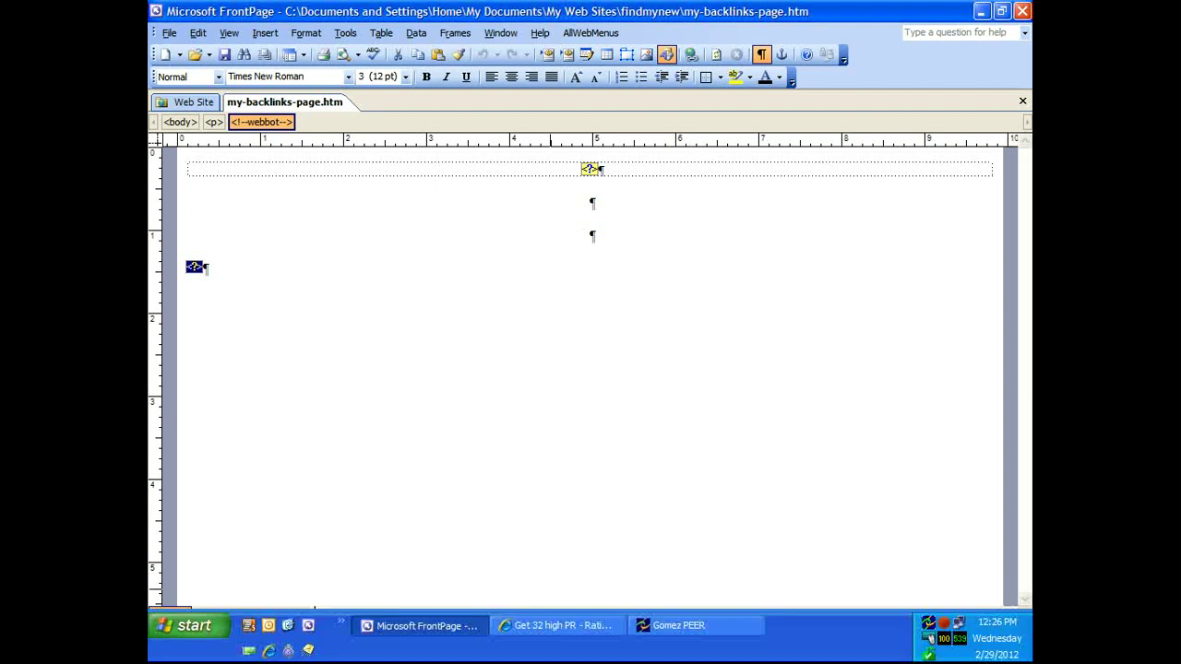
click(544, 627)
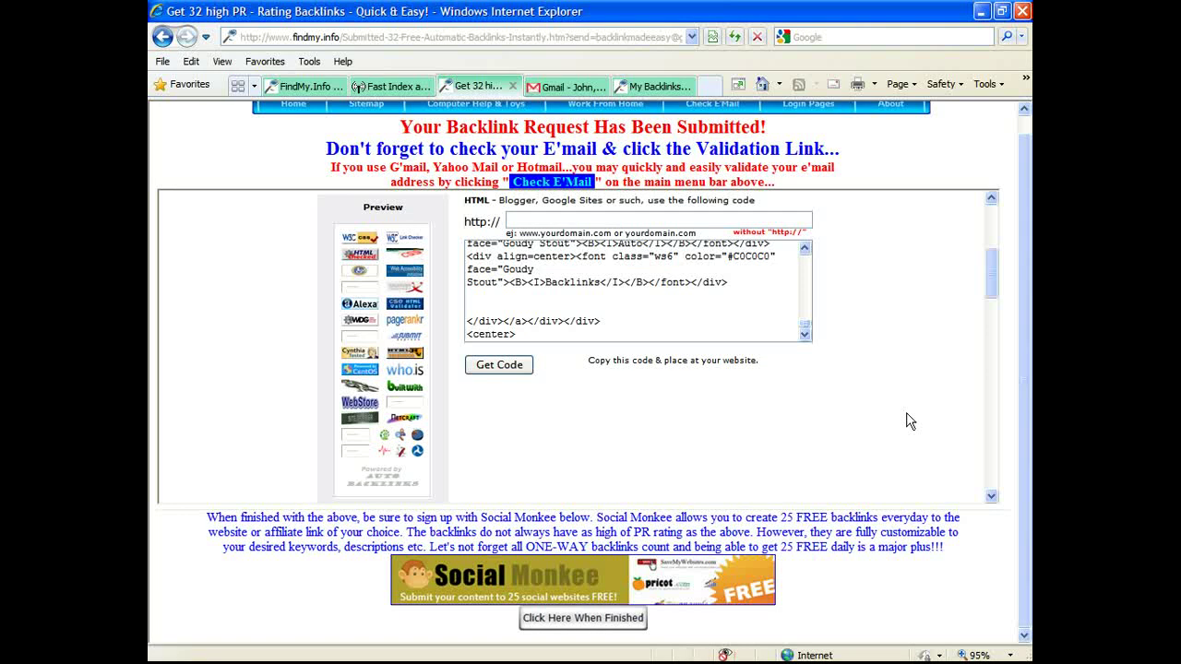
scroll(843, 289, up, 4)
scroll(849, 301, down, 2)
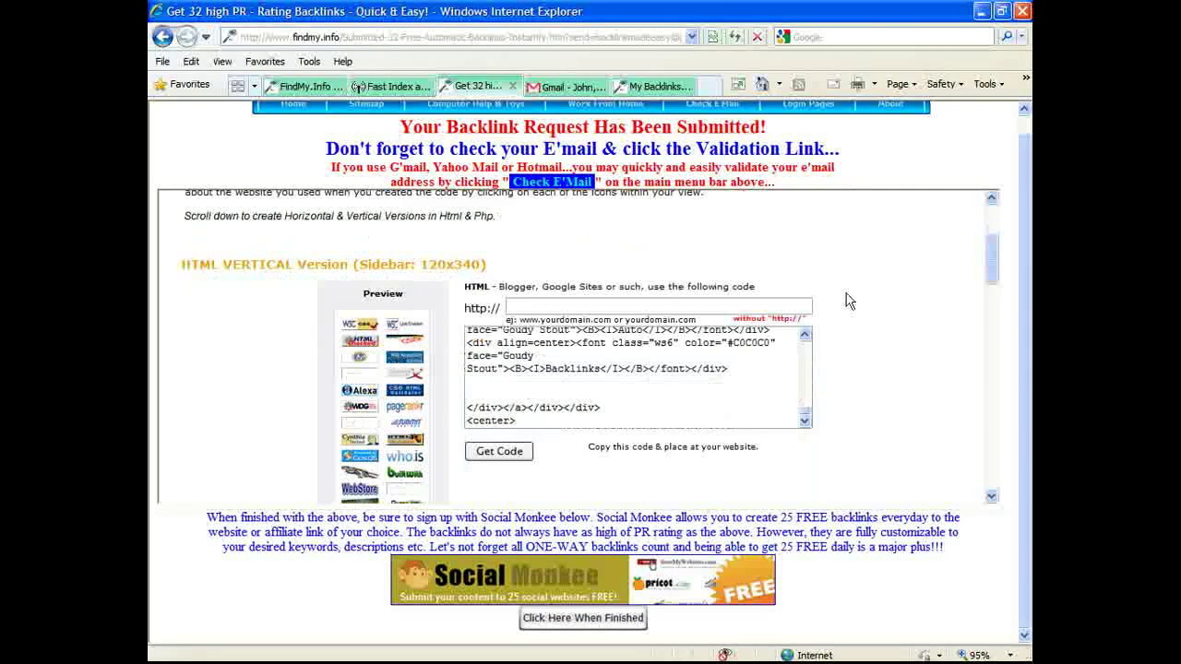
scroll(849, 302, down, 1)
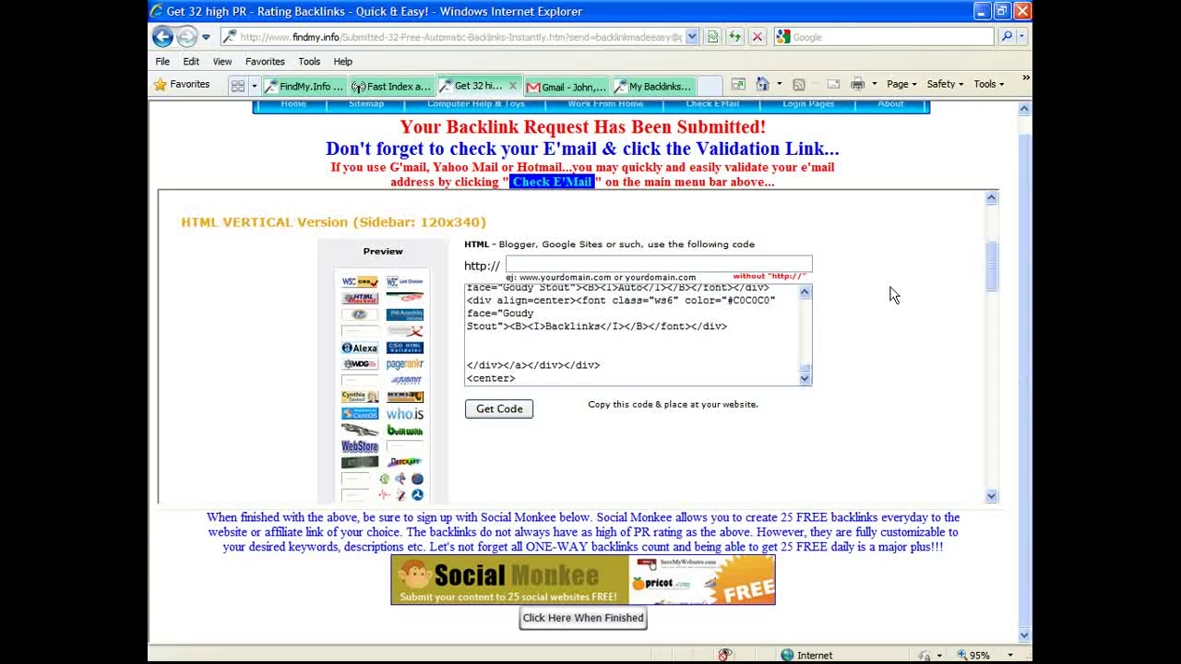
scroll(890, 299, down, 2)
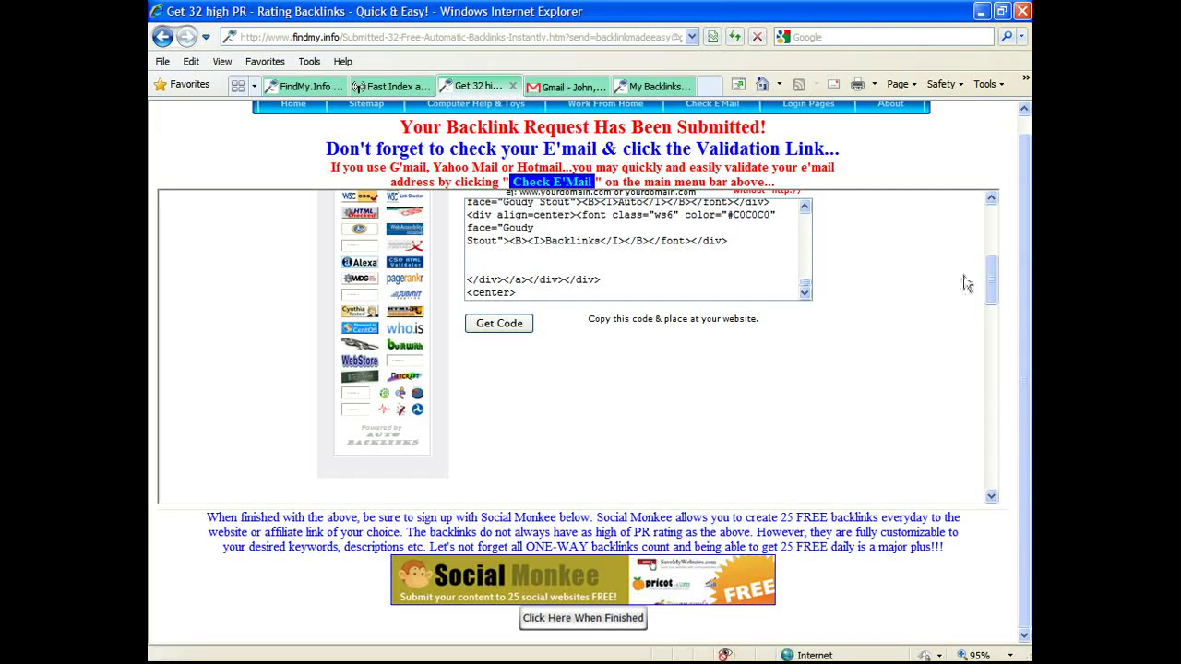
mouse_move(645, 661)
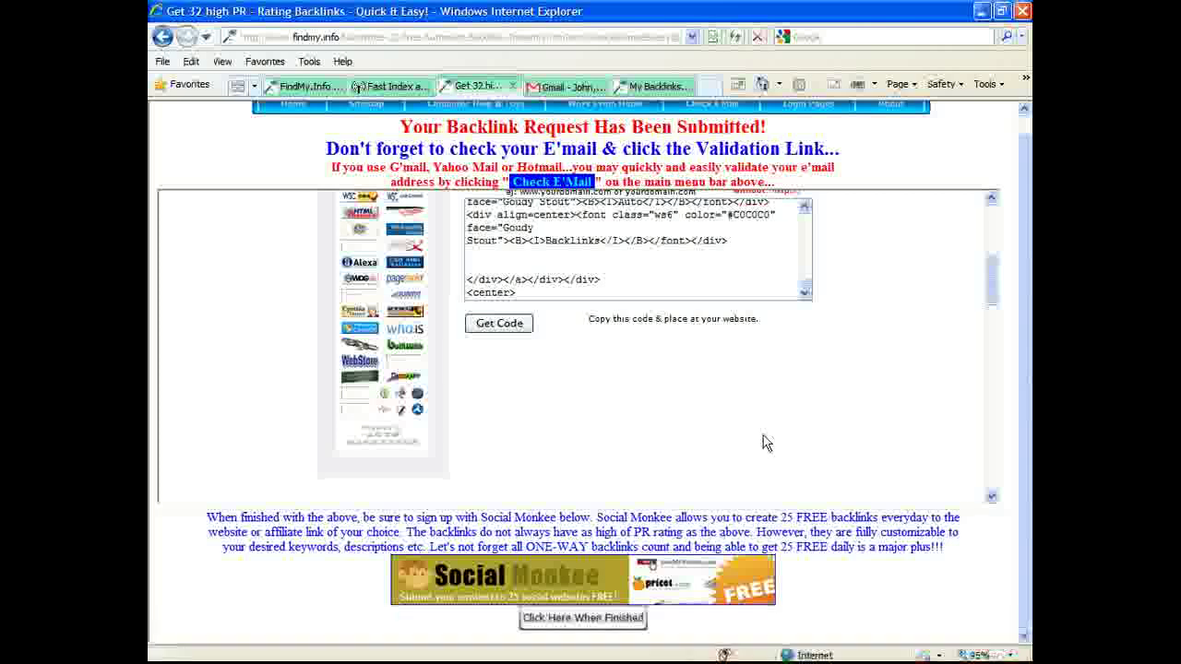
scroll(762, 444, down, 2)
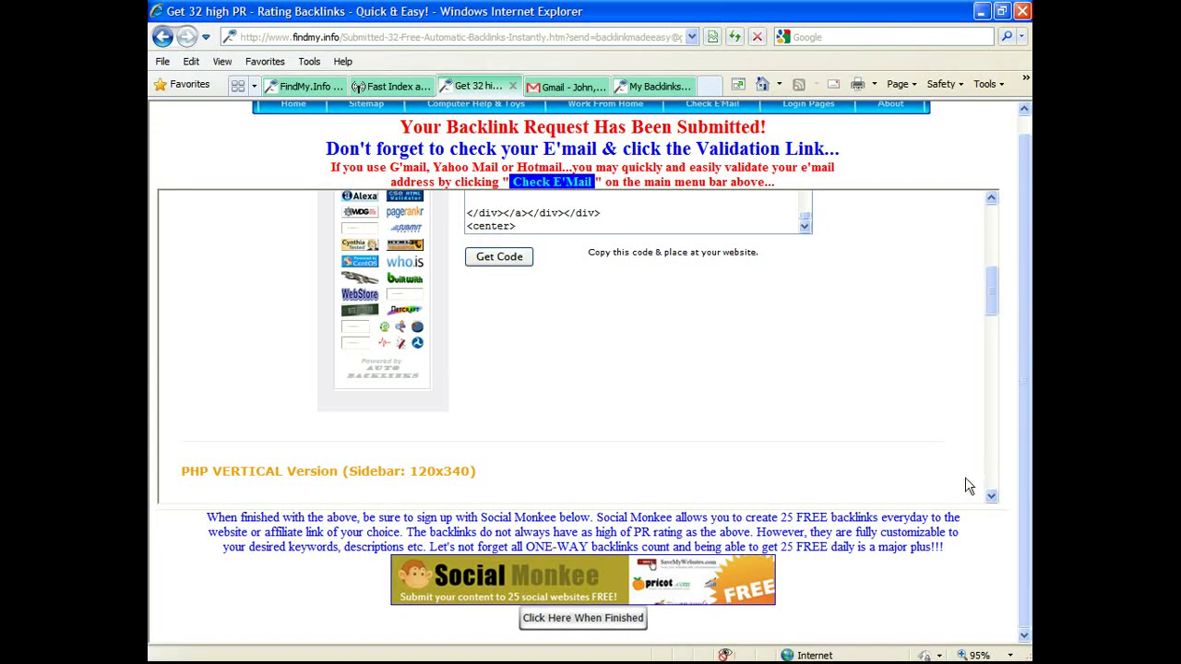
click(397, 86)
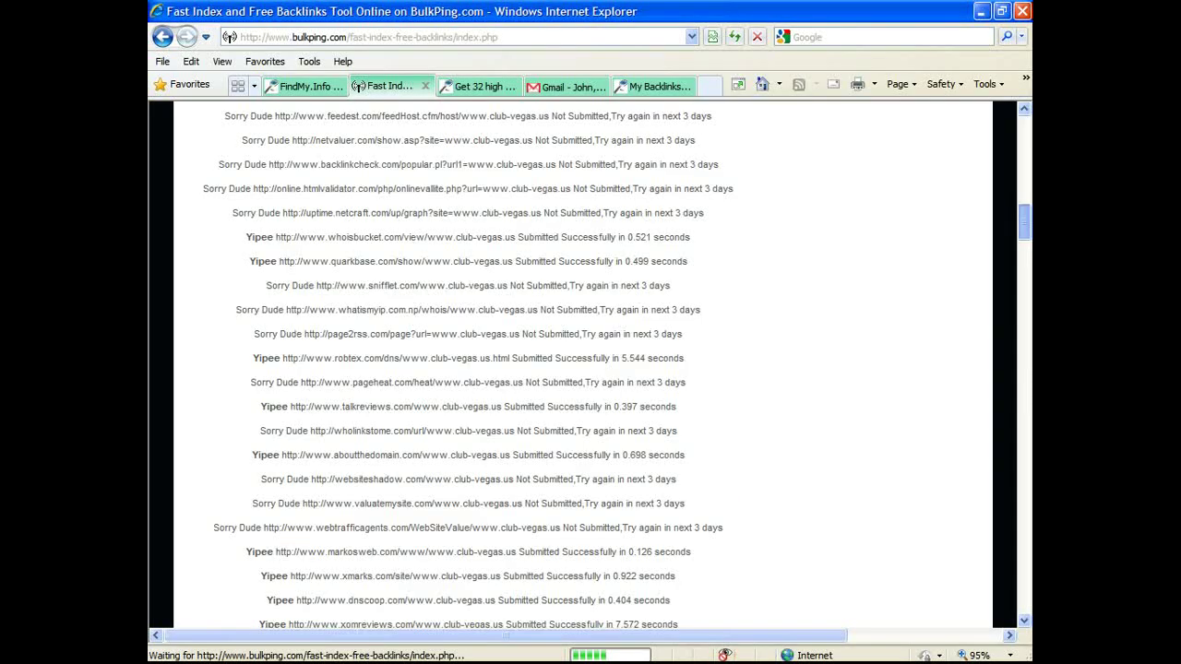
click(1027, 592)
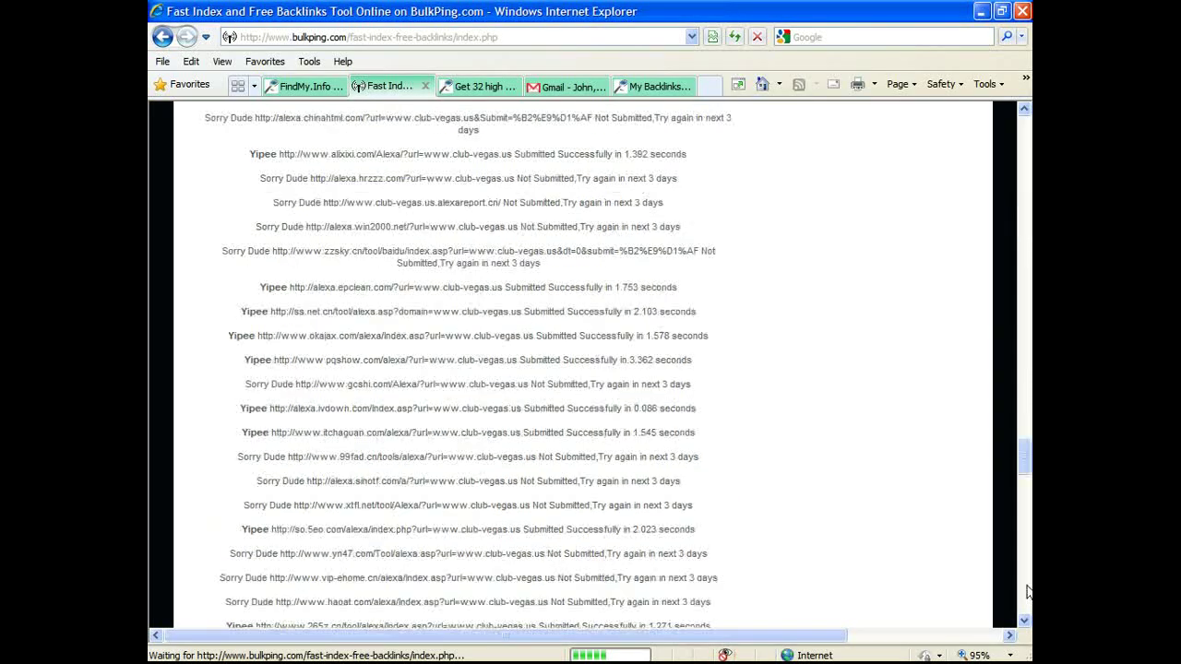
drag(1027, 468, 1026, 634)
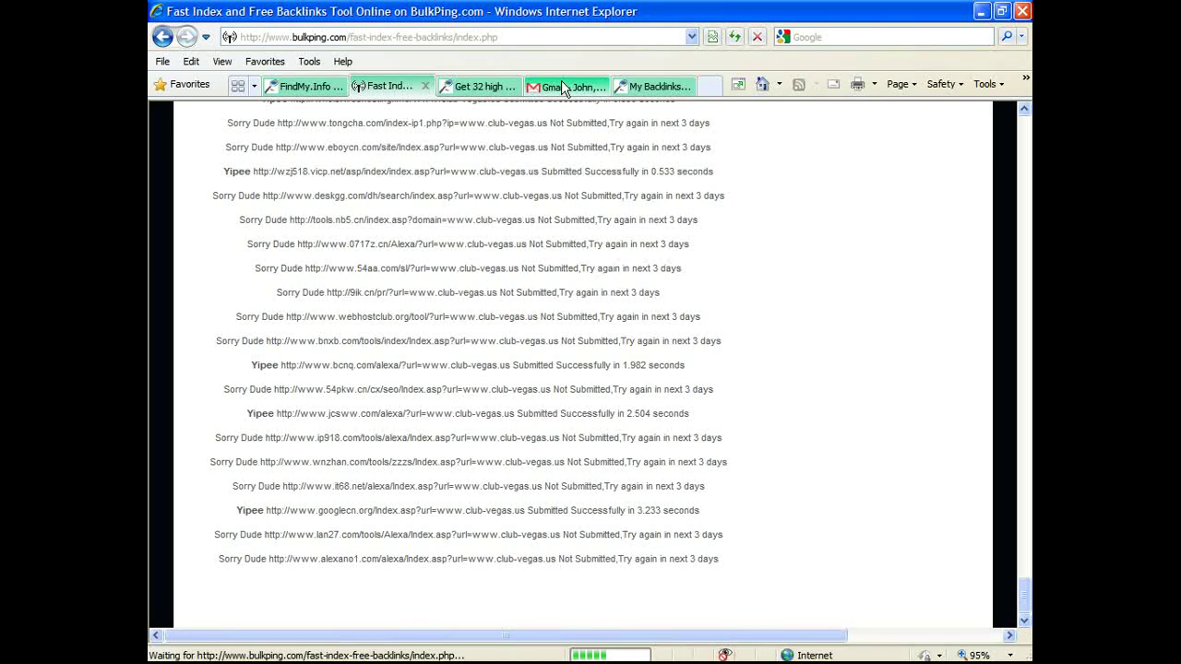
click(478, 86)
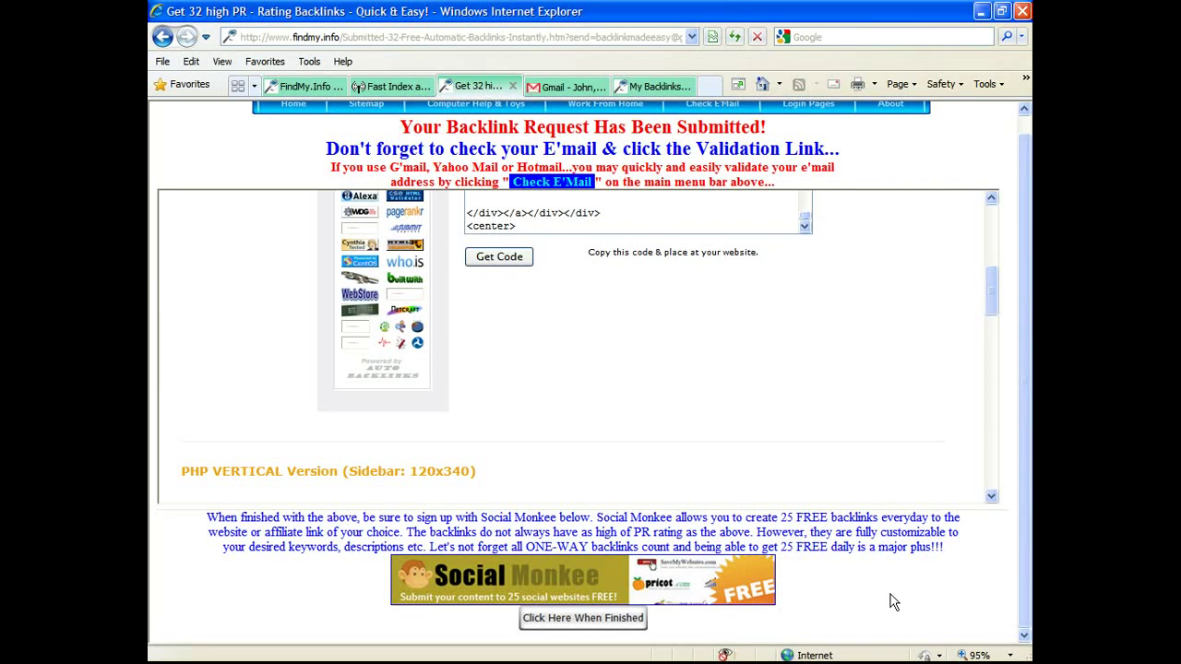
Step: Open the Social Monkee banner link in a new tab and make that tab active
right_click(463, 604)
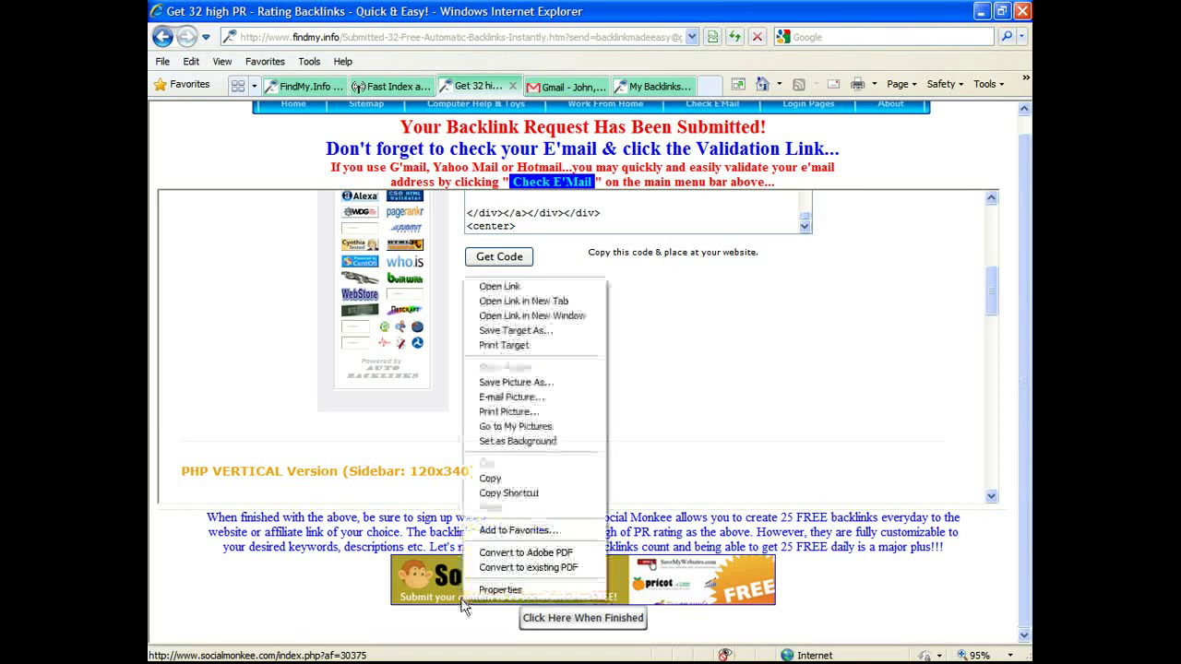
click(551, 302)
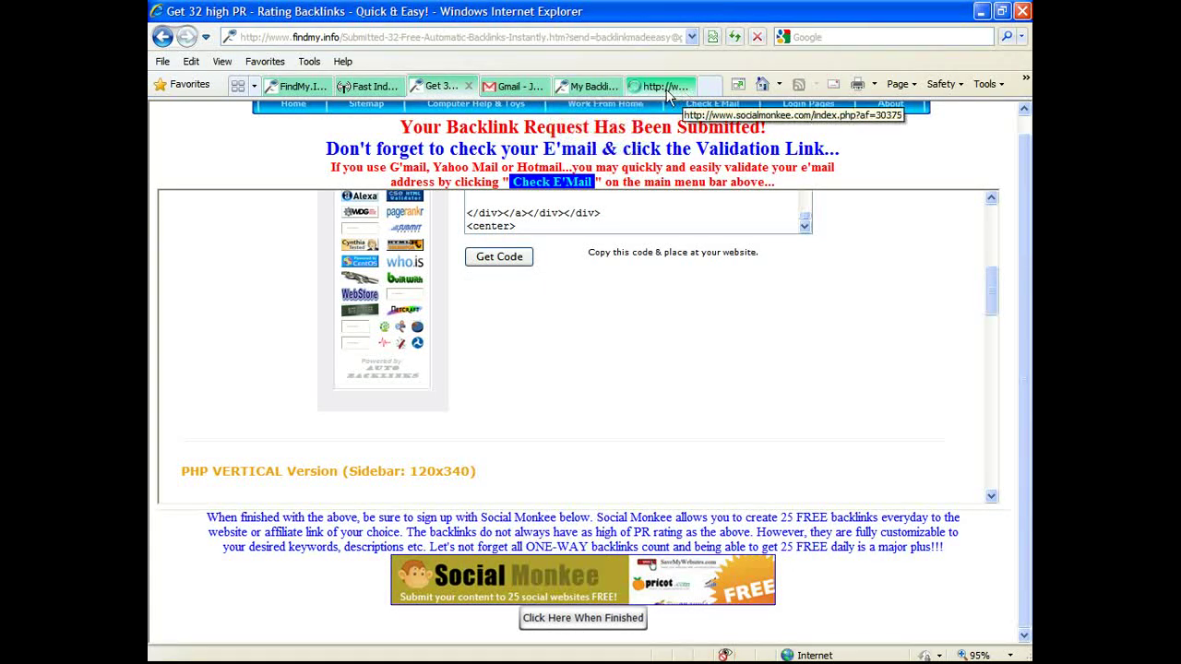
click(676, 87)
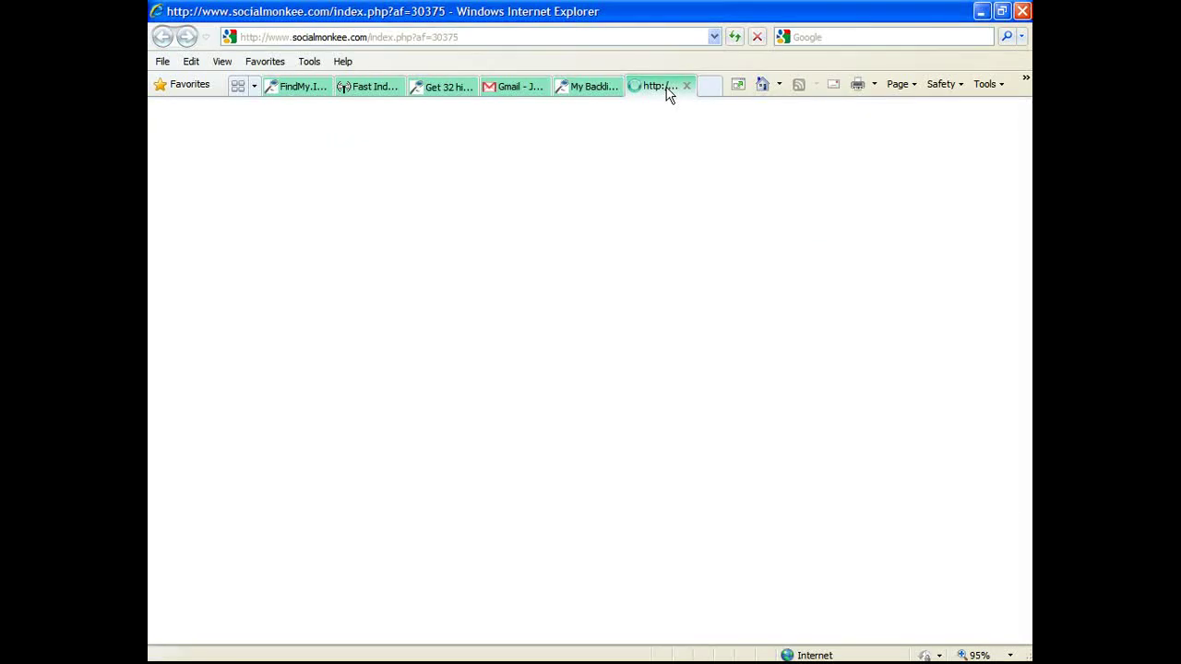
Step: Look over the Social Monkee sign-up page, then go back to the BulkPing Fast Index tab
mouse_move(345, 657)
mouse_move(959, 657)
right_click(946, 628)
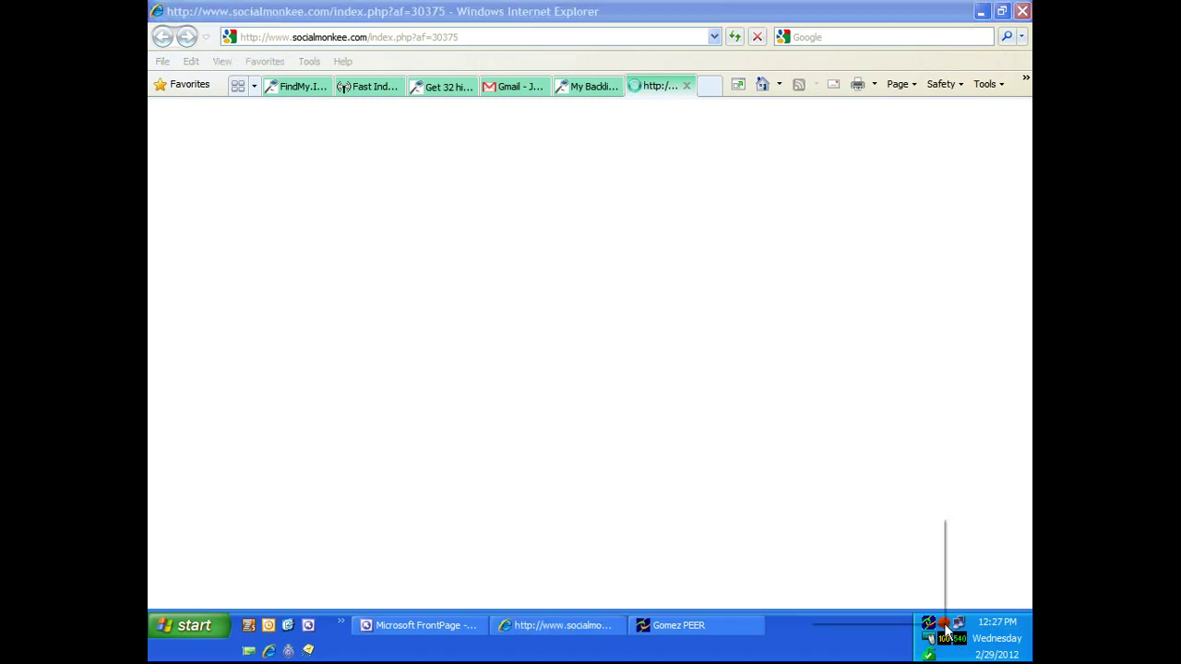
click(883, 598)
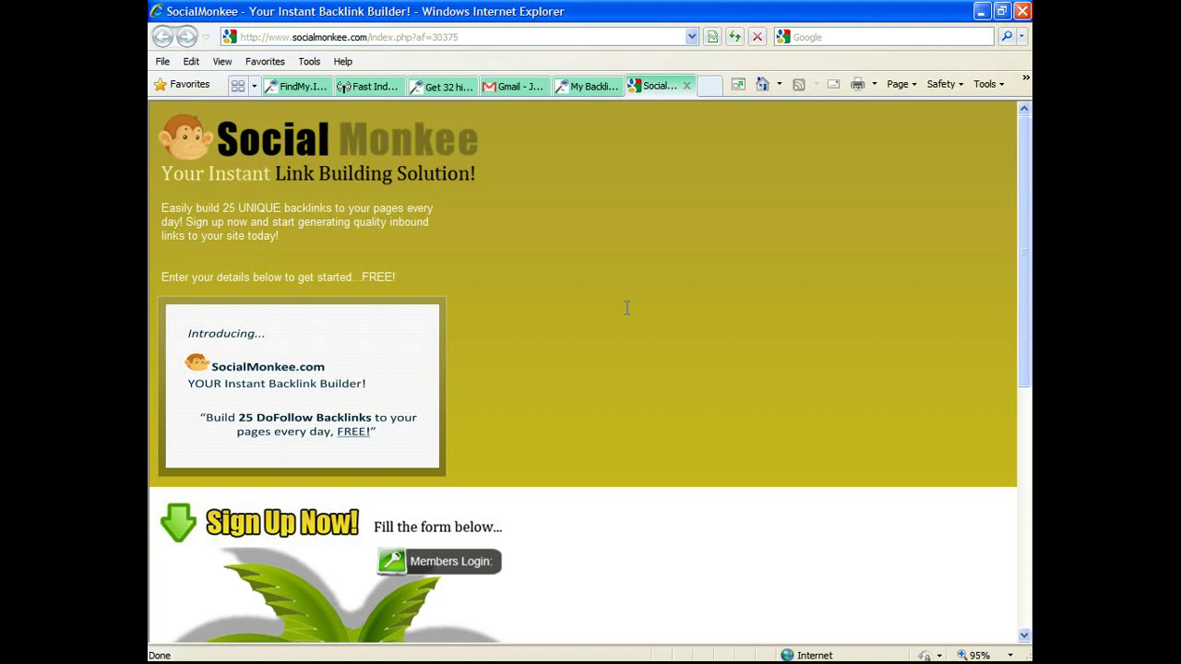
scroll(626, 307, down, 5)
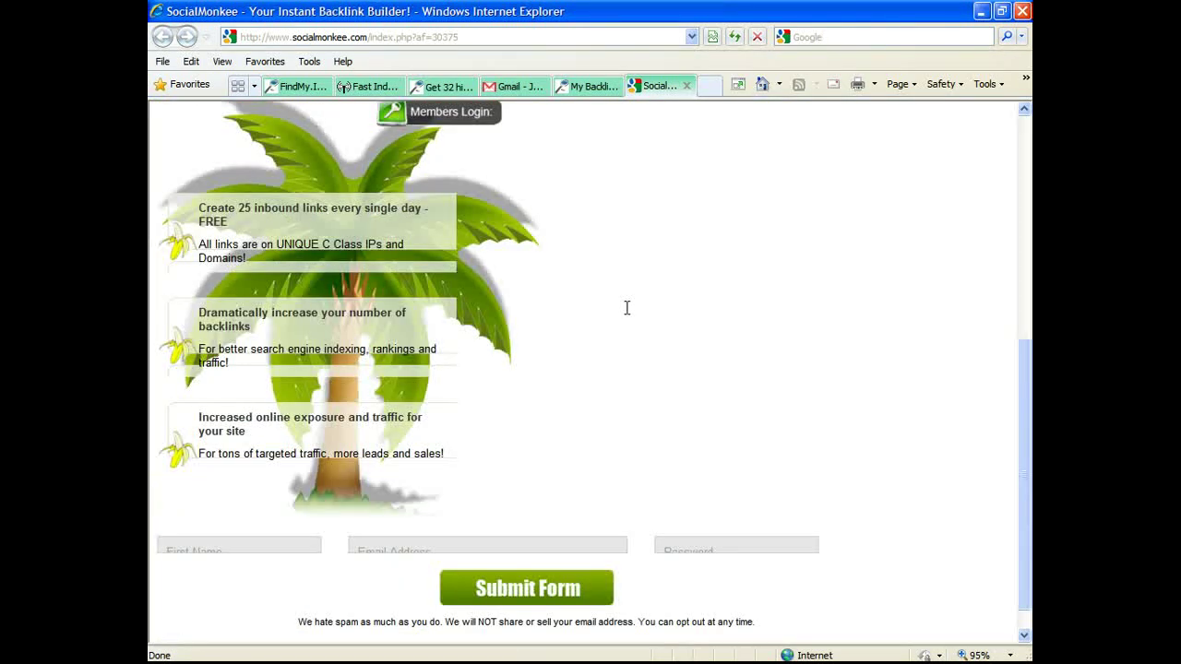
scroll(150, 397, up, 5)
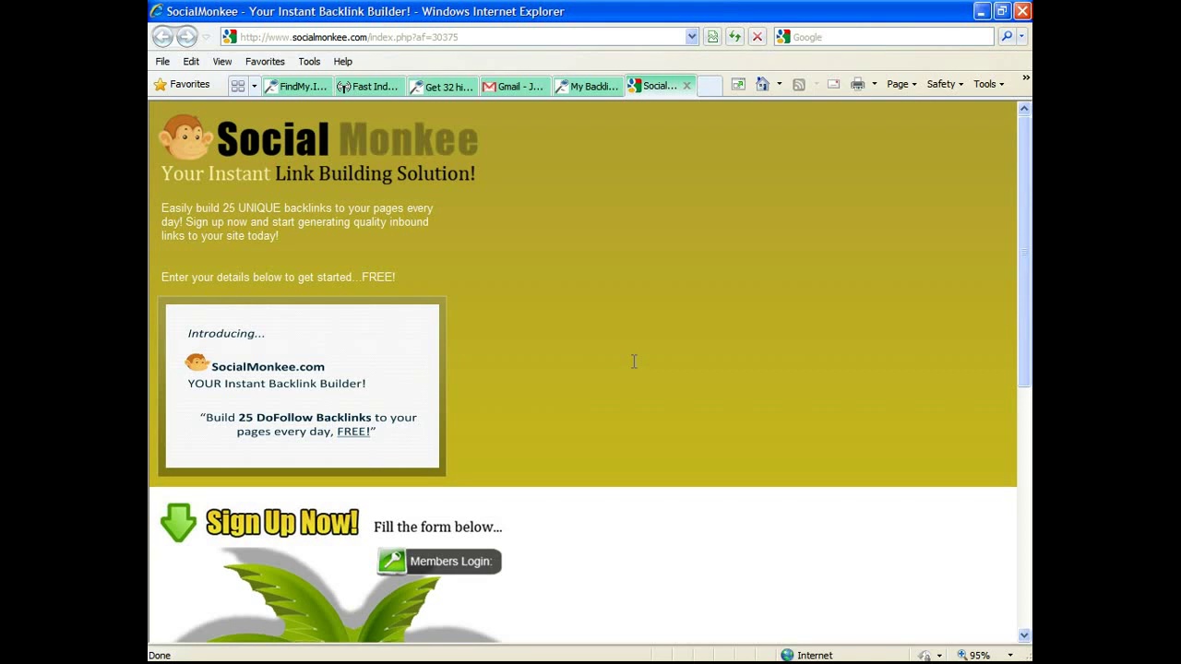
scroll(609, 368, down, 3)
scroll(609, 368, up, 3)
scroll(504, 182, down, 7)
scroll(504, 183, up, 7)
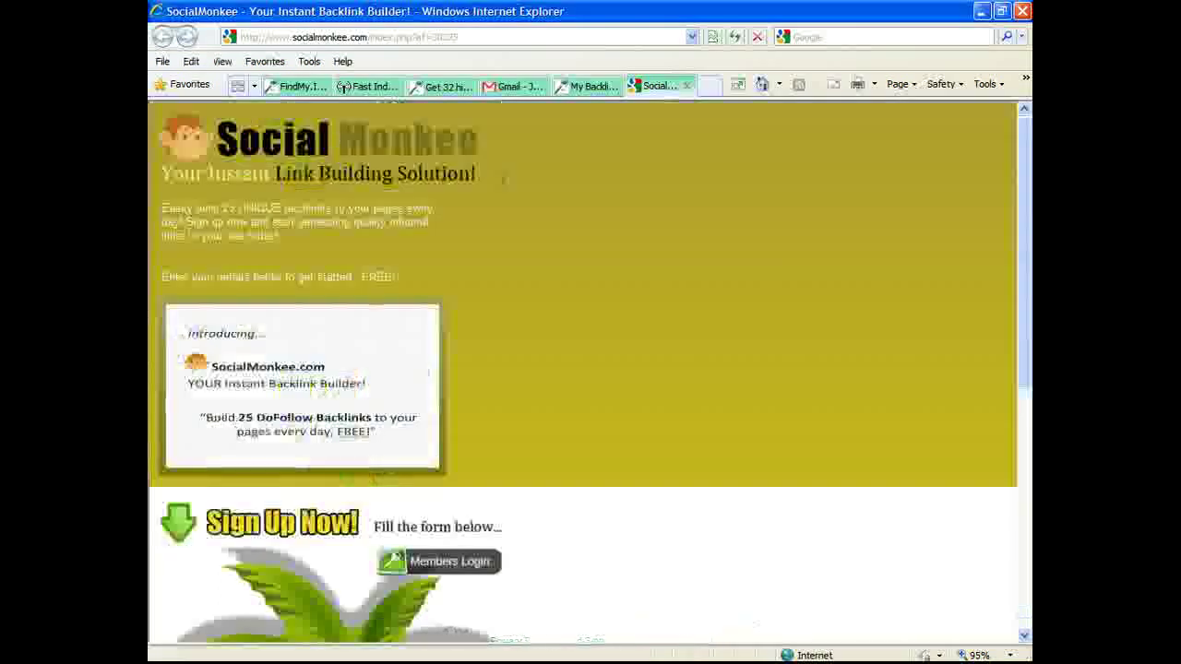
click(374, 86)
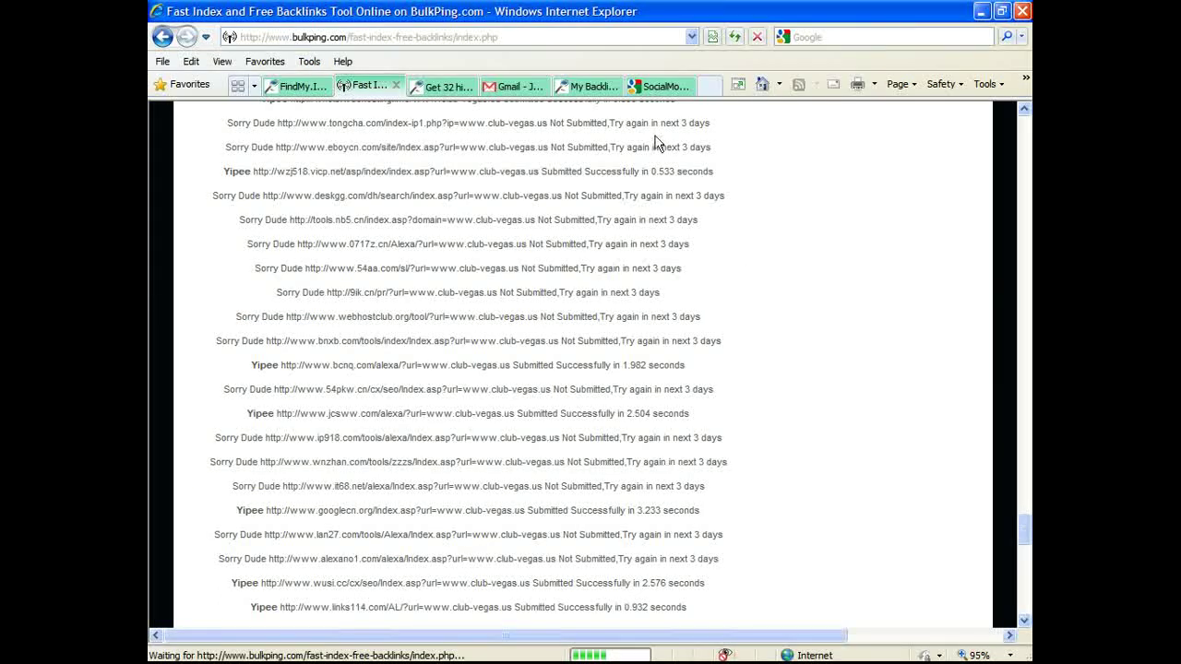
Step: Check the Gmail confirmation e-mail, then mark the Get 32 High PR backlinks page as finished
click(509, 85)
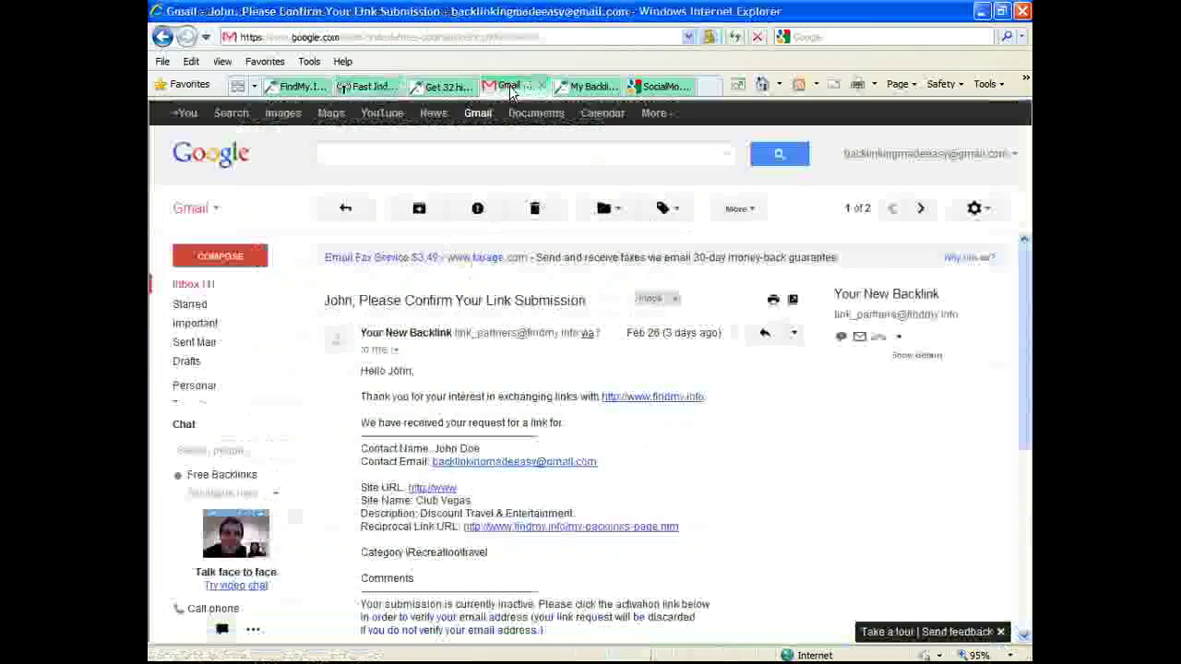
click(441, 87)
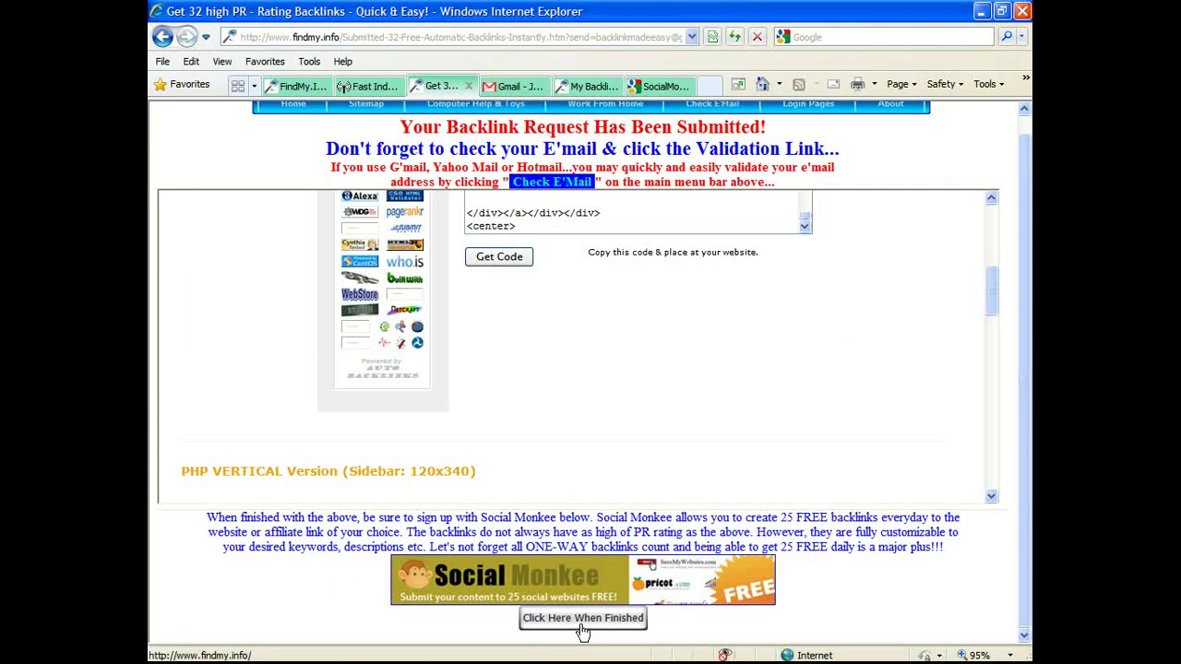
click(581, 625)
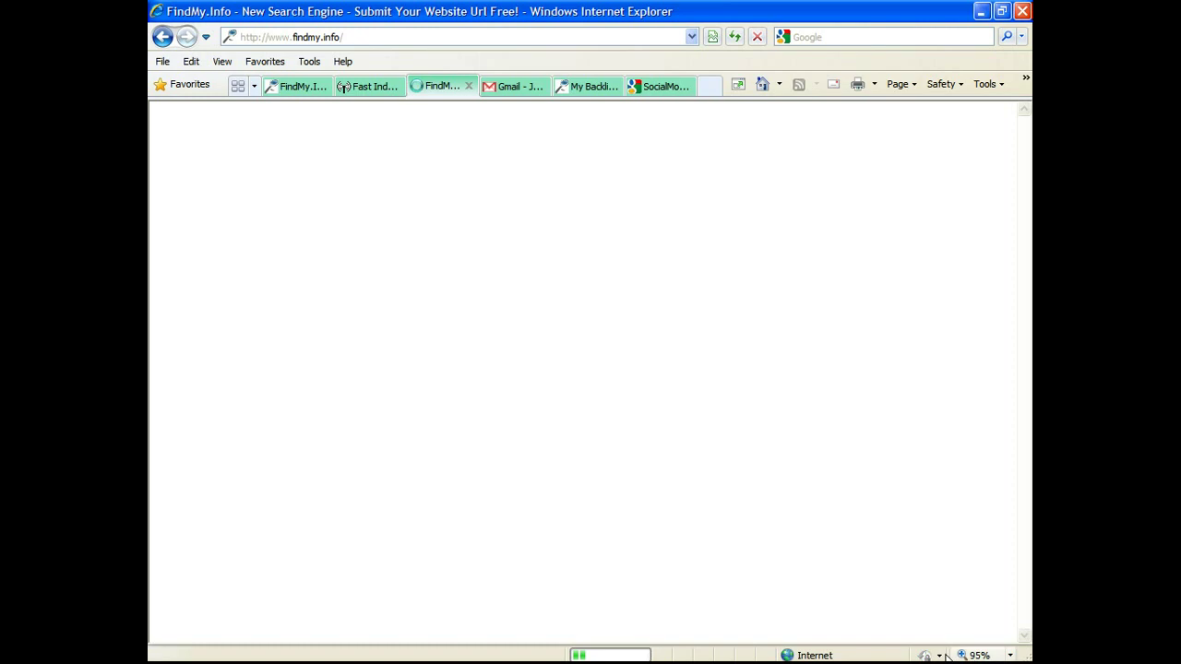
right_click(942, 624)
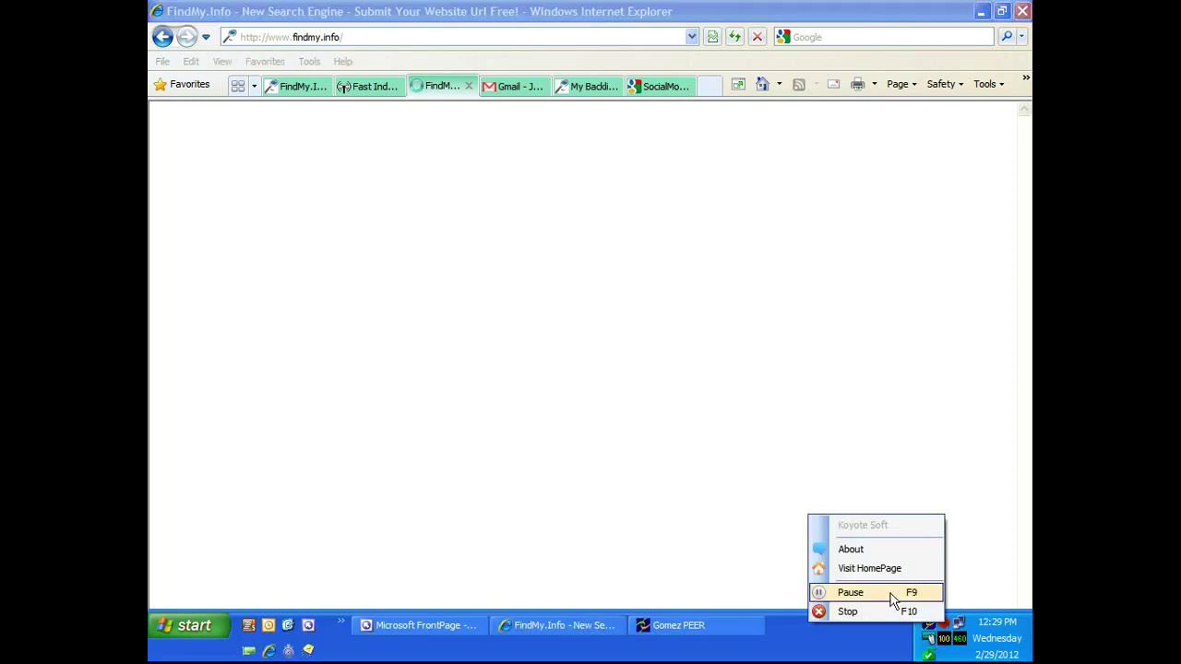
click(915, 593)
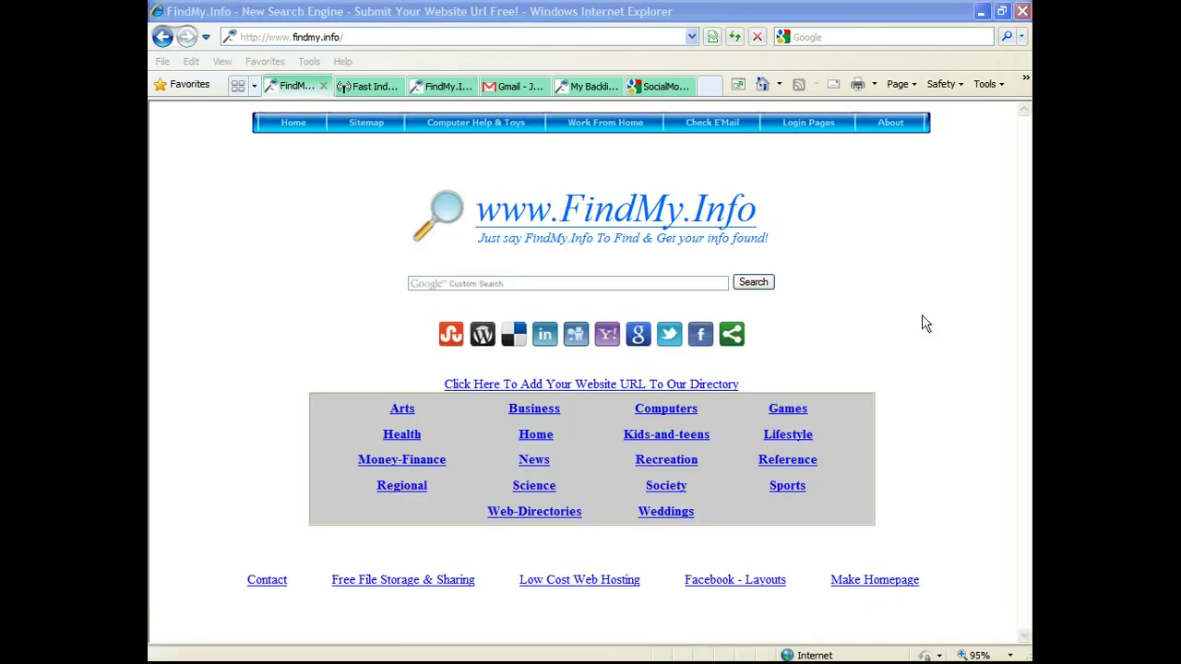
click(259, 261)
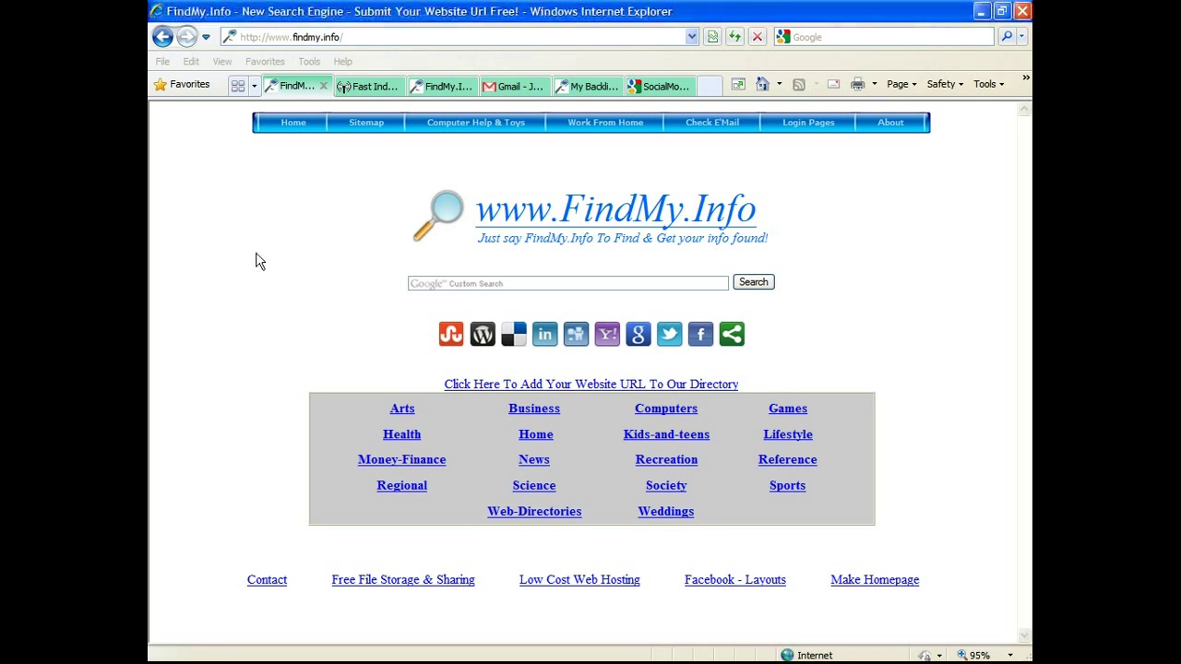
click(362, 87)
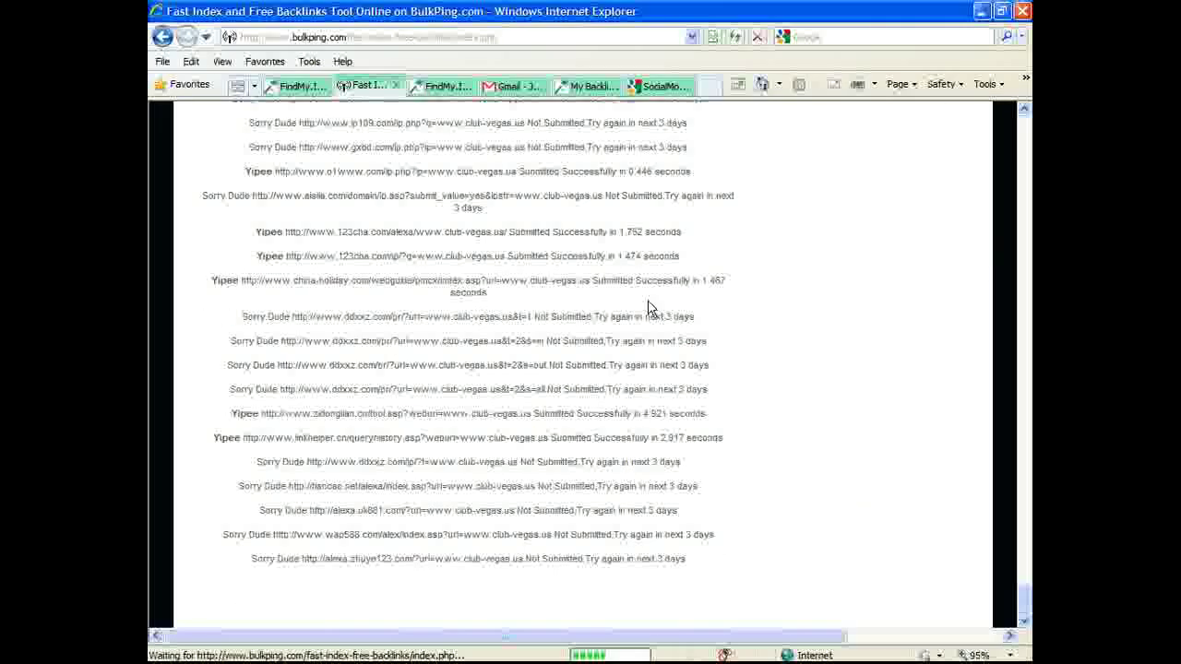
scroll(648, 309, up, 3)
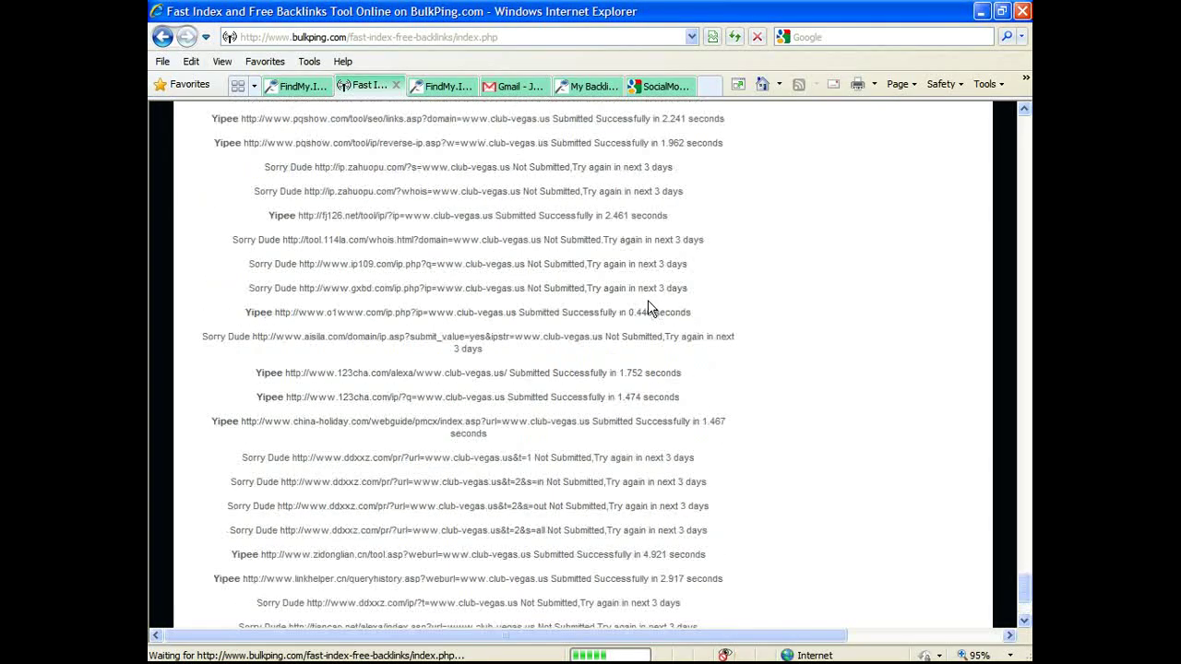
scroll(648, 309, up, 5)
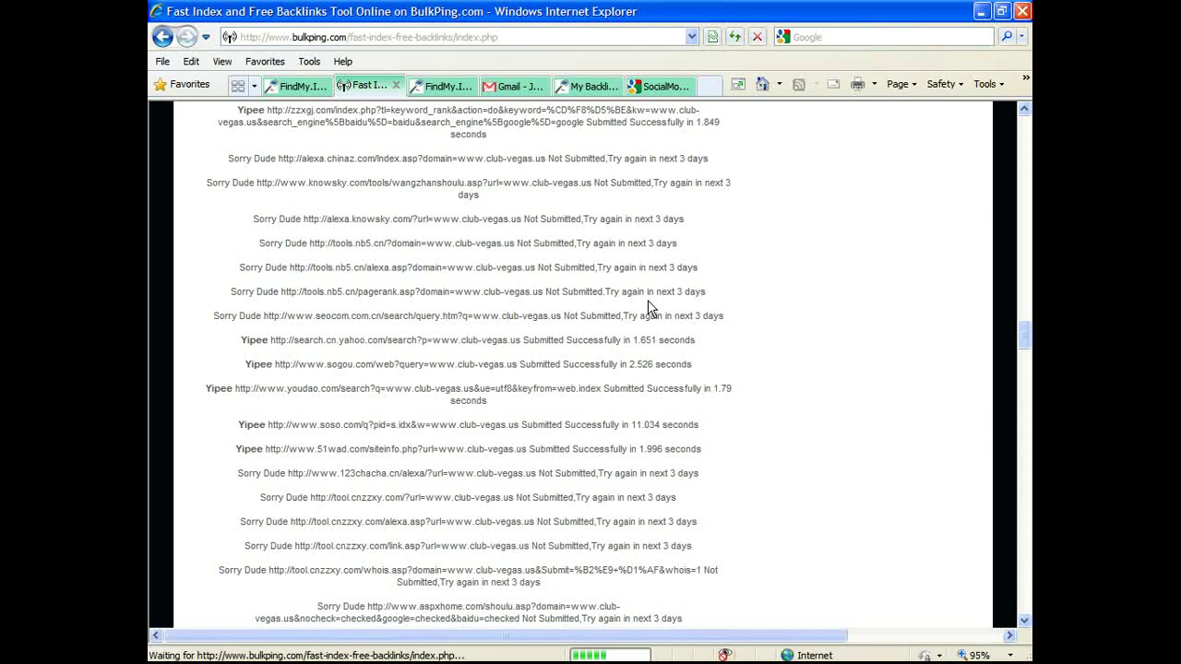
scroll(648, 309, up, 5)
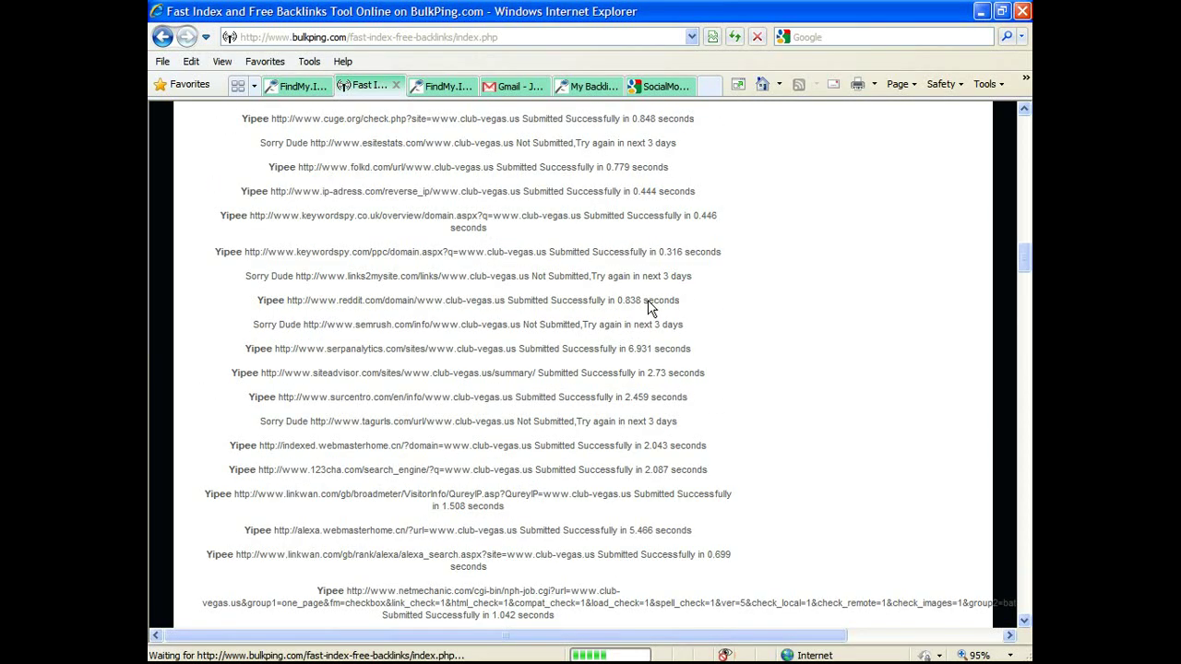
scroll(648, 309, down, 15)
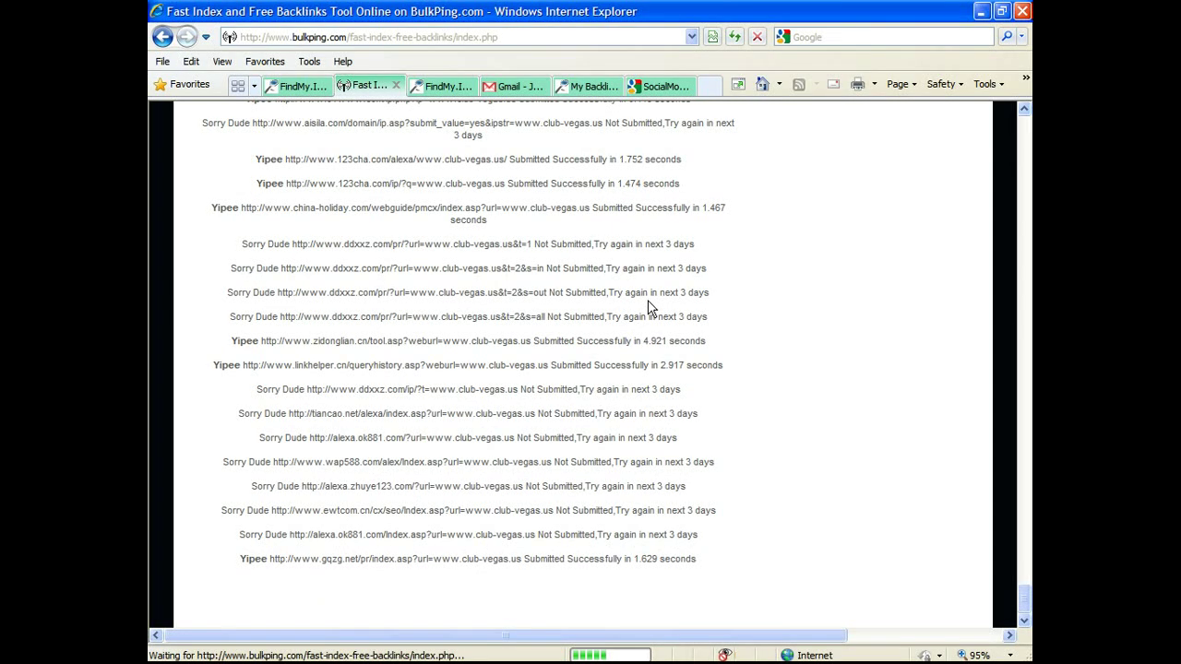
key(ctrl+shift+Tab)
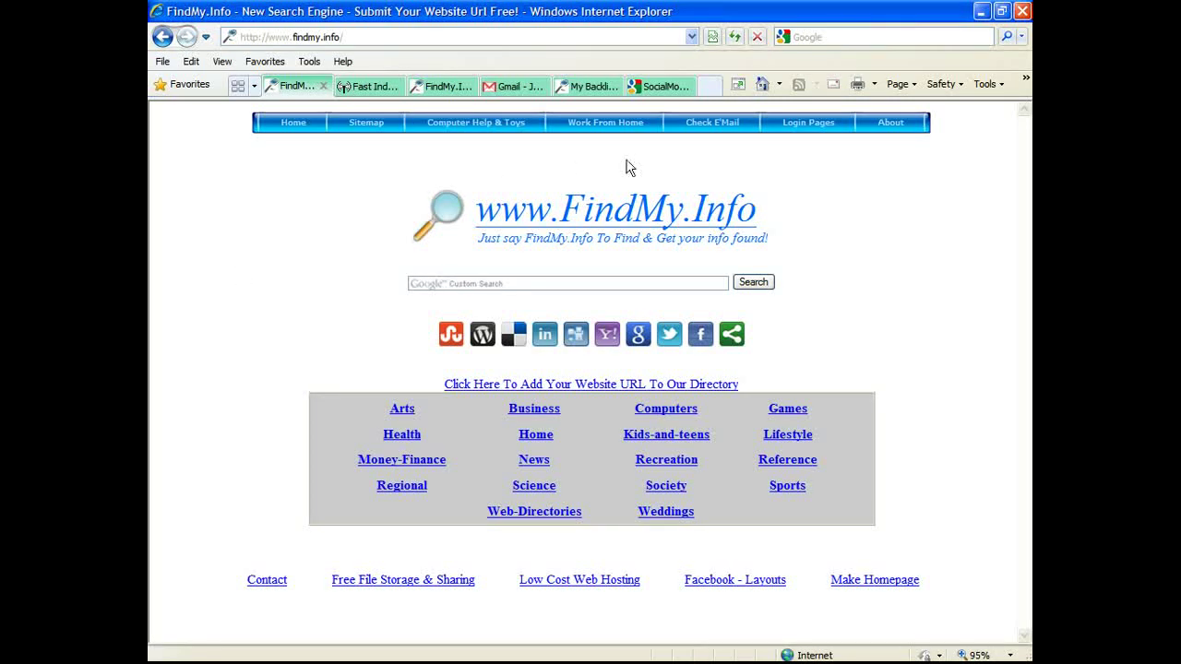
mouse_move(620, 126)
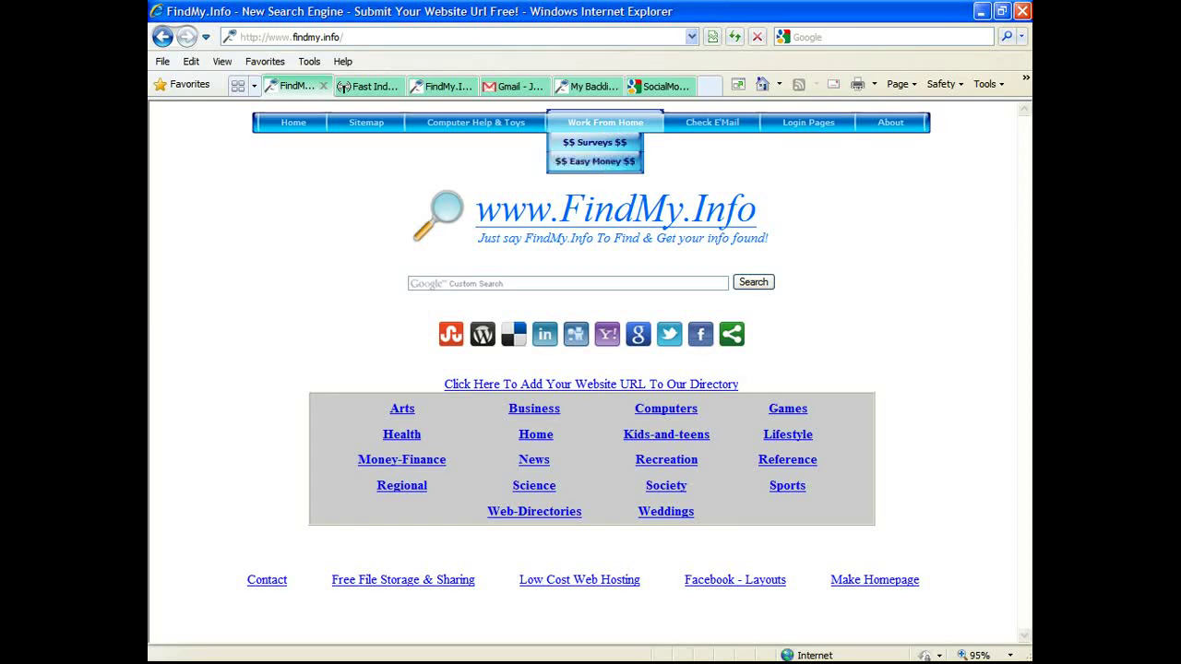
mouse_move(415, 660)
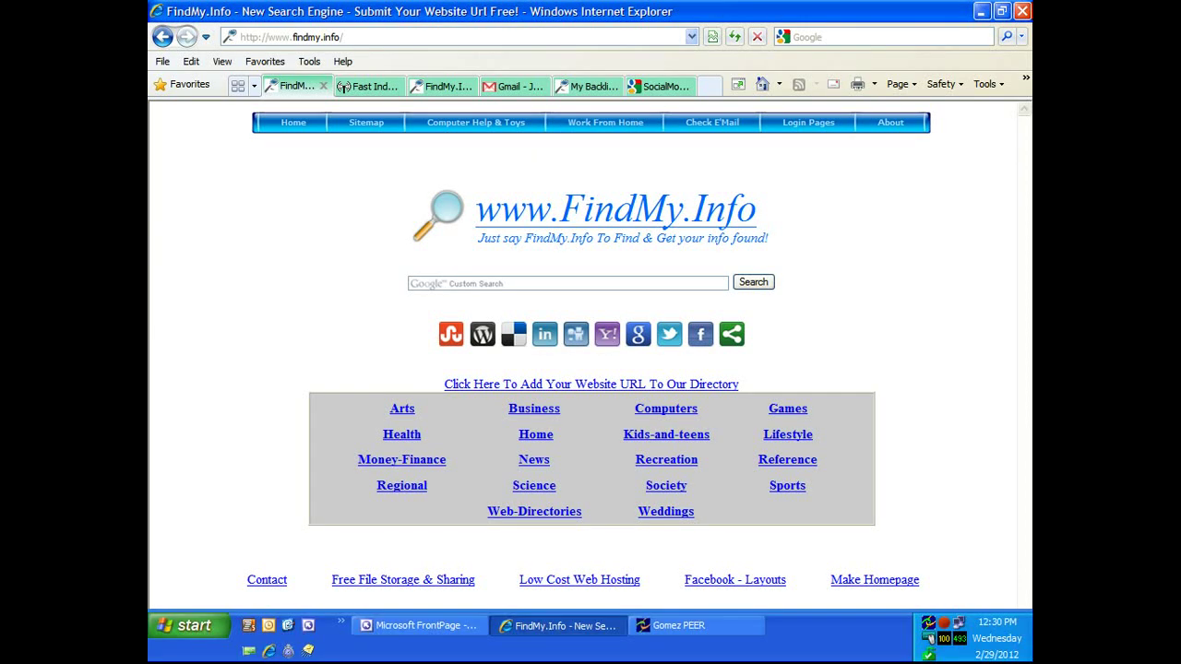
click(695, 627)
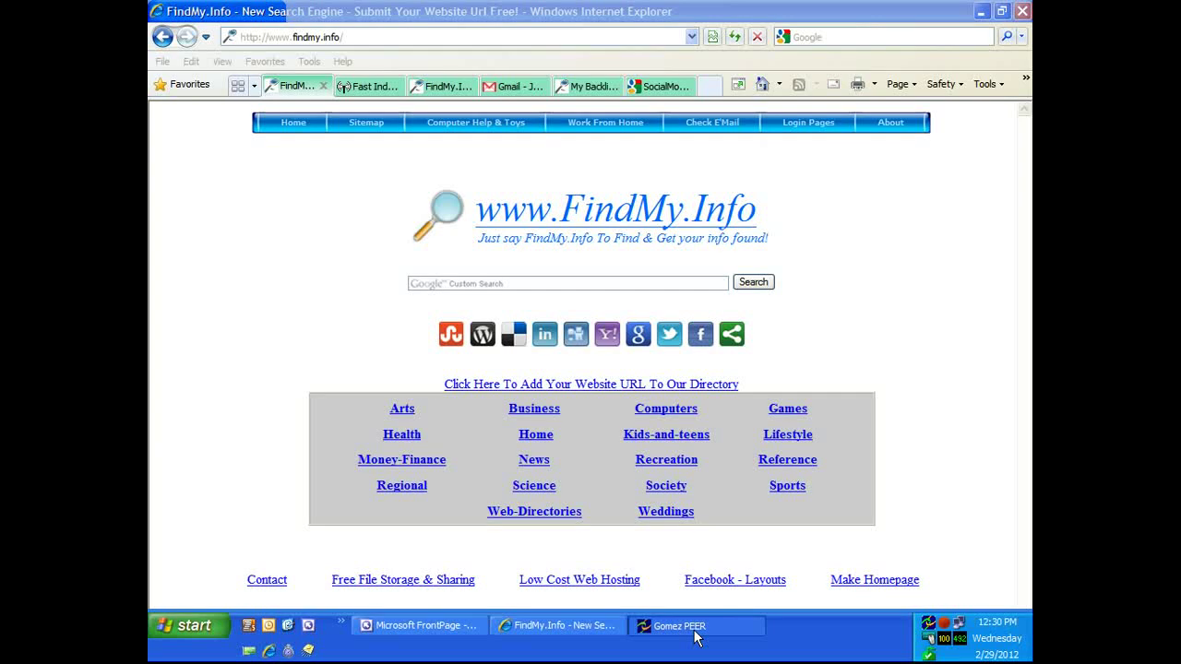
right_click(948, 632)
click(897, 598)
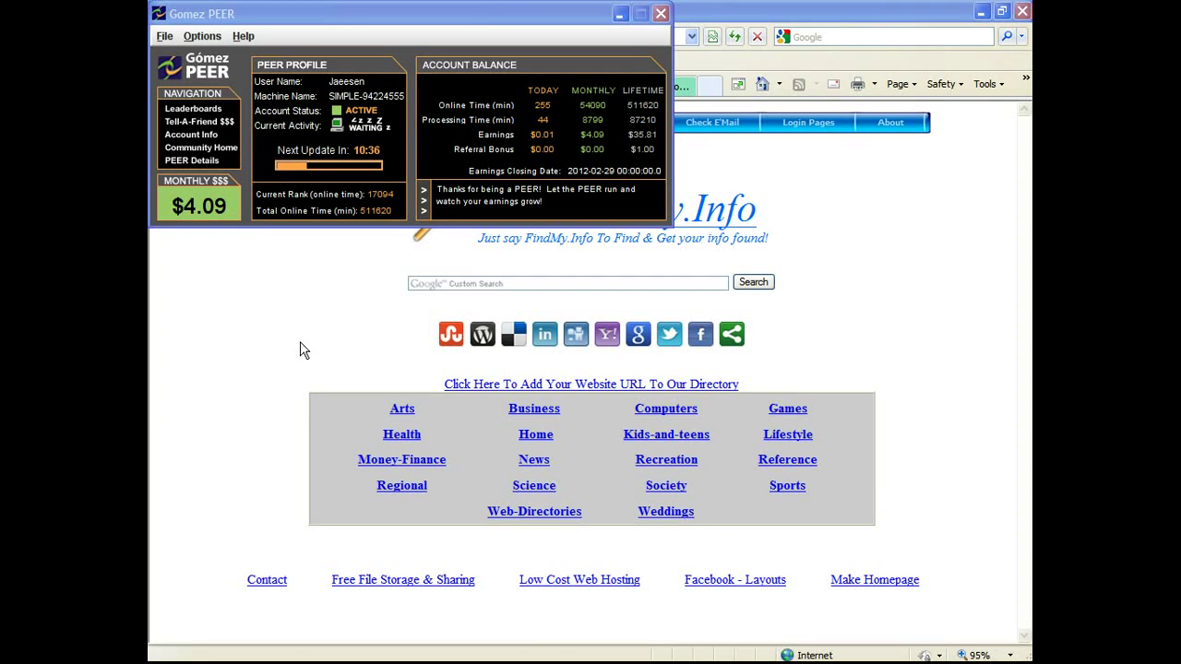
click(497, 28)
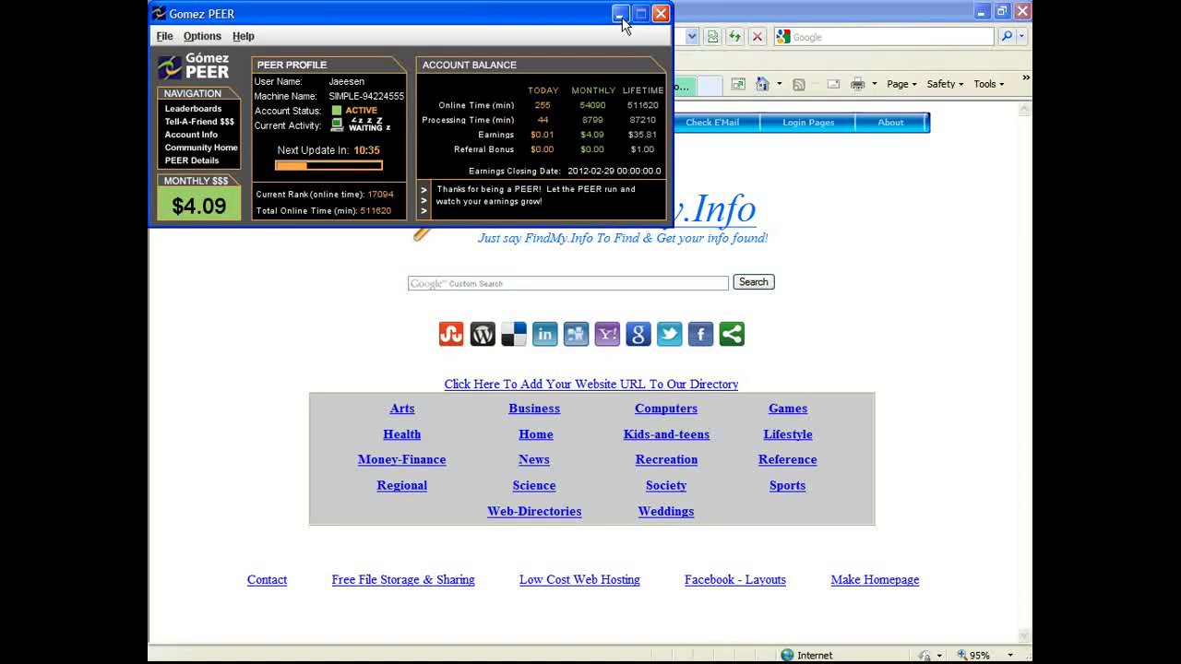
click(950, 632)
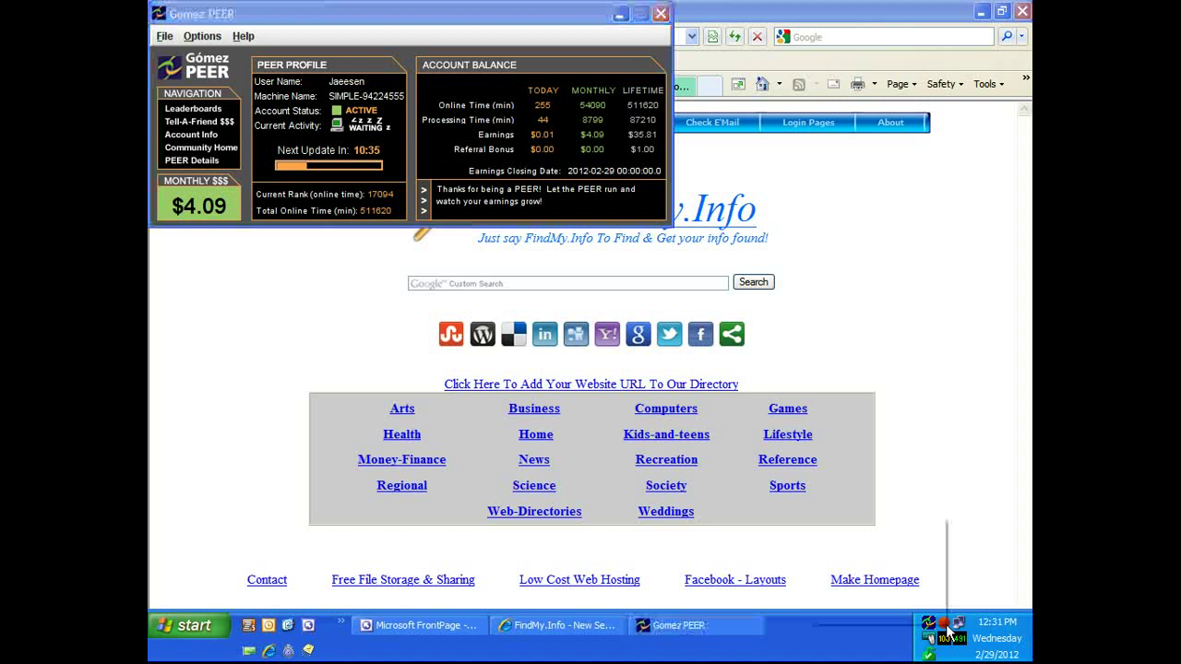
right_click(951, 632)
Step: Hide the Gomez PEER window and open FaceBook from FindMy.Info's Check E'Mail > Login Pages menu
click(821, 609)
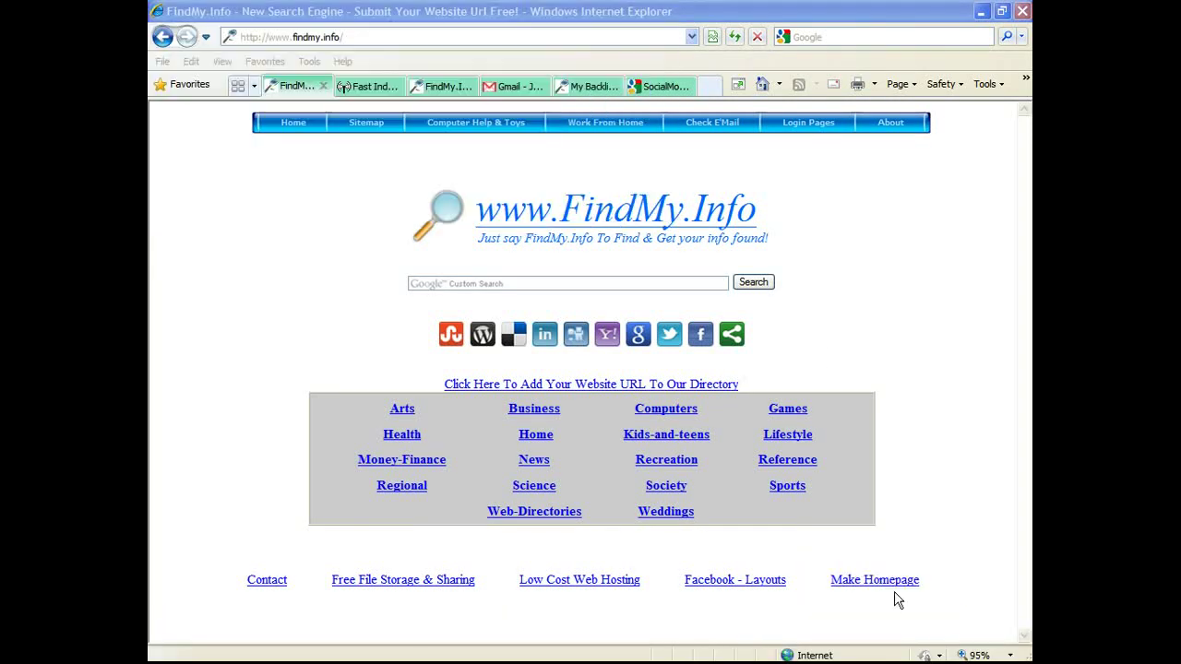
click(936, 257)
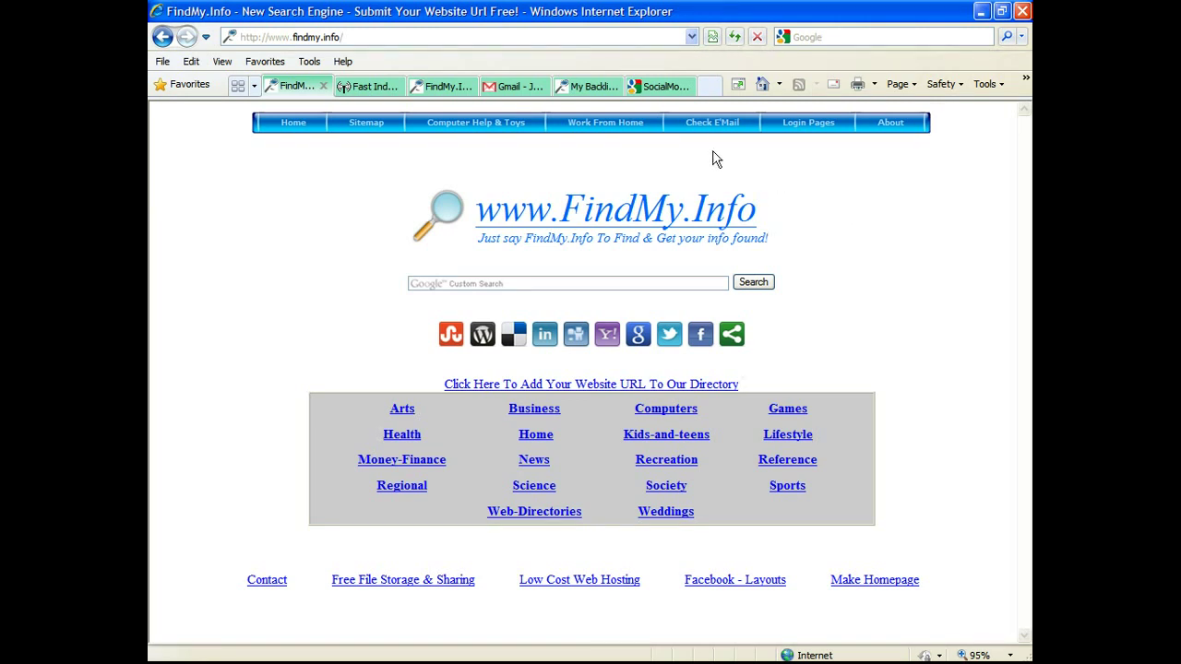
mouse_move(717, 134)
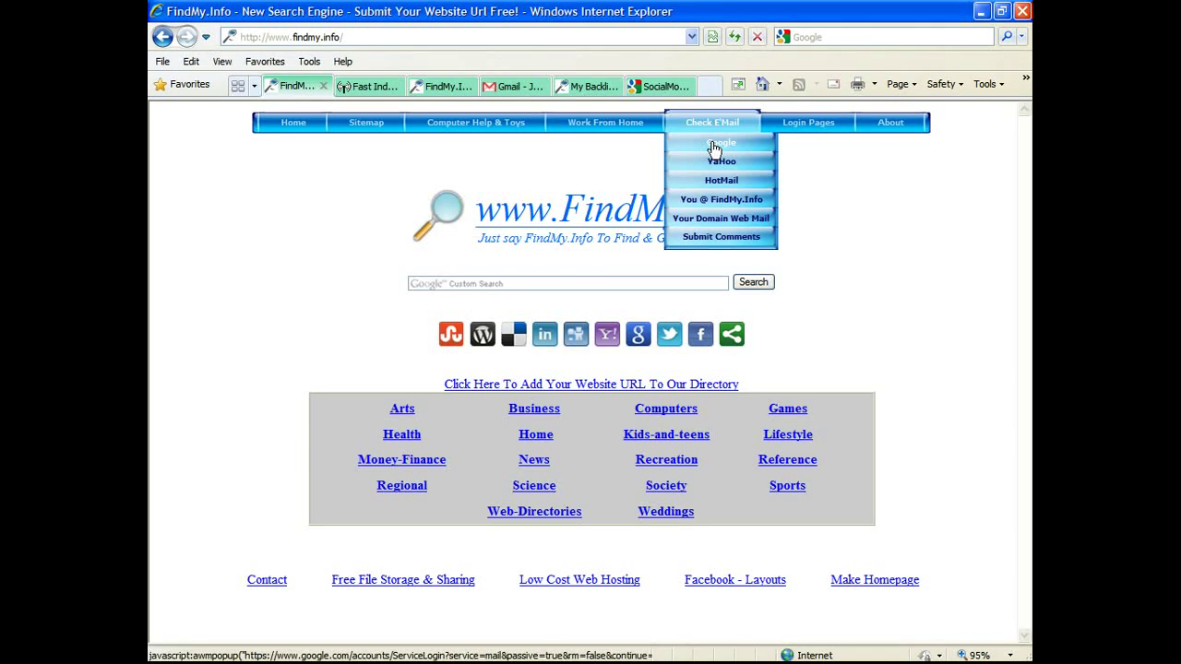
mouse_move(798, 124)
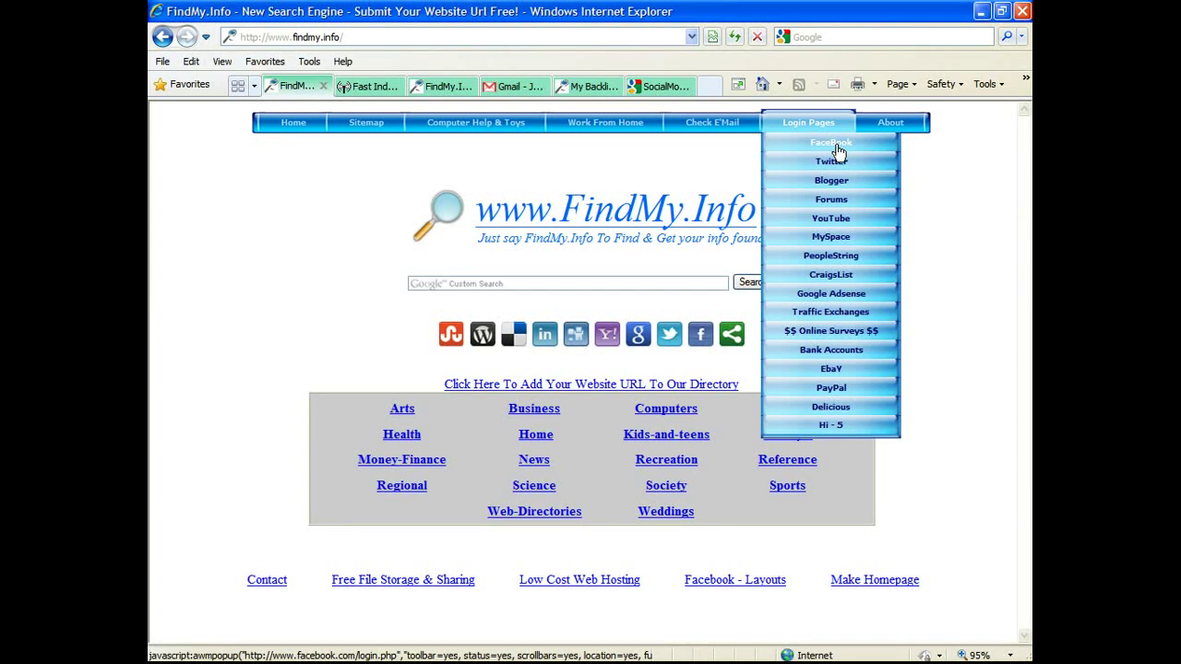
click(837, 150)
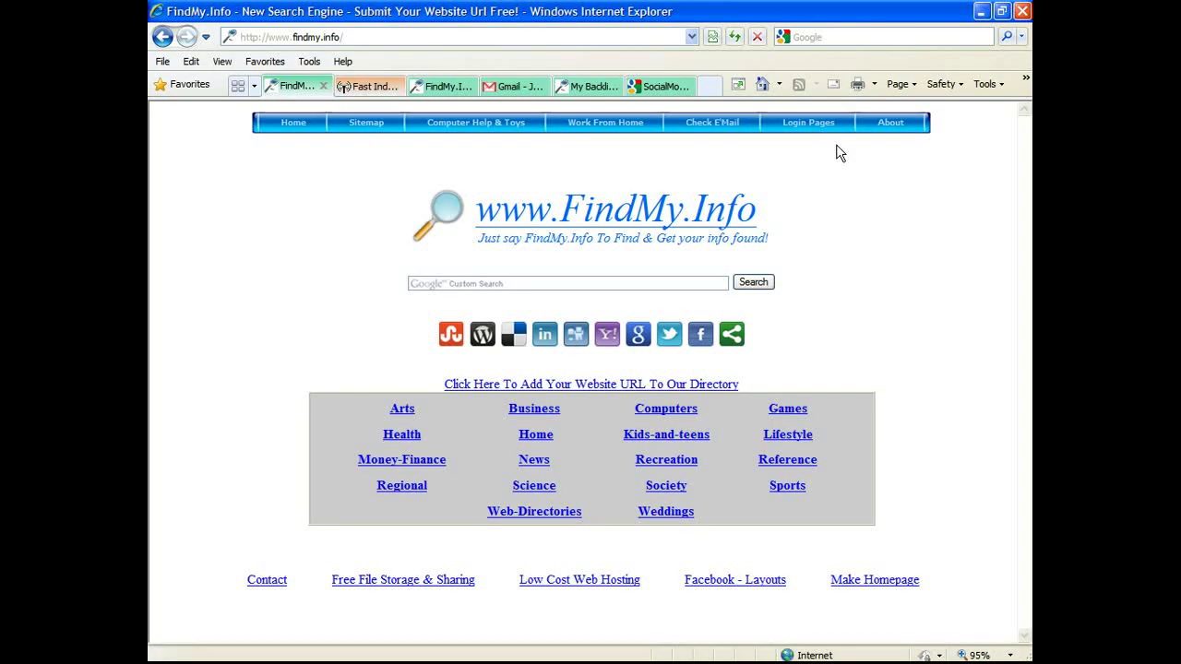